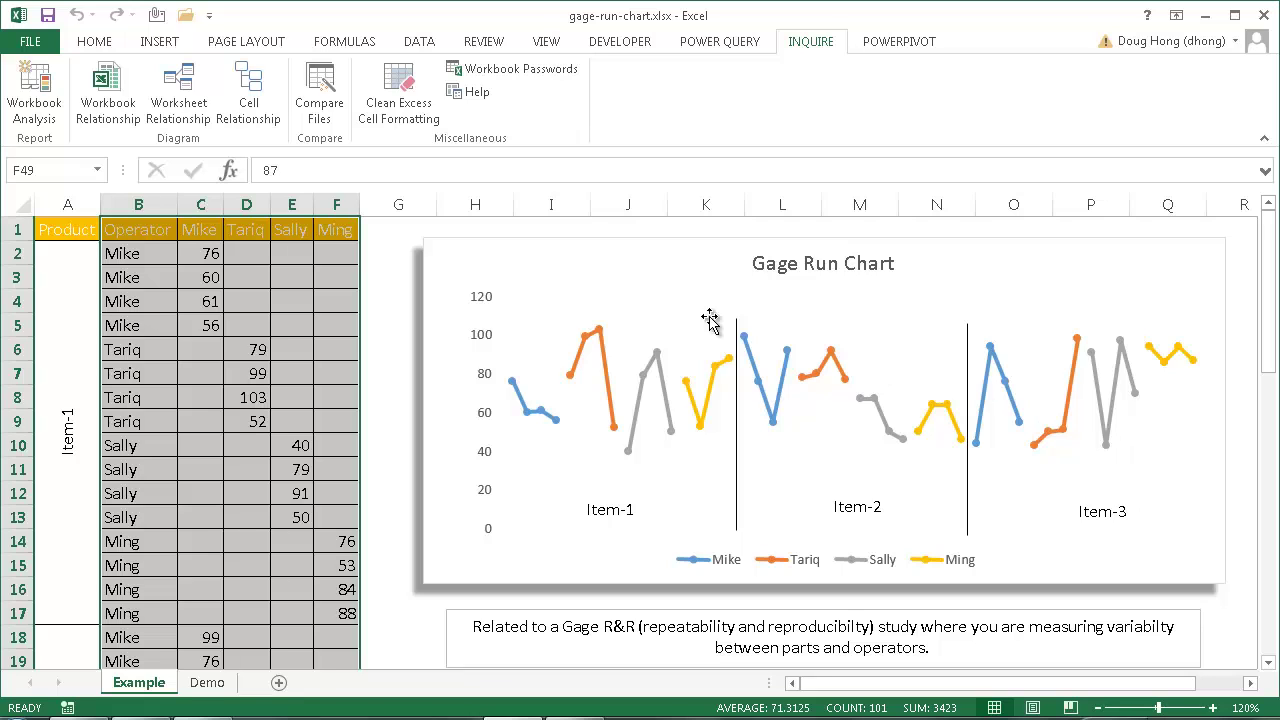
- Examine how the Example sheet arranges measurements by operator and which data the Gage Run Chart uses
left_click(210, 301)
left_click(132, 231)
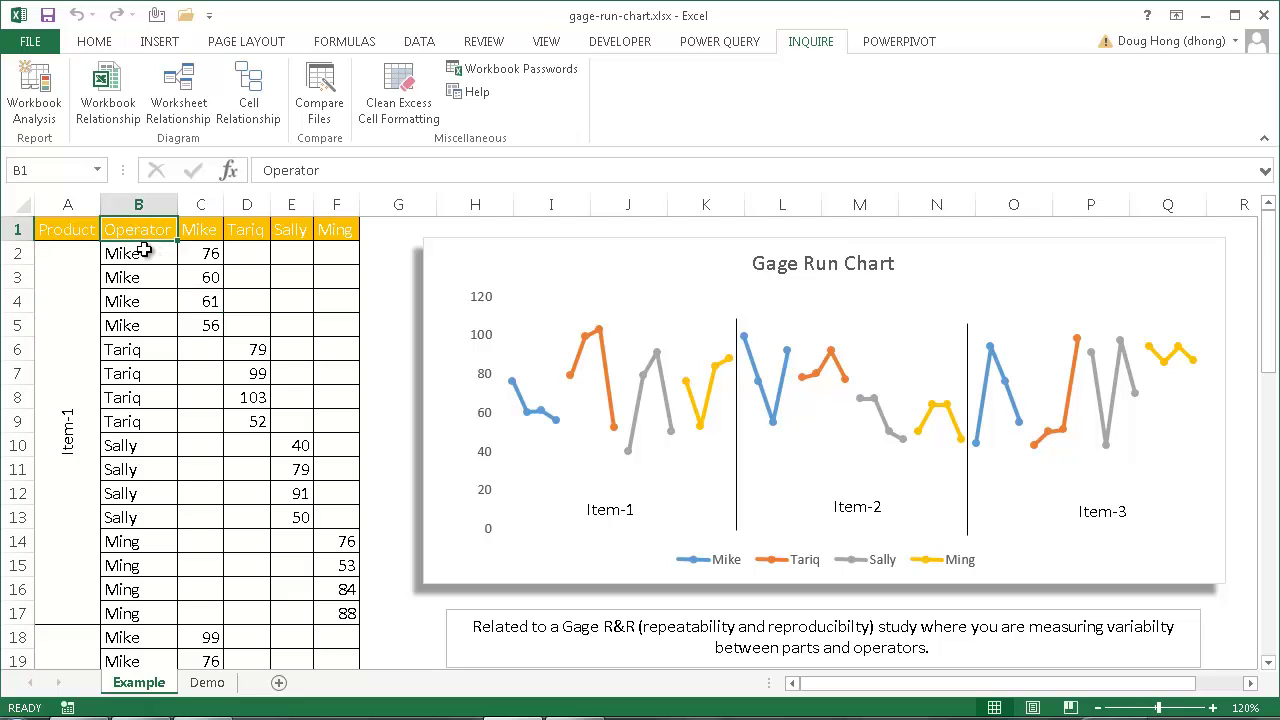
left_click_drag(143, 251, 196, 330)
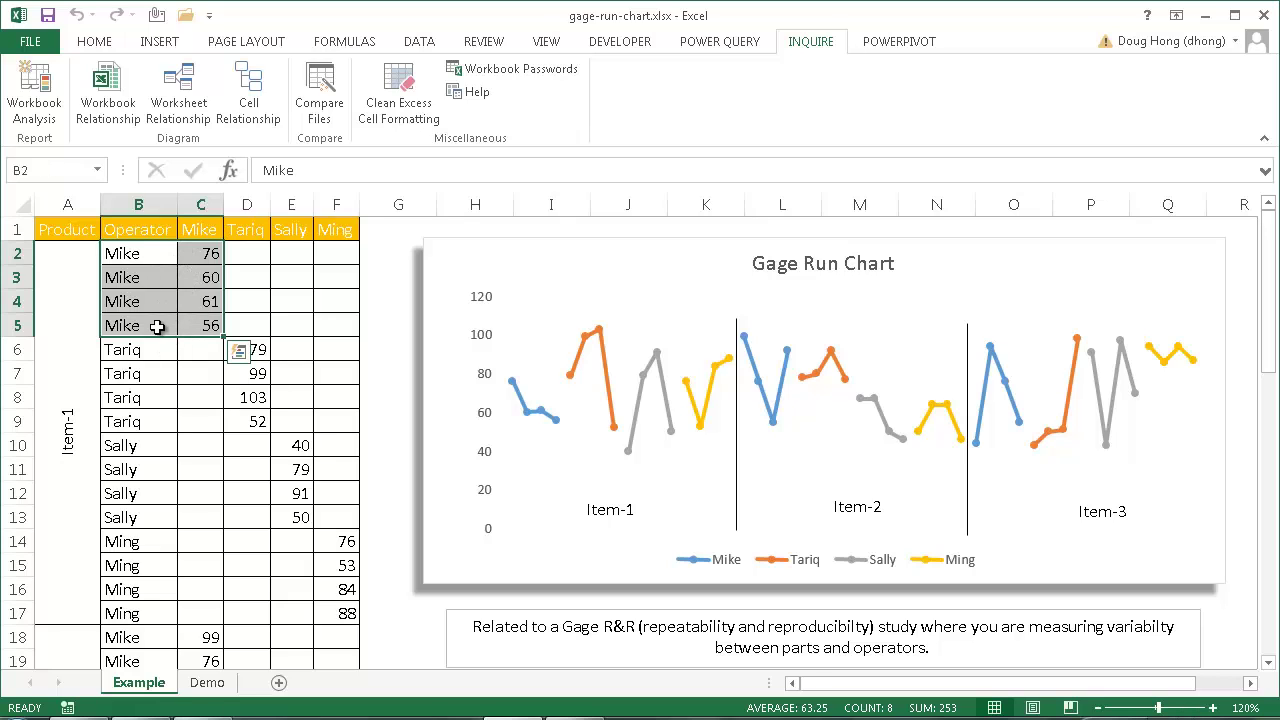
left_click(200, 204)
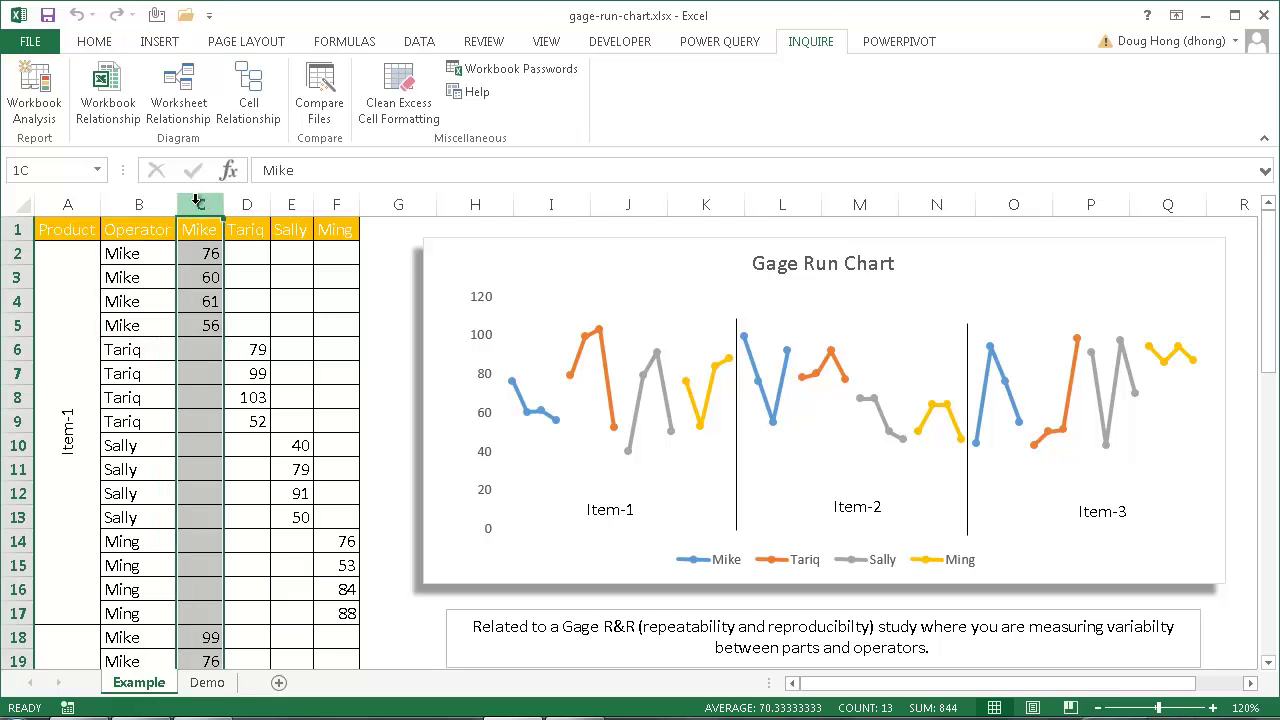
left_click(247, 204)
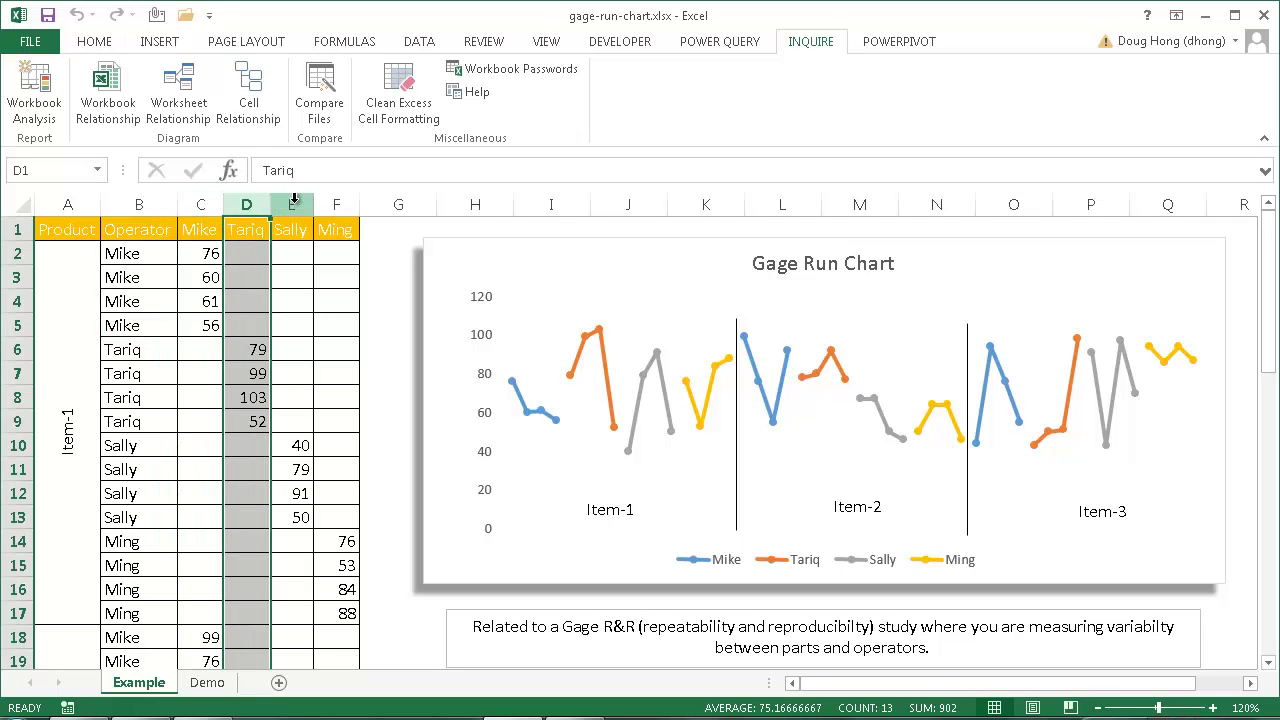
left_click(291, 204)
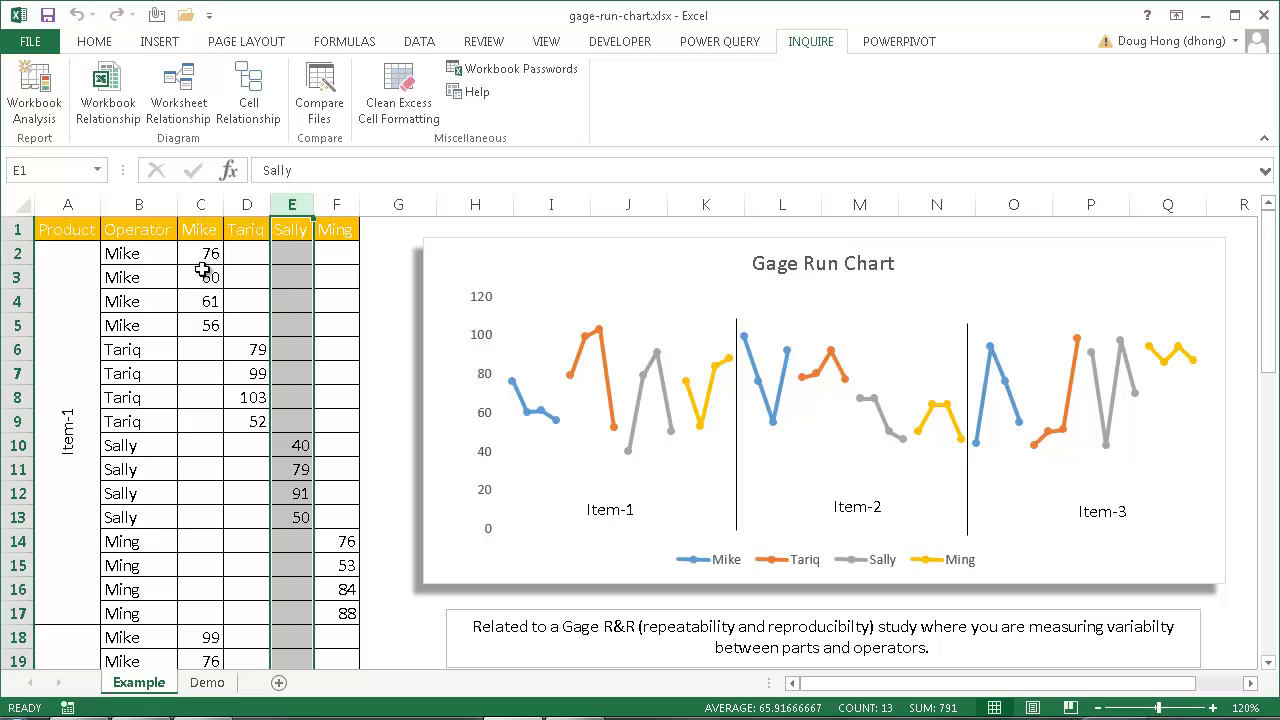
left_click(199, 204)
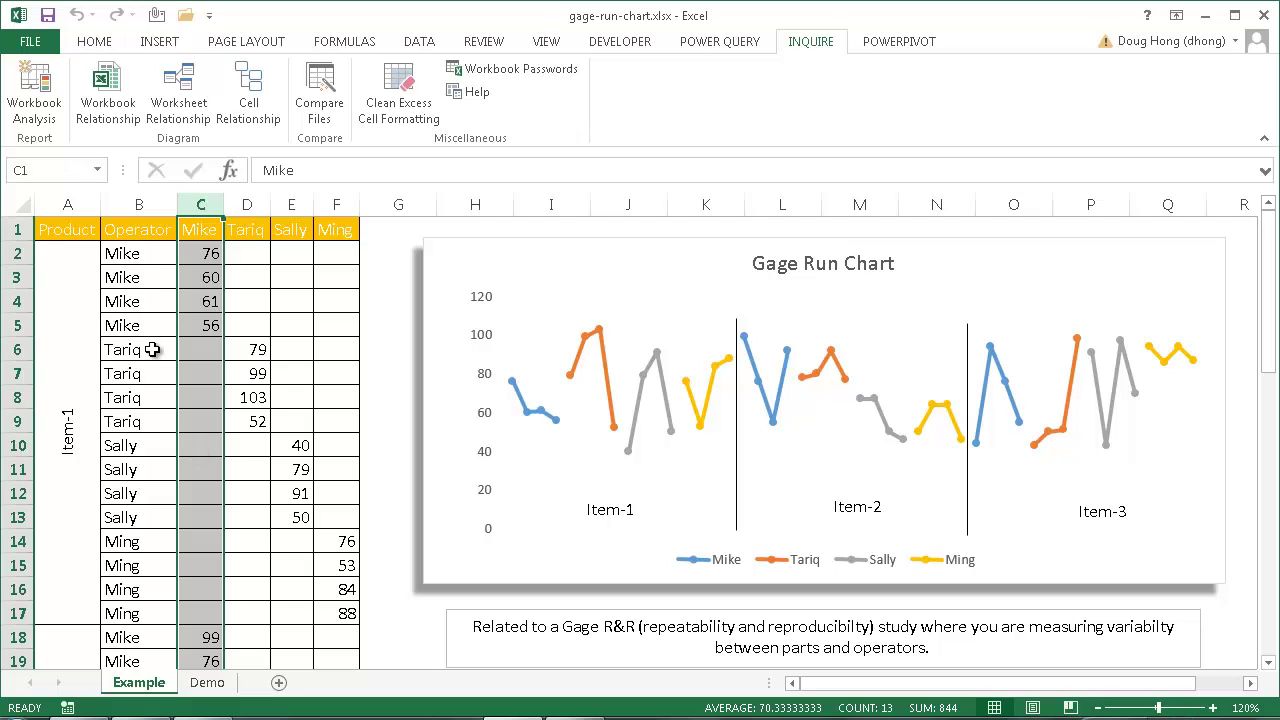
left_click(118, 348)
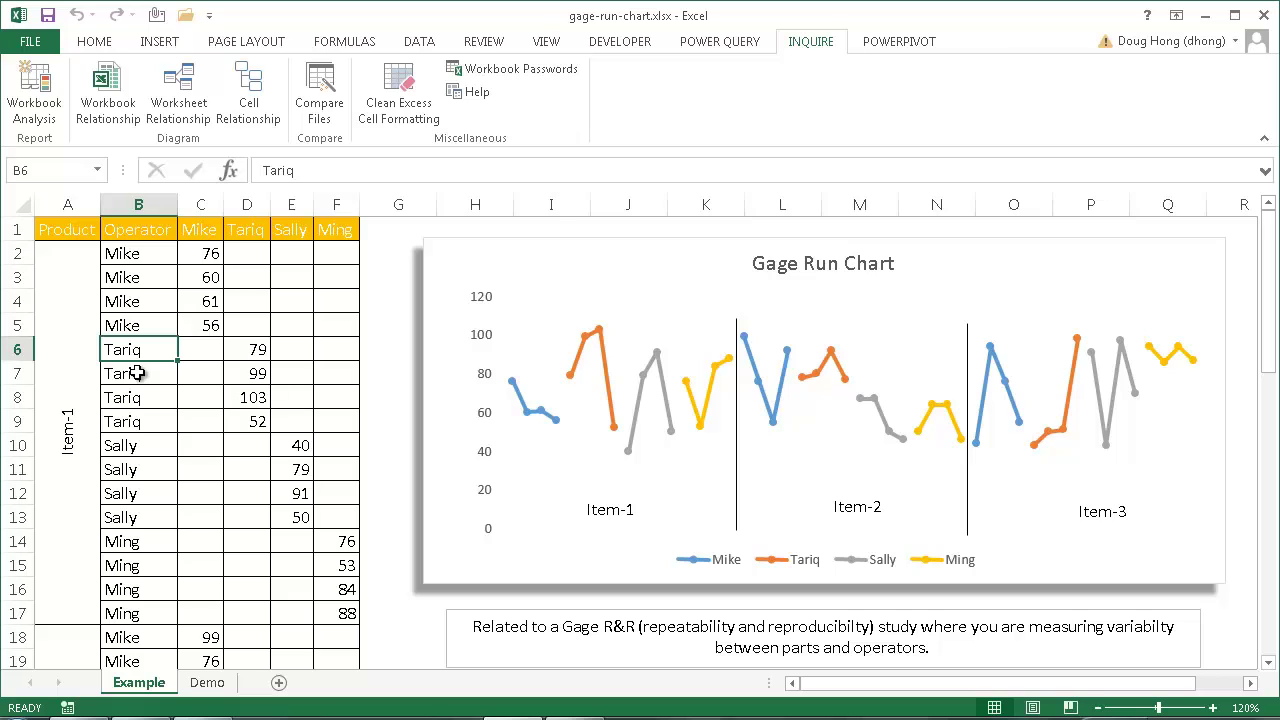
left_click(139, 445)
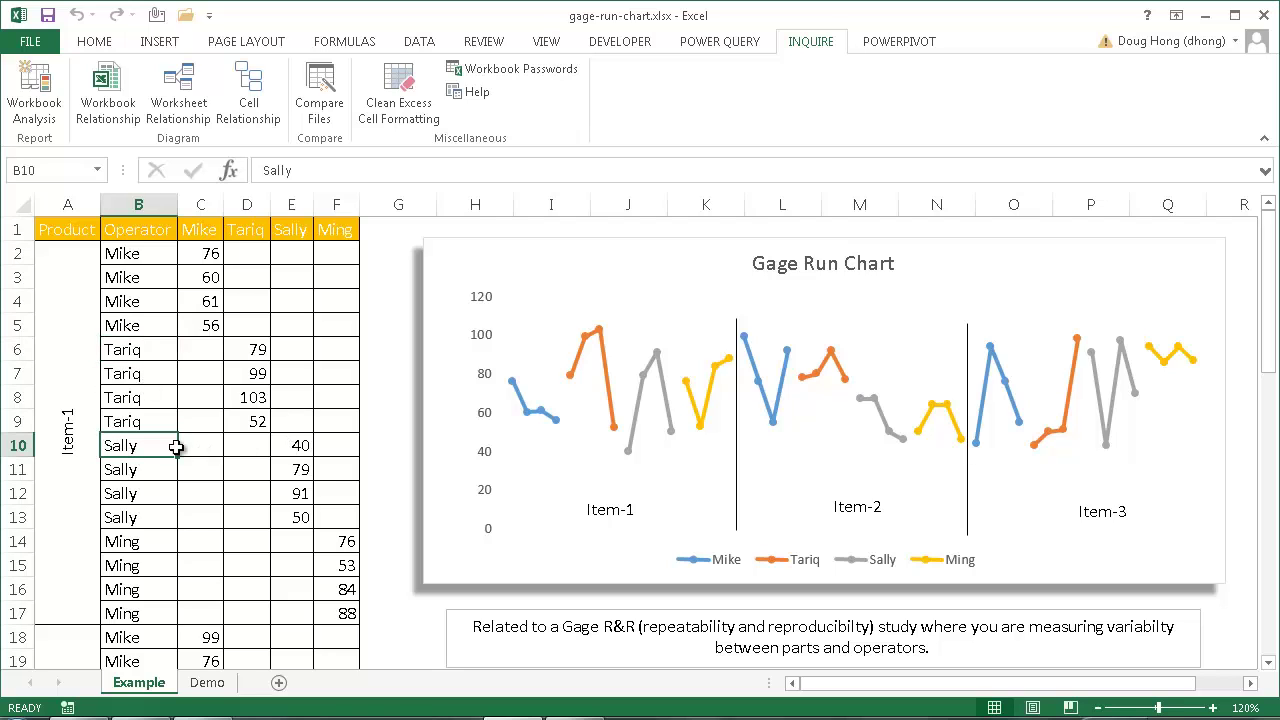
left_click(274, 452)
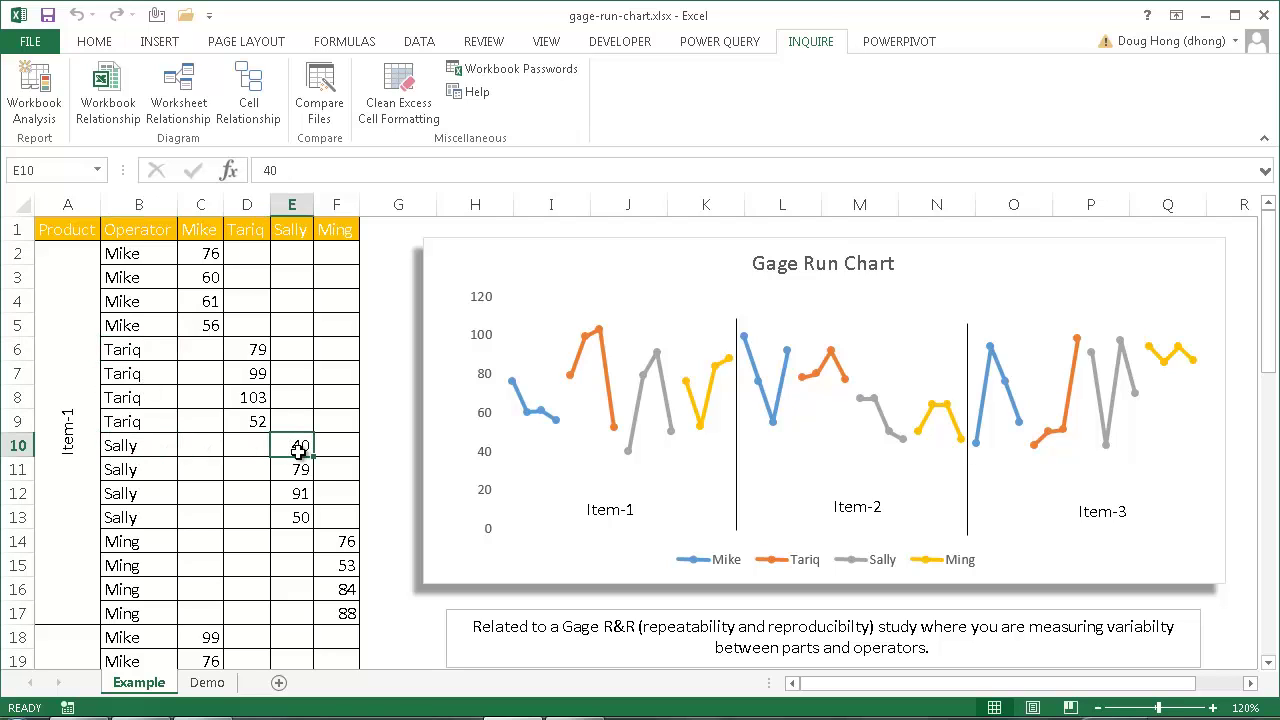
left_click(122, 449)
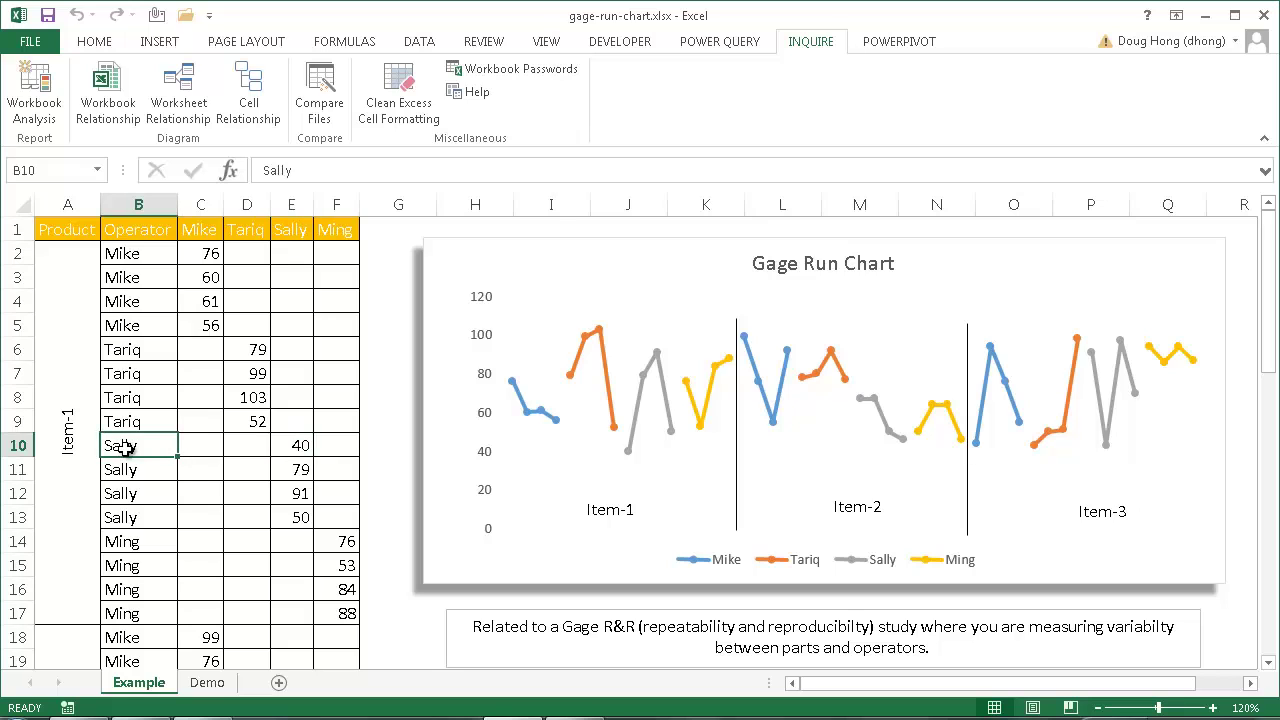
left_click(292, 227)
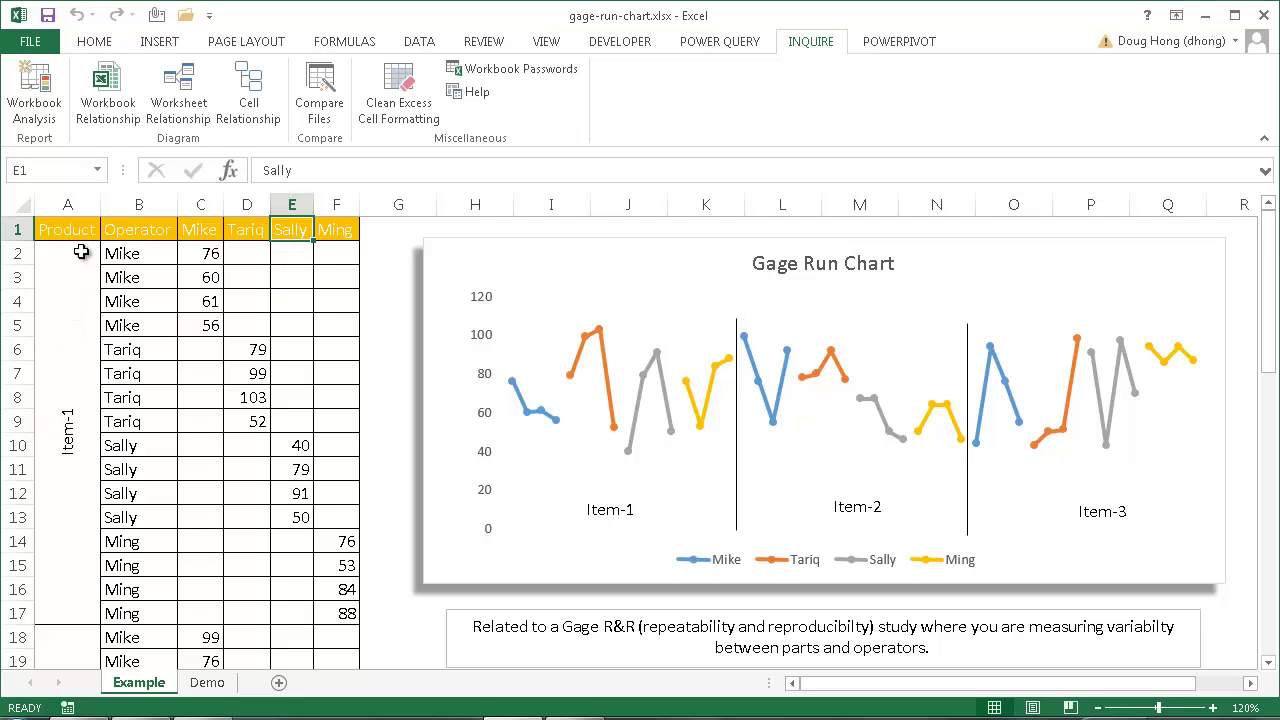
left_click(566, 534)
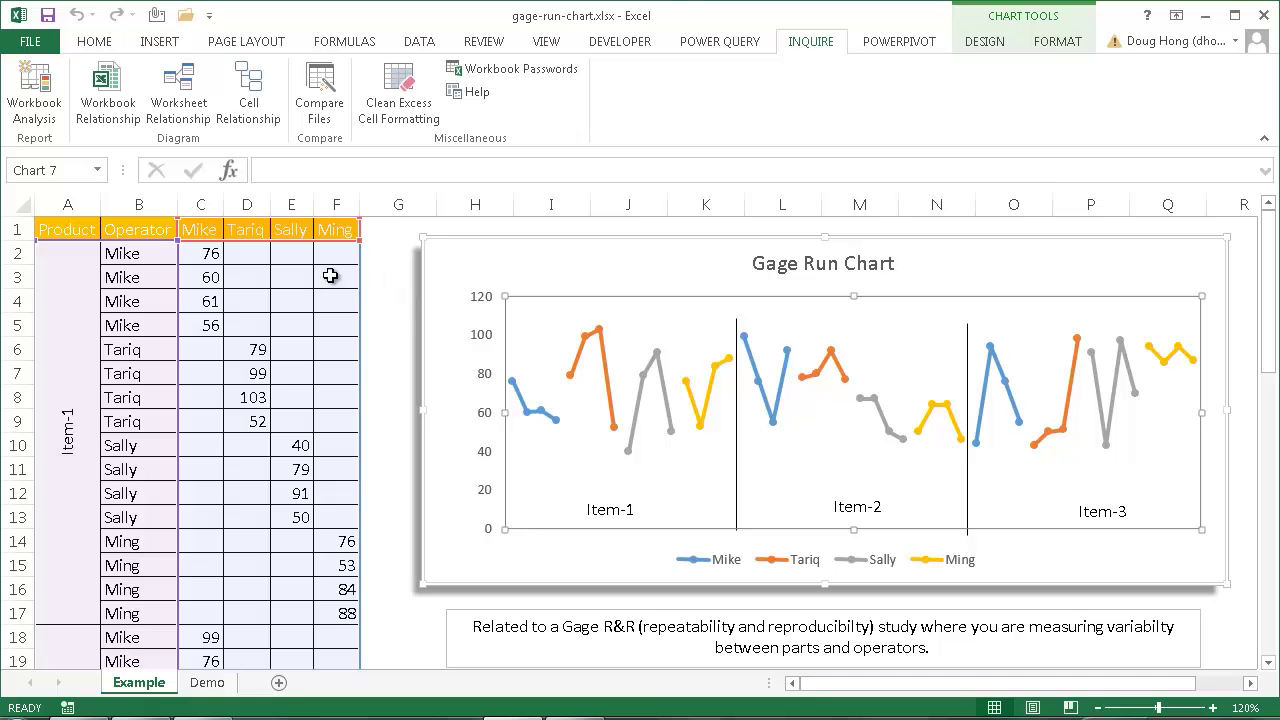
- Copy the operator and measurement data in B1:F49 of the Example sheet to the Demo sheet, starting at B1
left_click(300, 277)
left_click(173, 228)
left_click_drag(173, 228, 340, 631)
key("ctrl+c")
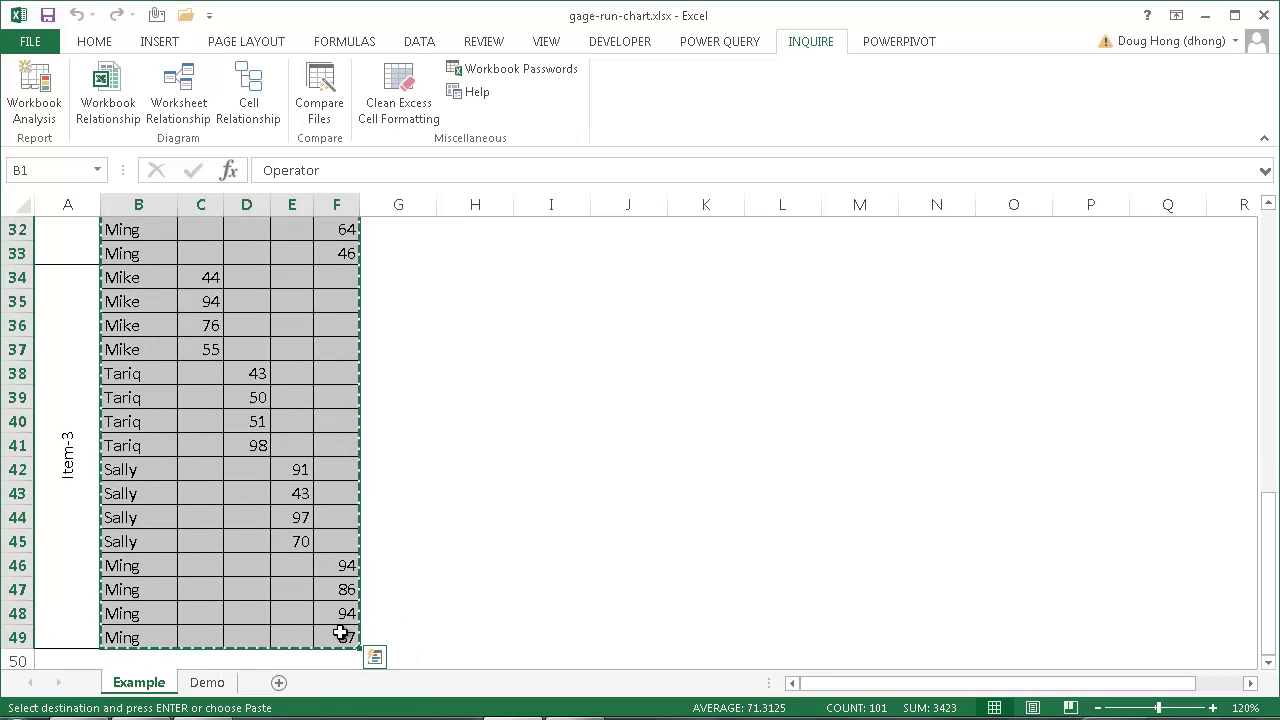
left_click(210, 684)
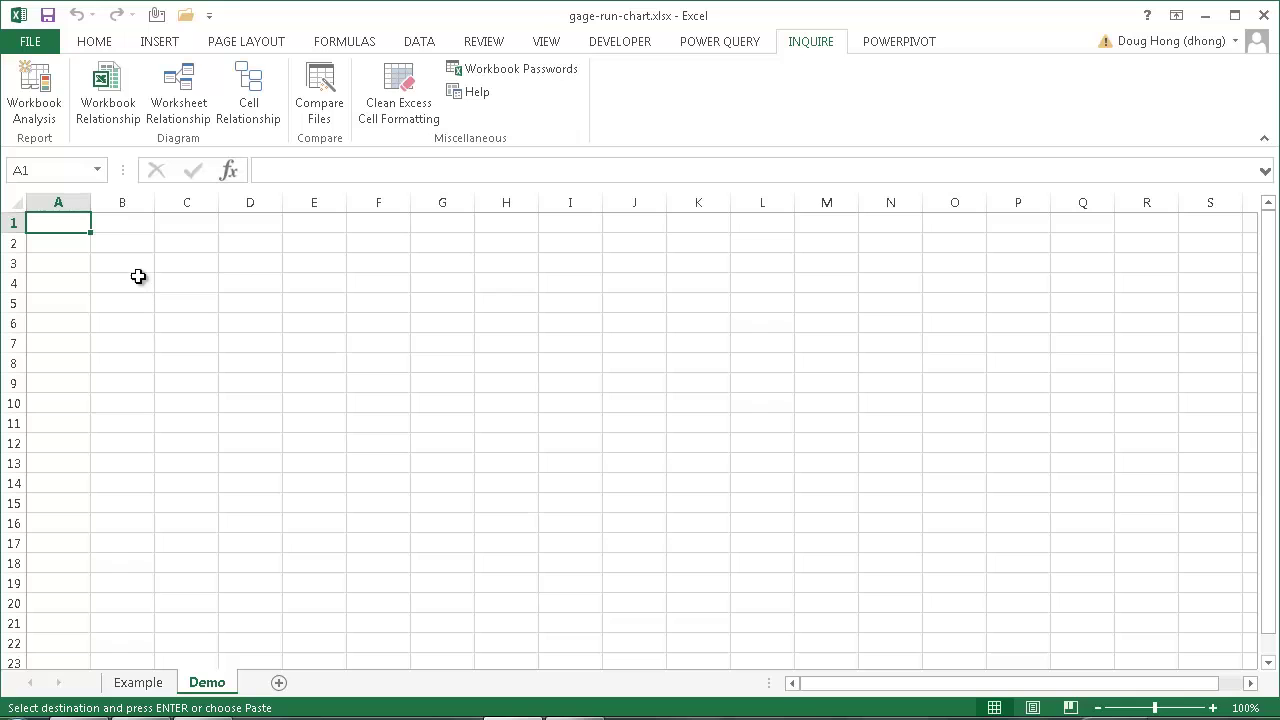
left_click(135, 222)
key("ctrl+v")
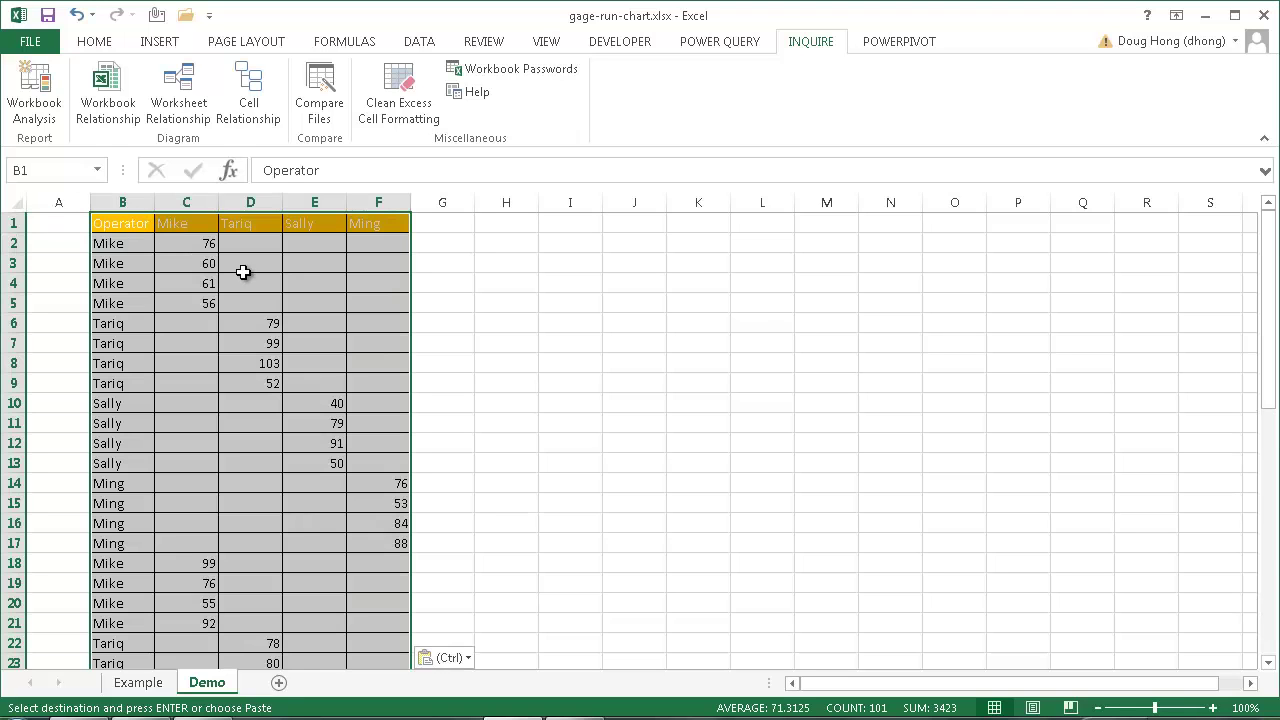
left_click(242, 265)
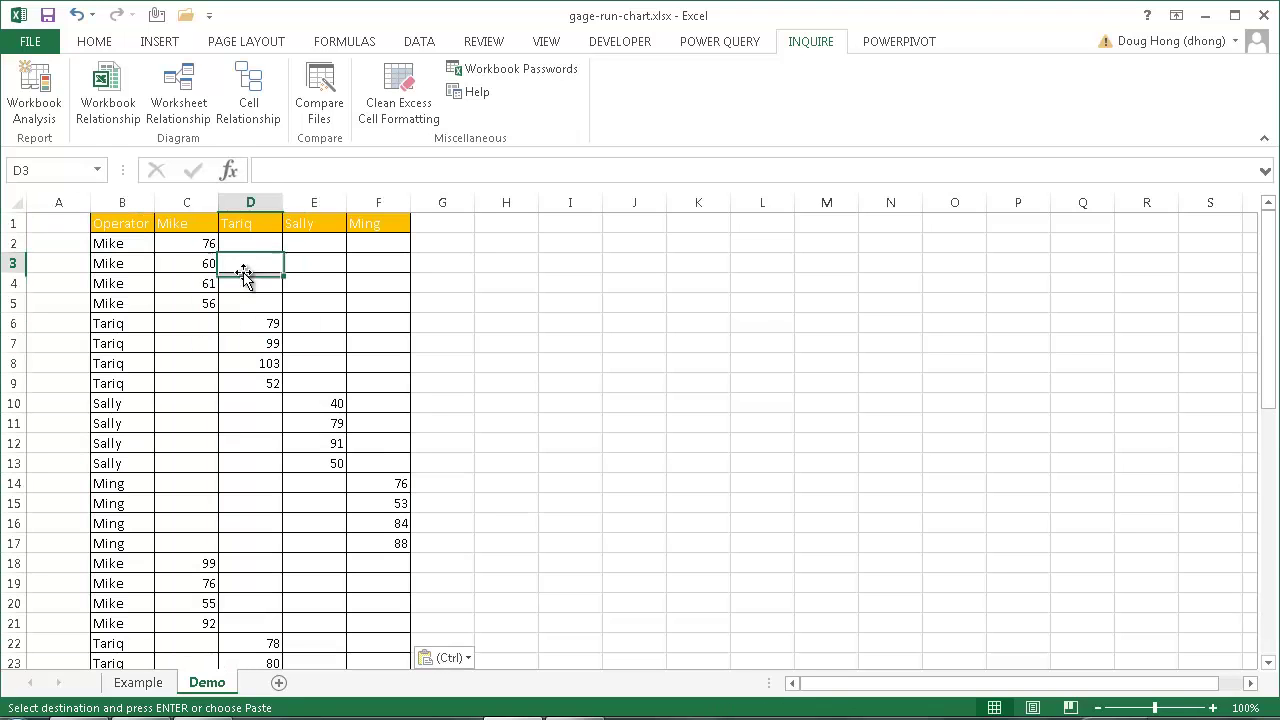
left_click(140, 247)
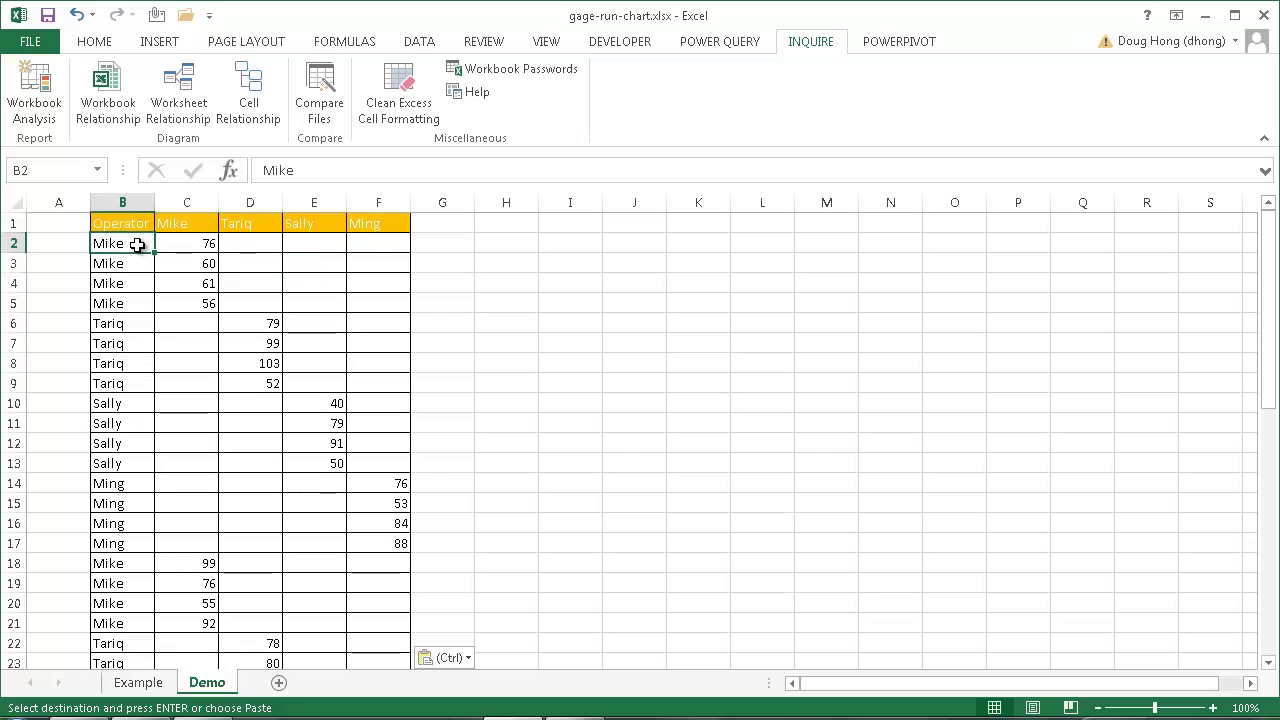
left_click(190, 249)
left_click(189, 566)
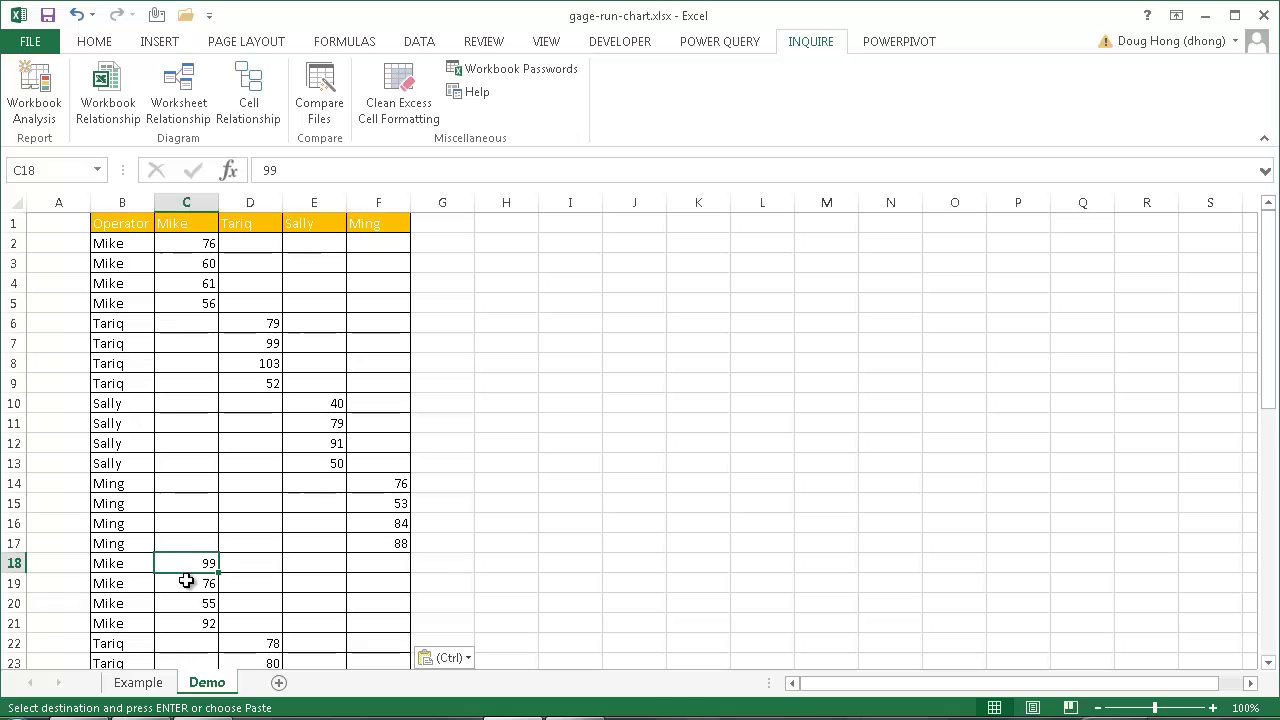
left_click(51, 260)
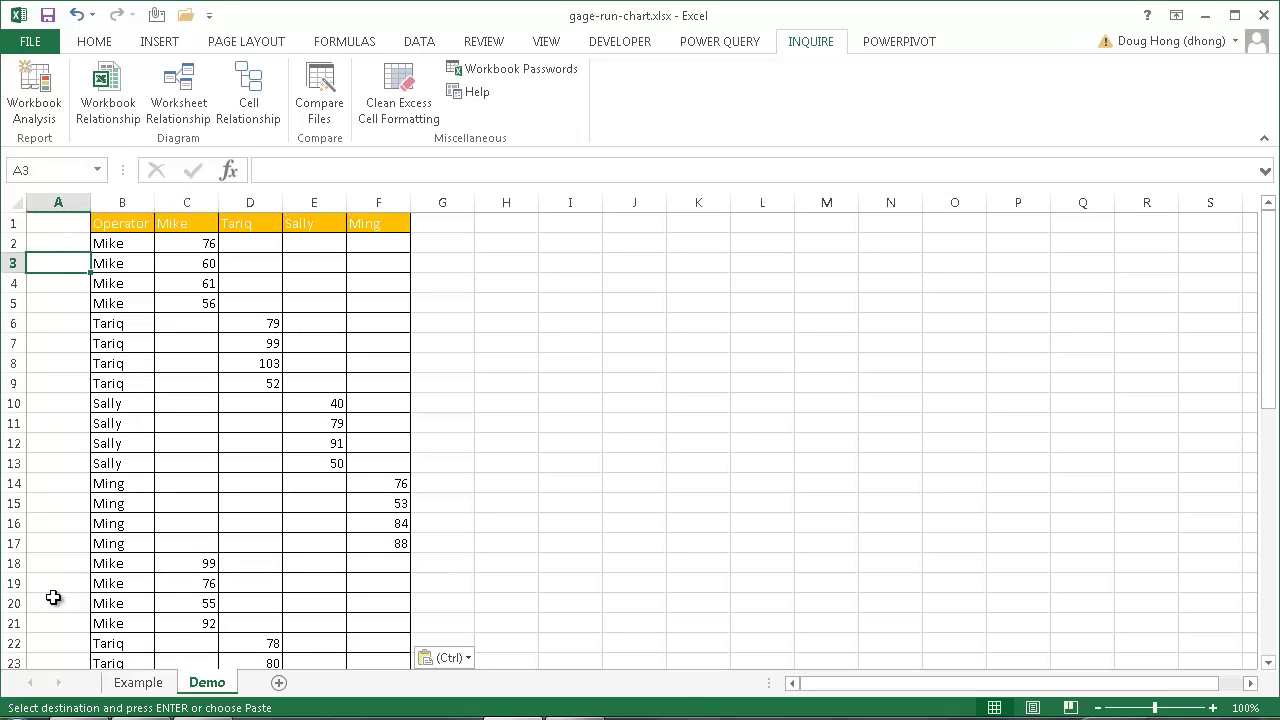
- Enter the header "Product" in A1 and apply the Operator header's formatting to it
left_click(60, 222)
type("Product")
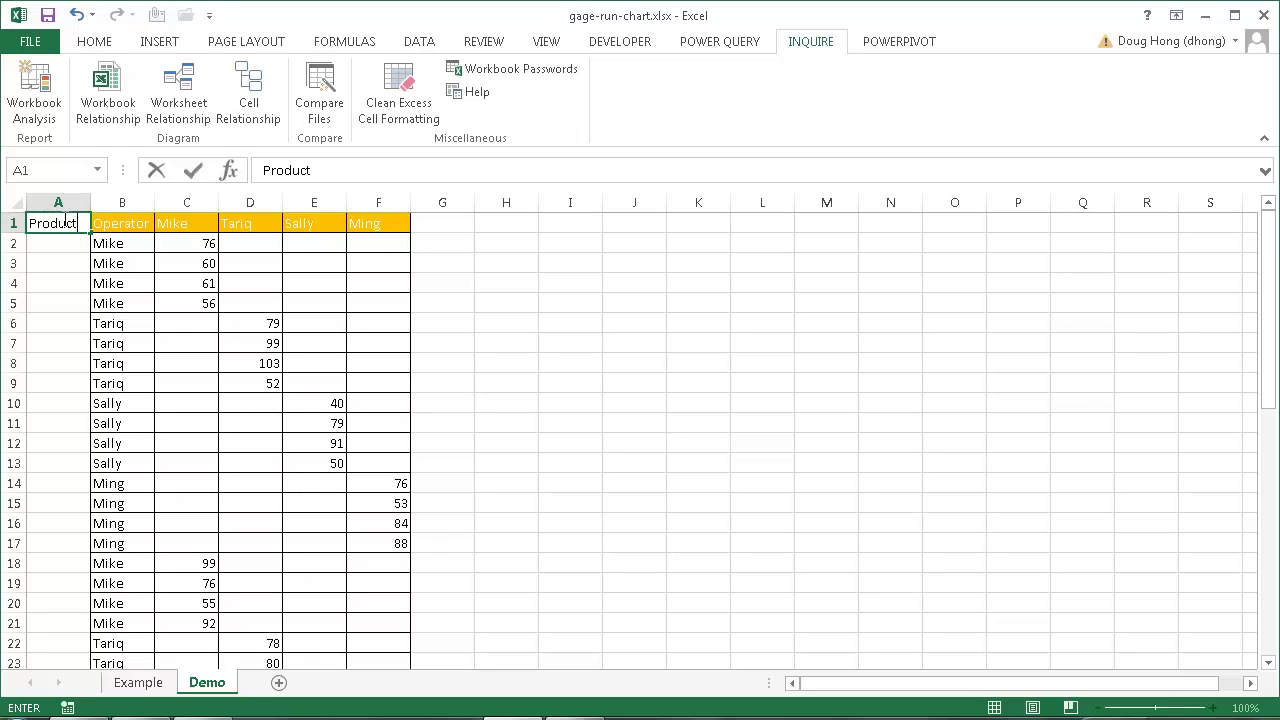
left_click(103, 221)
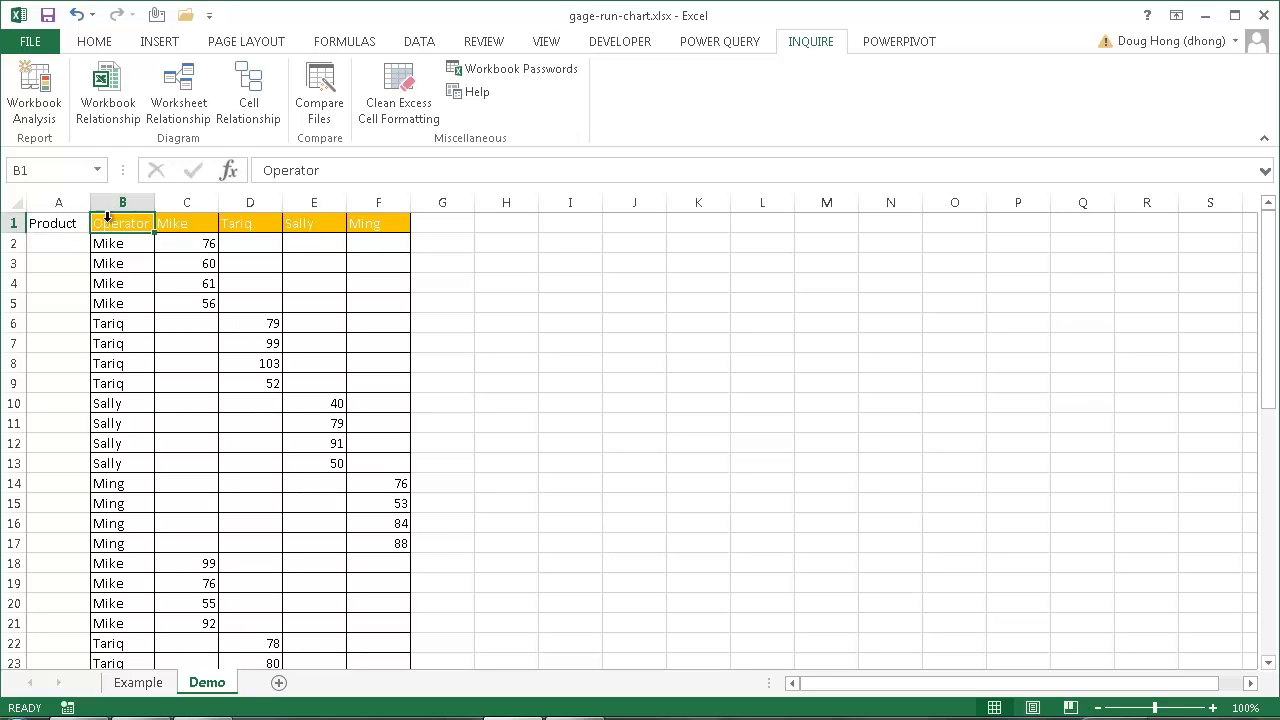
left_click(94, 42)
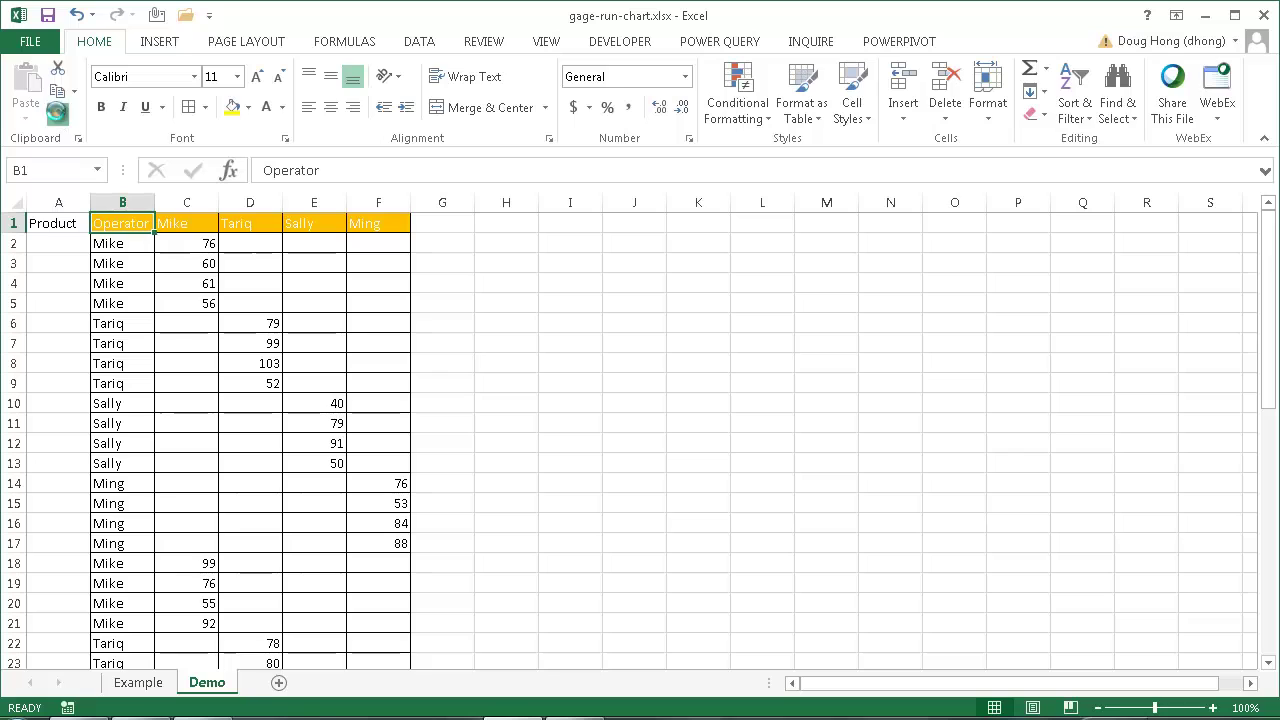
left_click(57, 116)
left_click(53, 230)
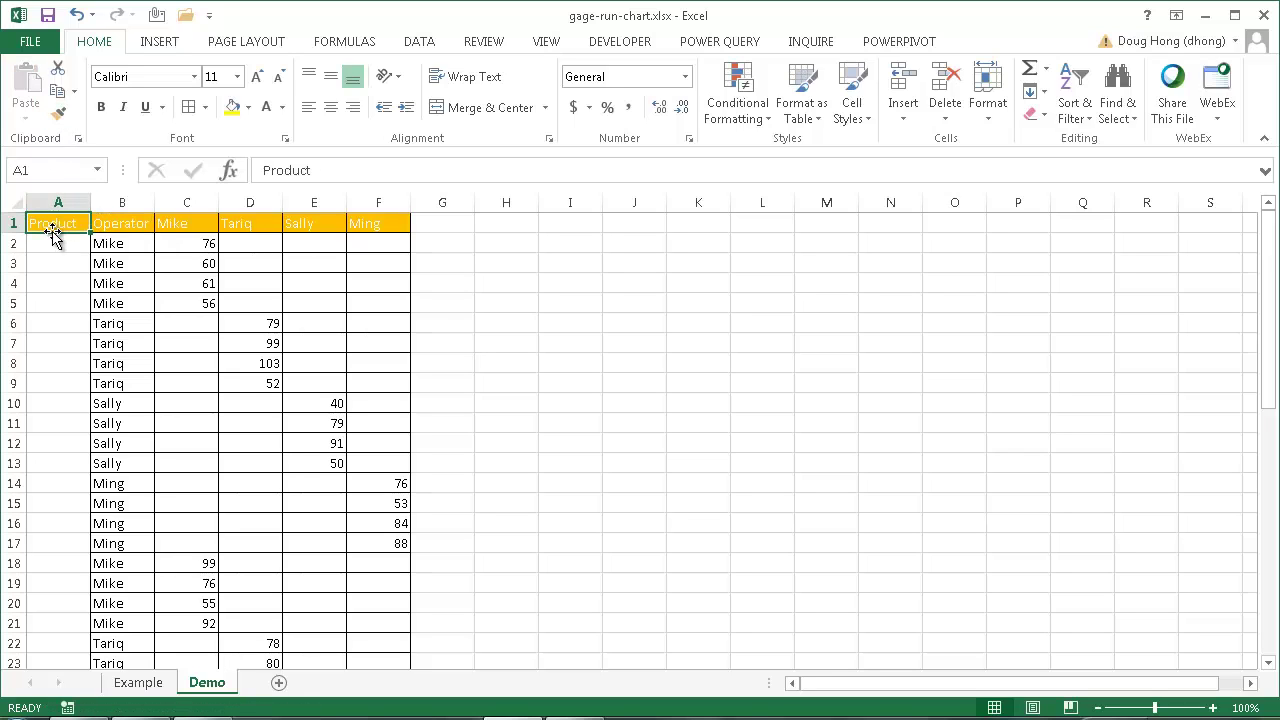
- Enter "Product A" in A2 and autofit column A to its contents
left_click(70, 245)
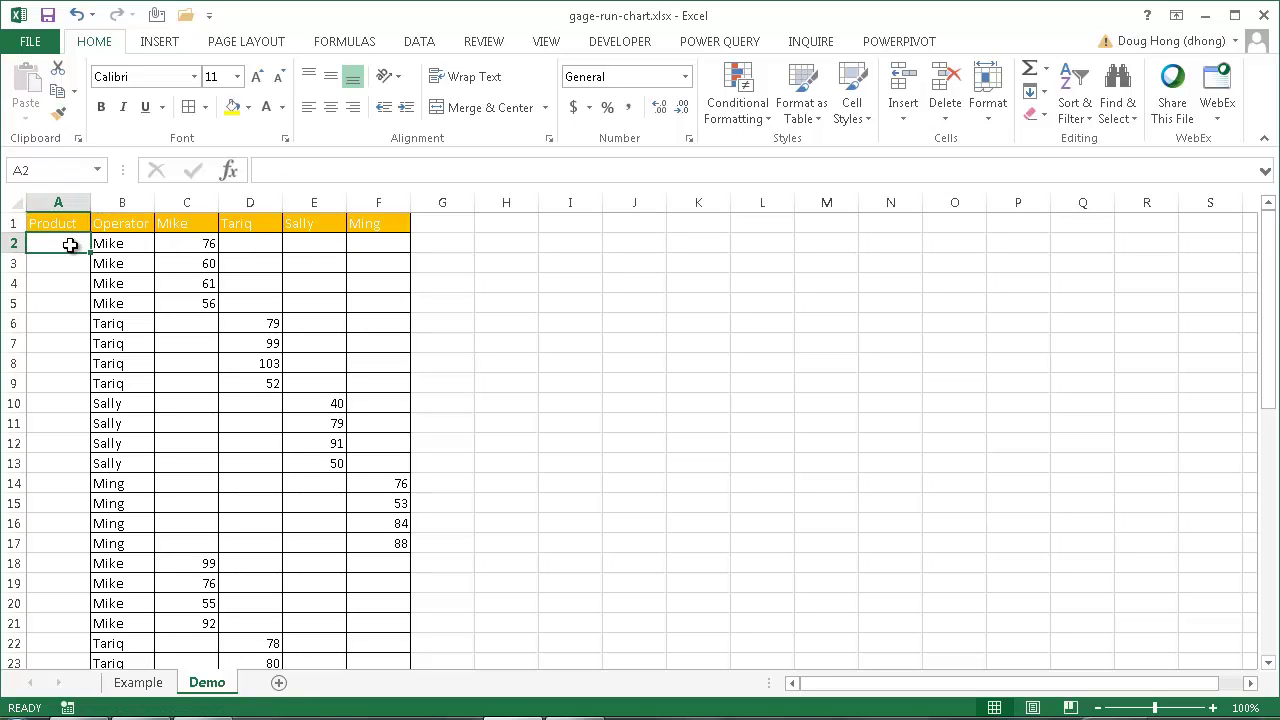
type("Pru")
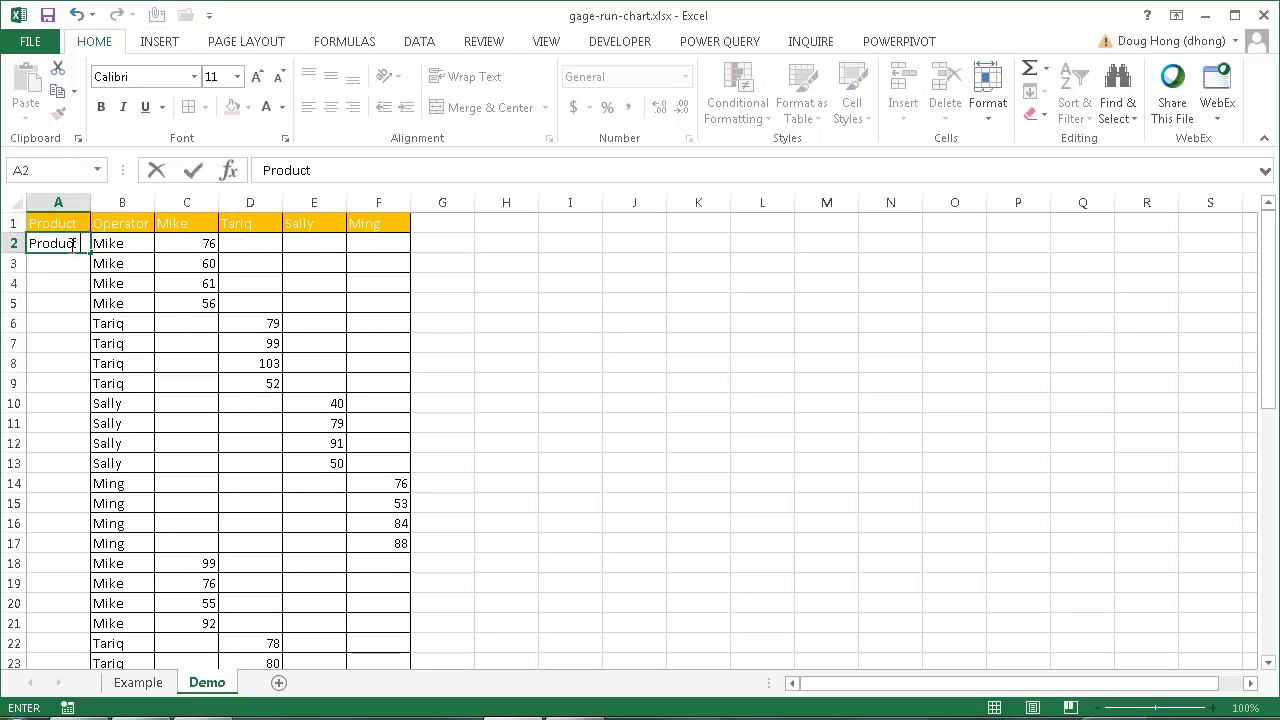
key("Return")
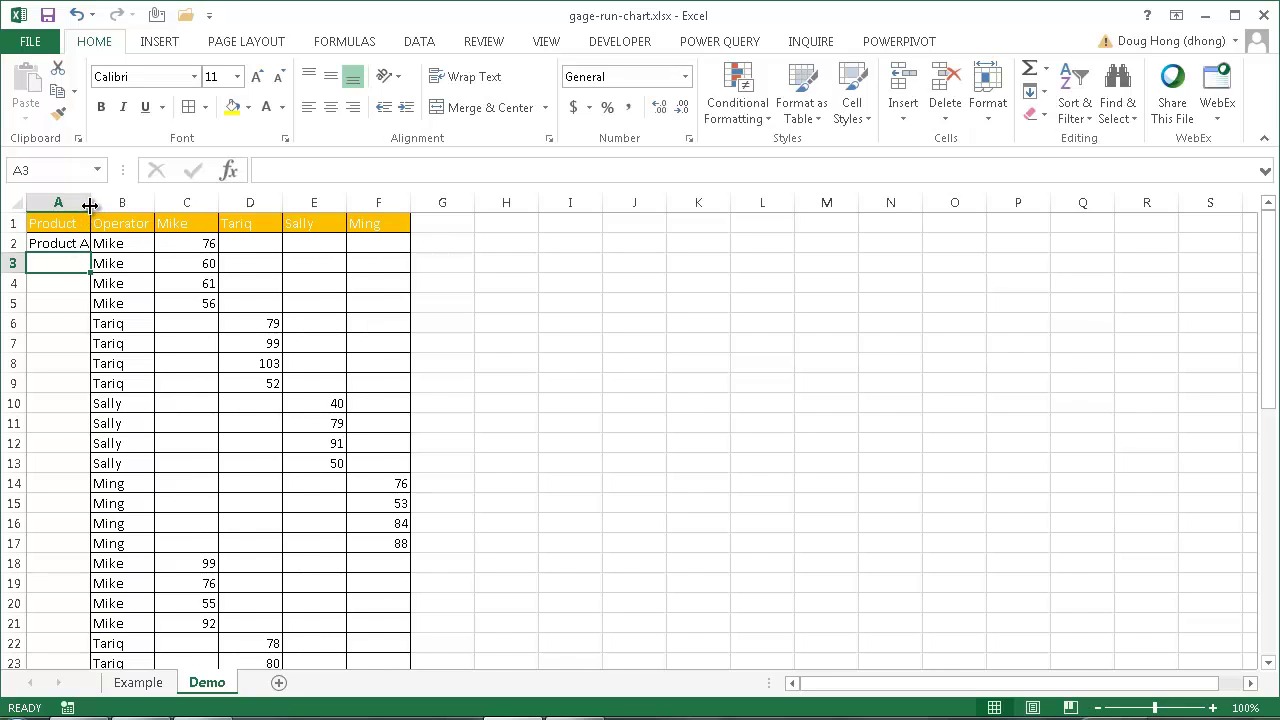
double_click(90, 205)
- Merge and center A2:A17, middle-align the Product A label and rotate its text upward
left_click_drag(64, 244, 57, 540)
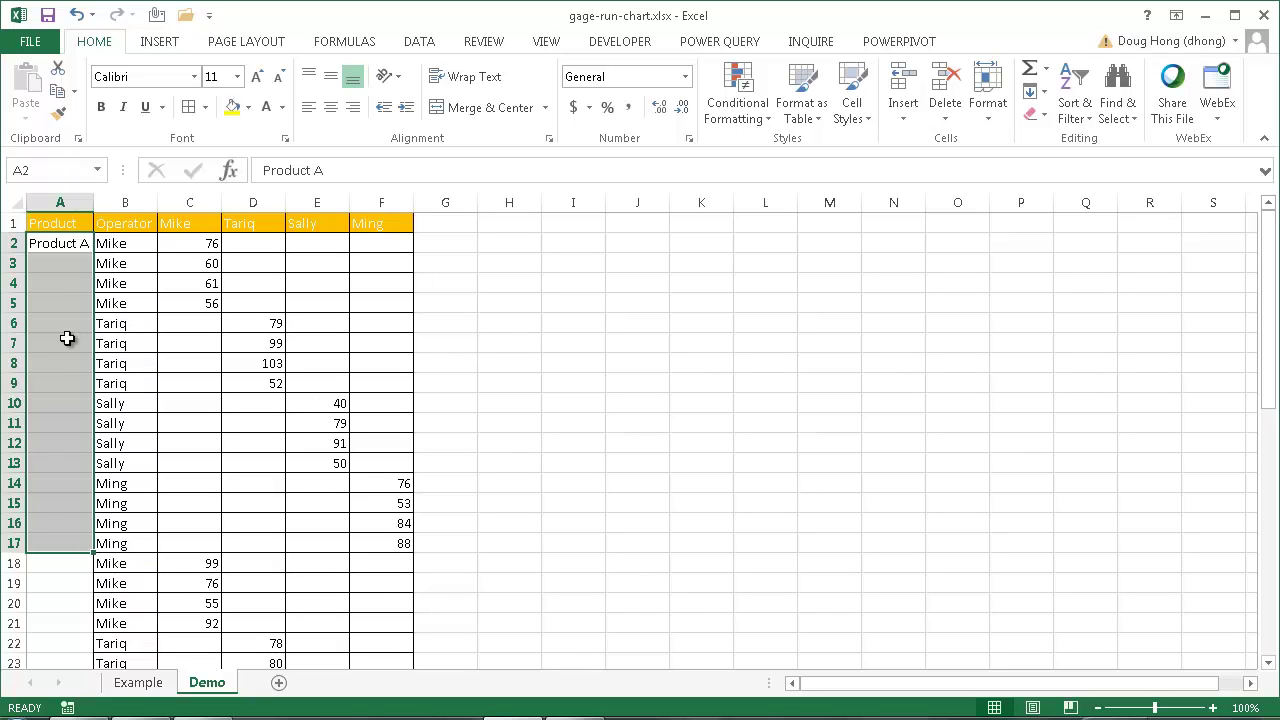
left_click(476, 113)
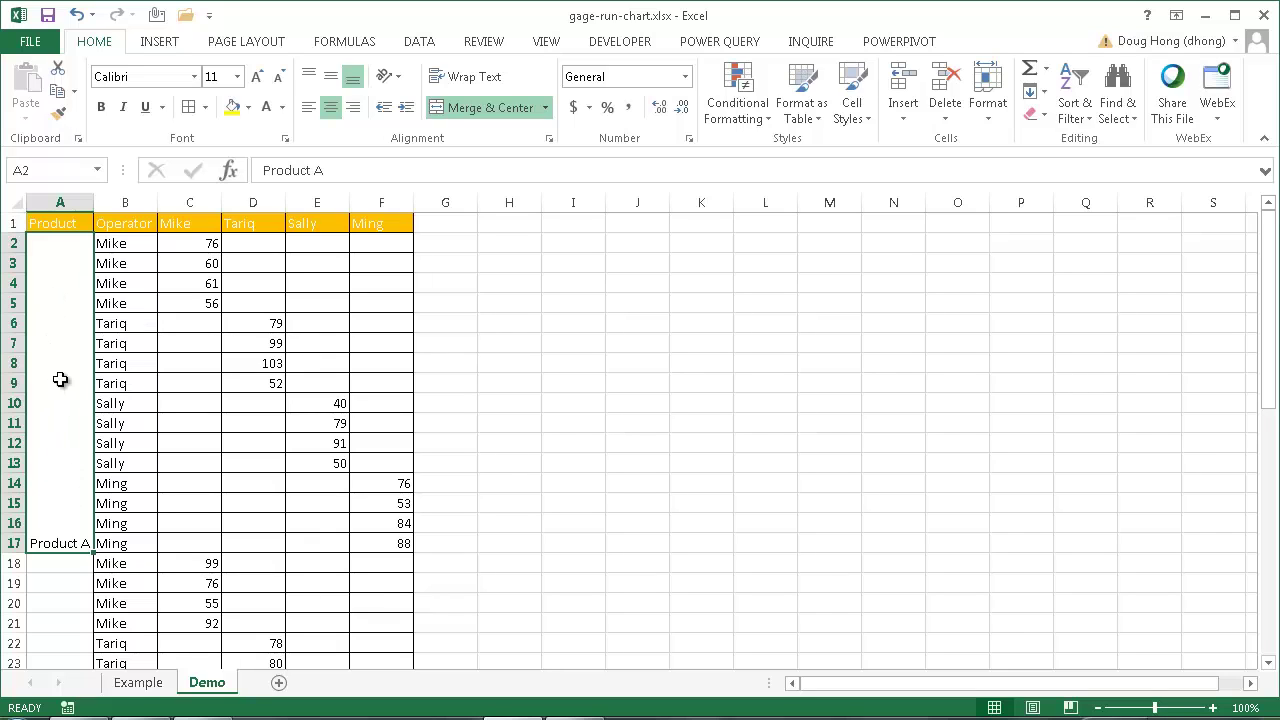
left_click(331, 80)
left_click(389, 77)
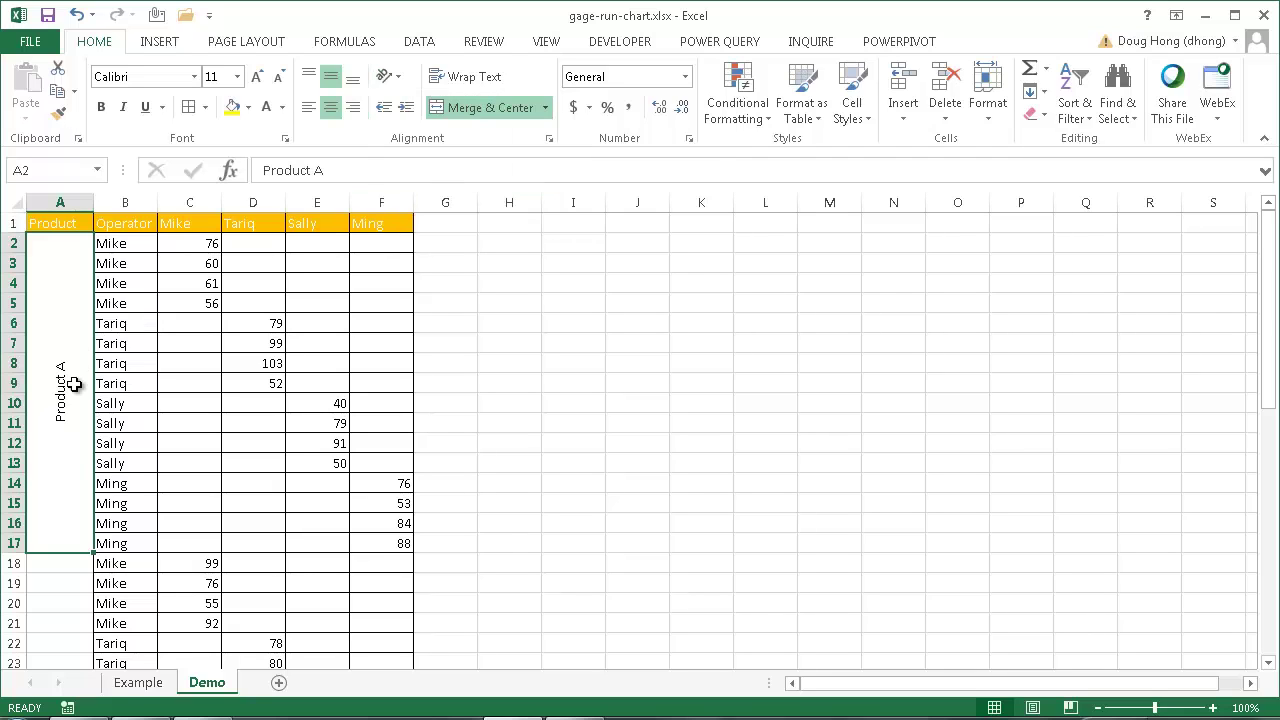
- Enter "Product B" in A18 as the label for the second product group
left_click(67, 566)
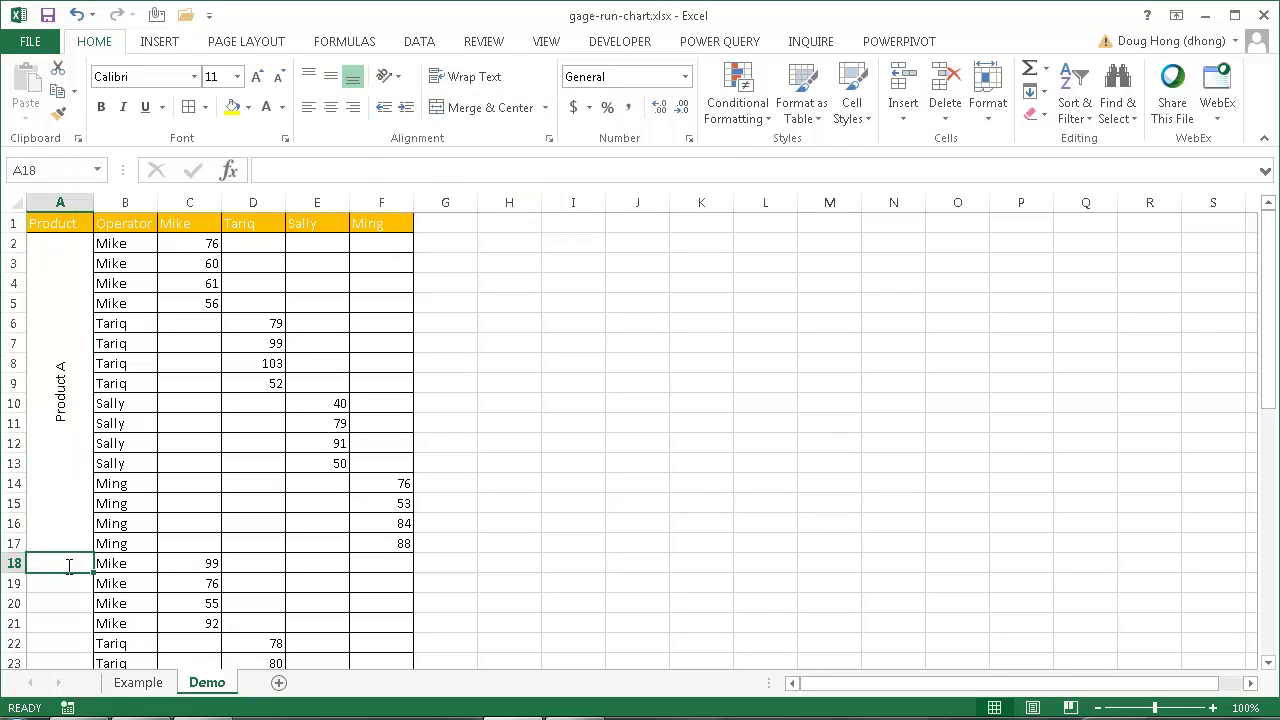
type("Prh")
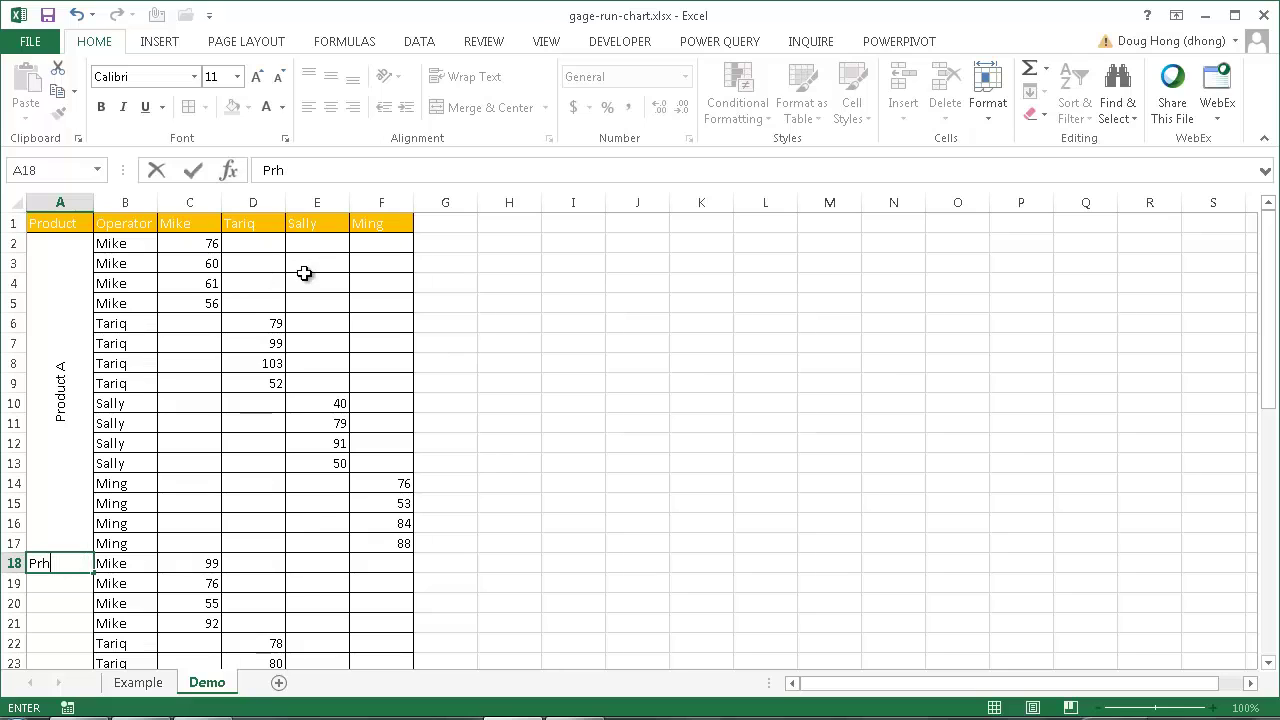
type("oduct B")
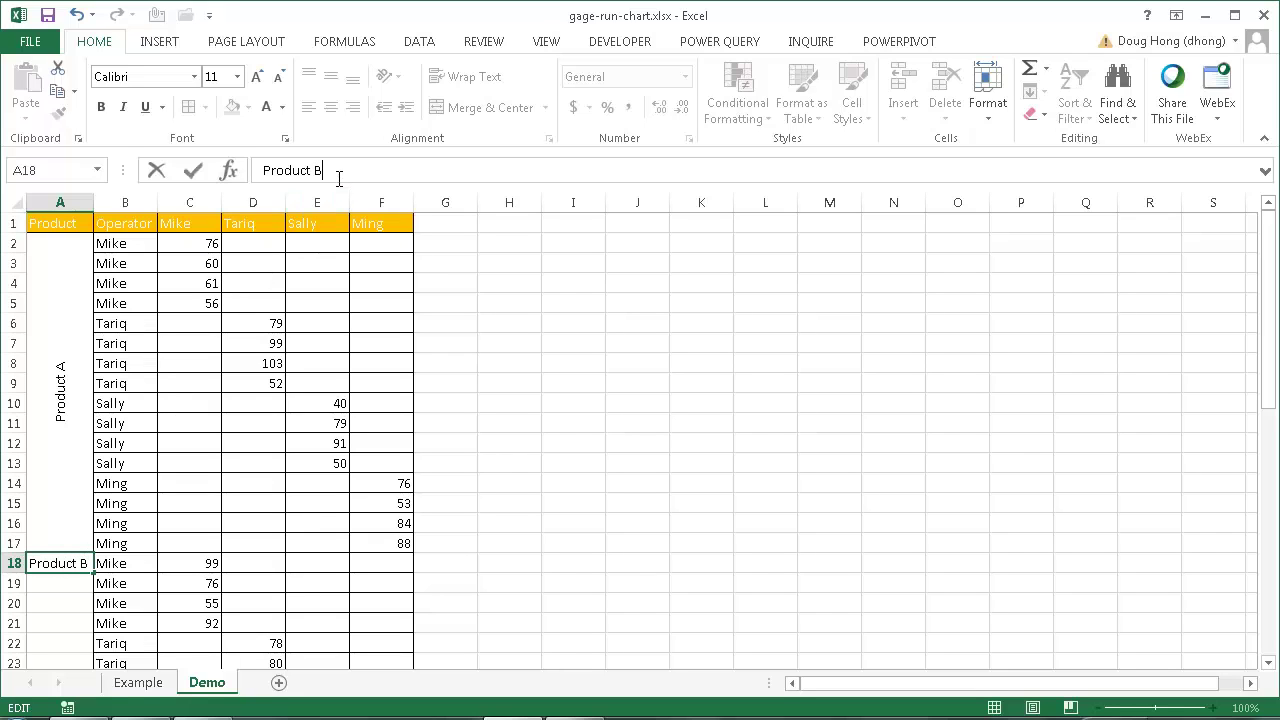
key("Return")
- Merge and center A18:A33, middle-align the Product B label and rotate its text upward
mouse_move(73, 563)
left_mouse_down()
mouse_move(57, 689)
mouse_move(62, 583)
left_mouse_up()
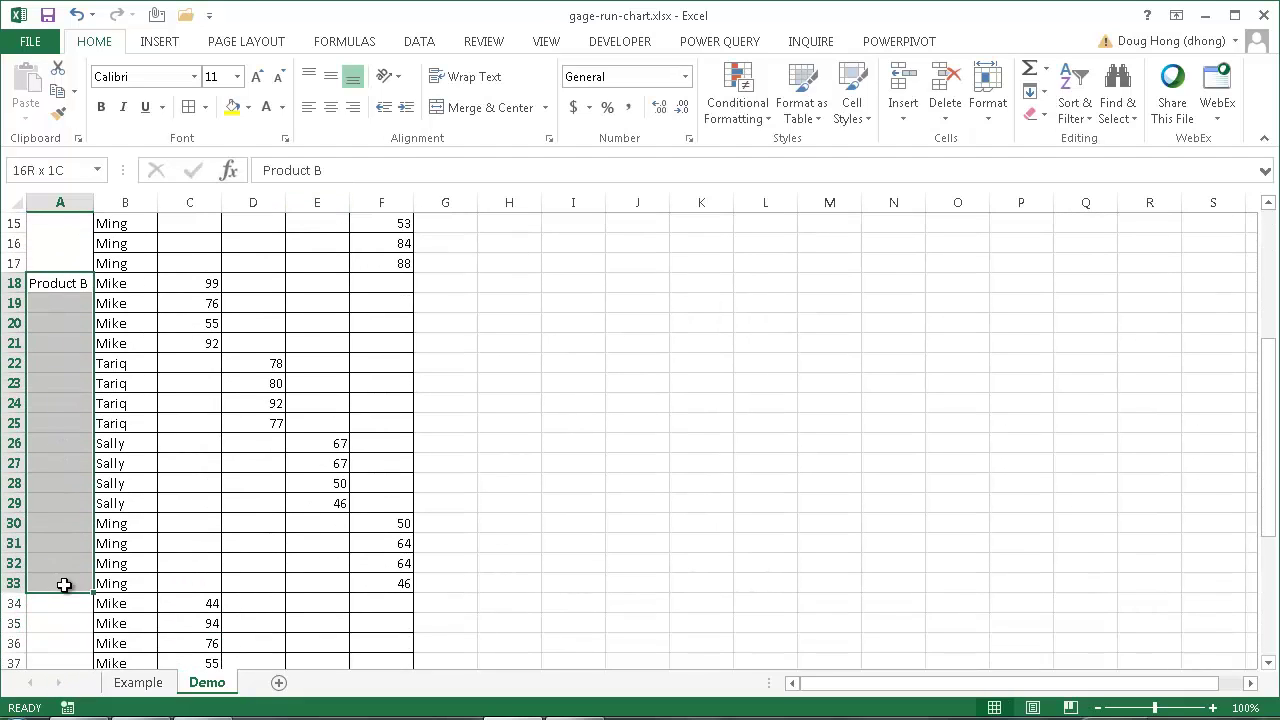
left_click(432, 110)
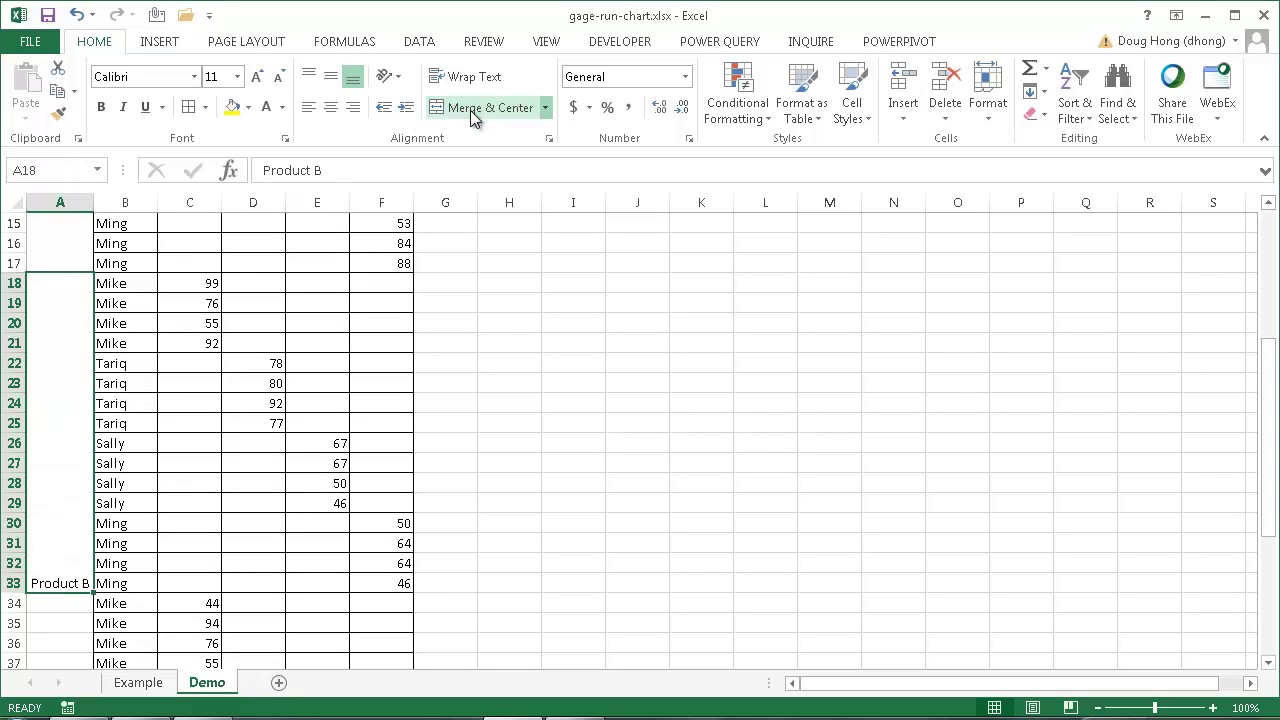
left_click(330, 82)
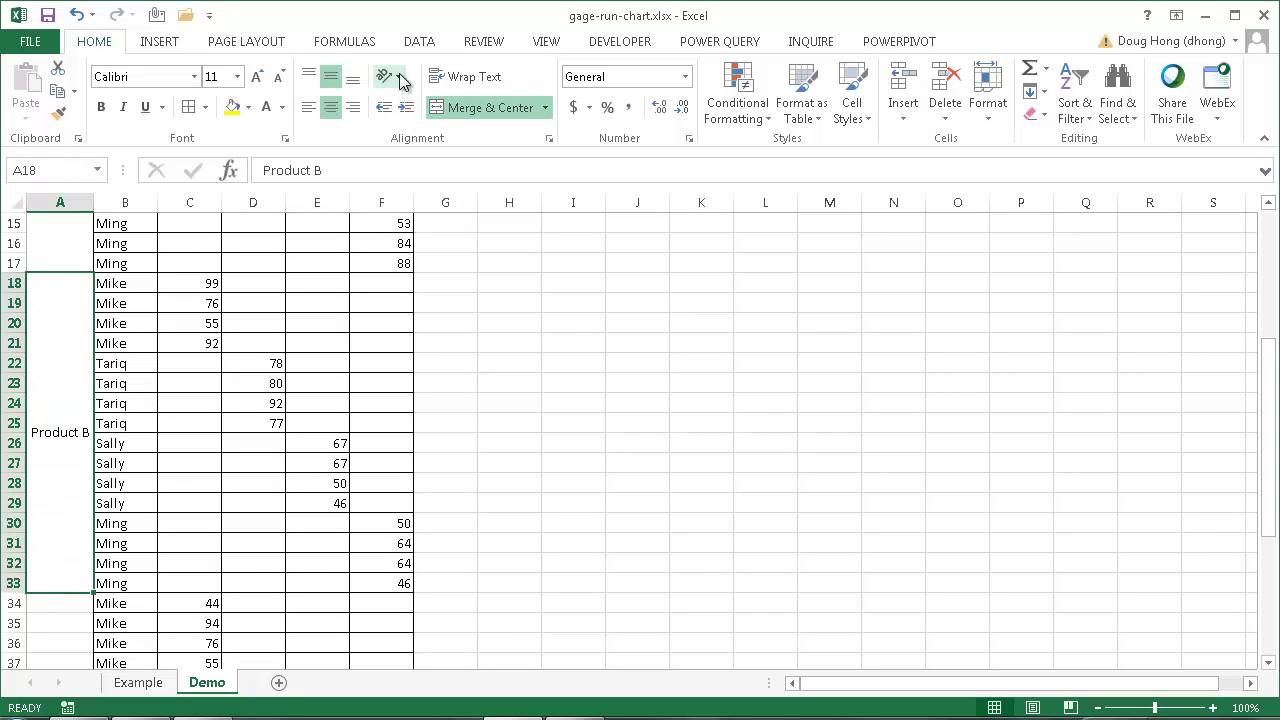
left_click(390, 77)
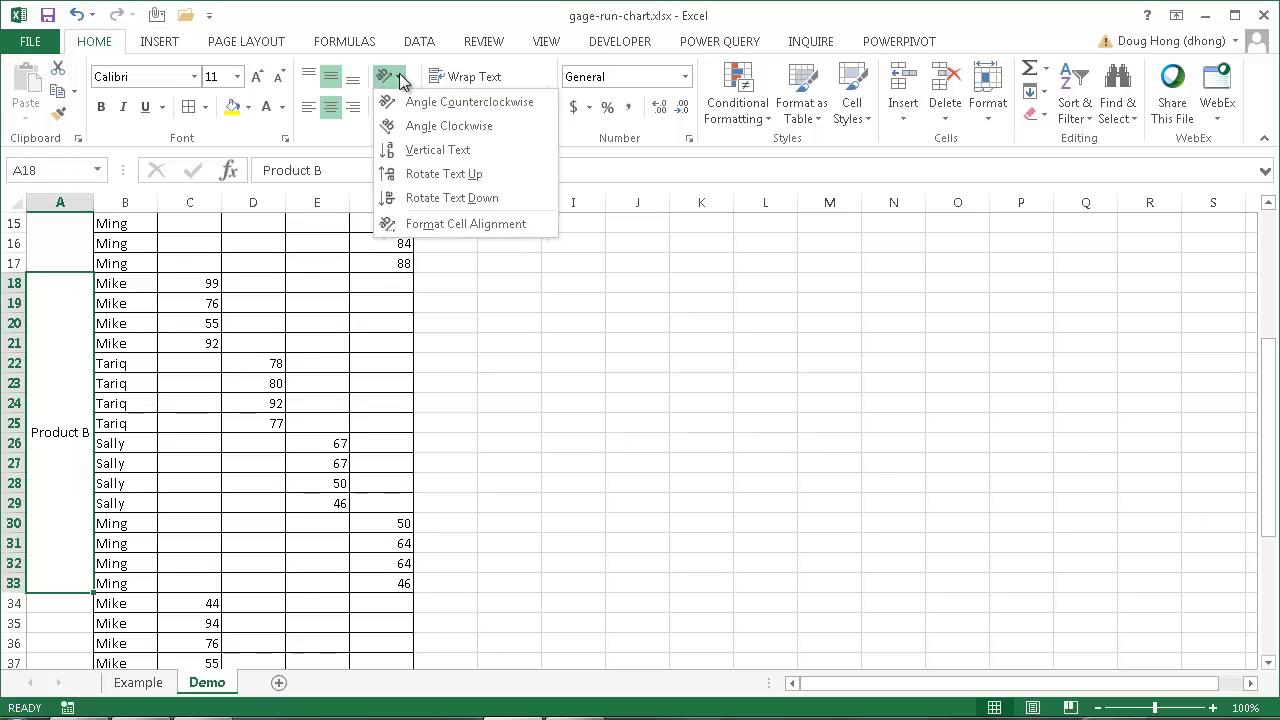
left_click(436, 173)
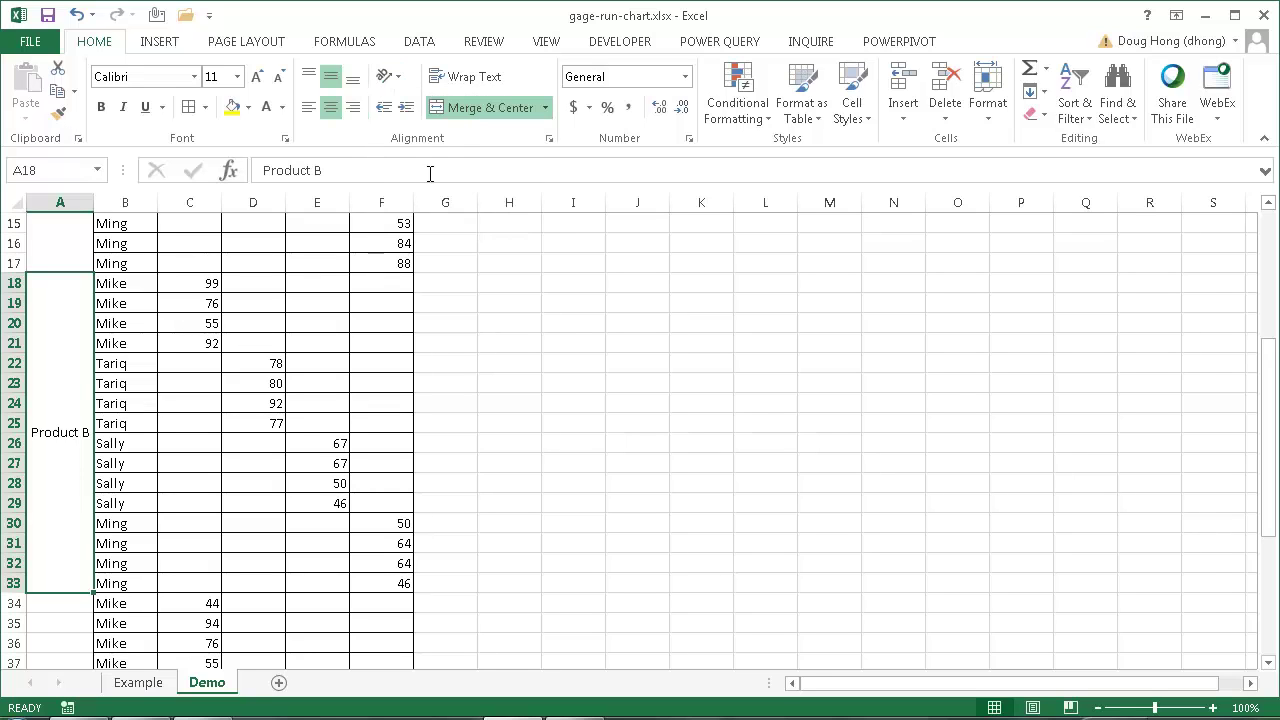
- Enter "Produt C" in A34 as the label for the third product group
left_click(85, 605)
type("Pro")
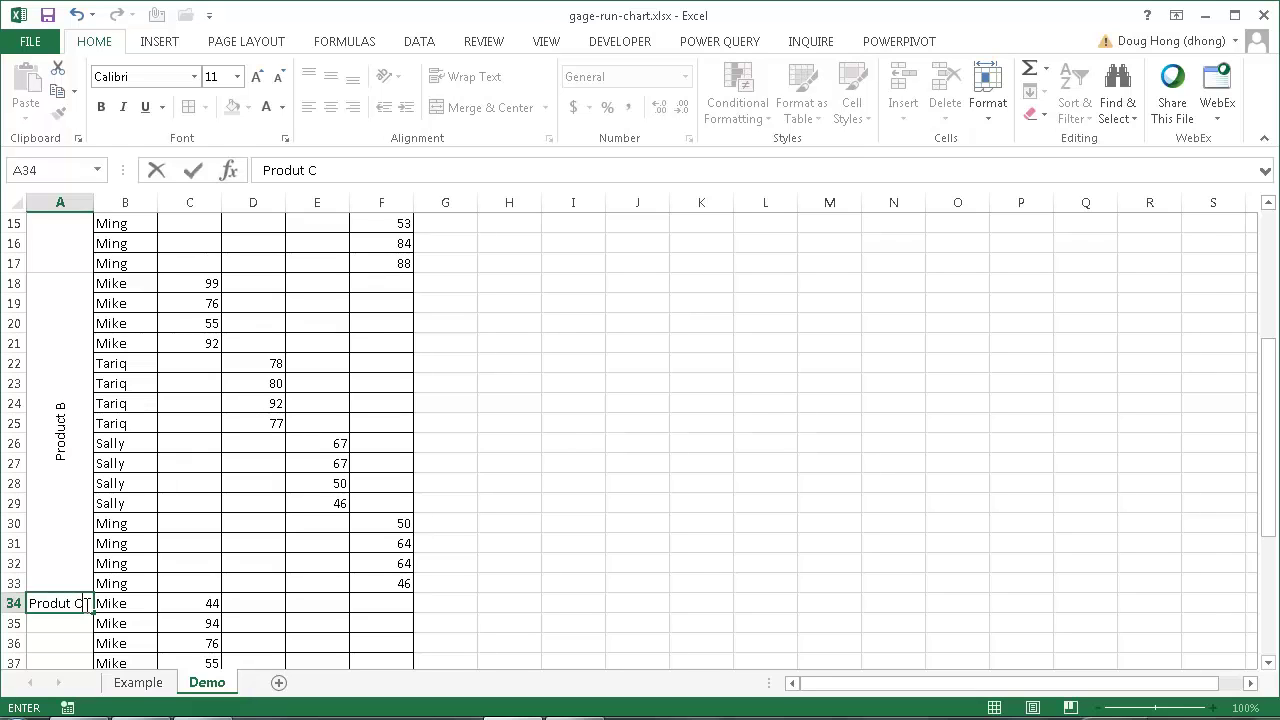
type("dut C")
- Merge and center A34:A49, middle-align the third product label and rotate its text upward
mouse_move(60, 604)
left_mouse_down()
mouse_move(60, 662)
mouse_move(51, 623)
left_mouse_up()
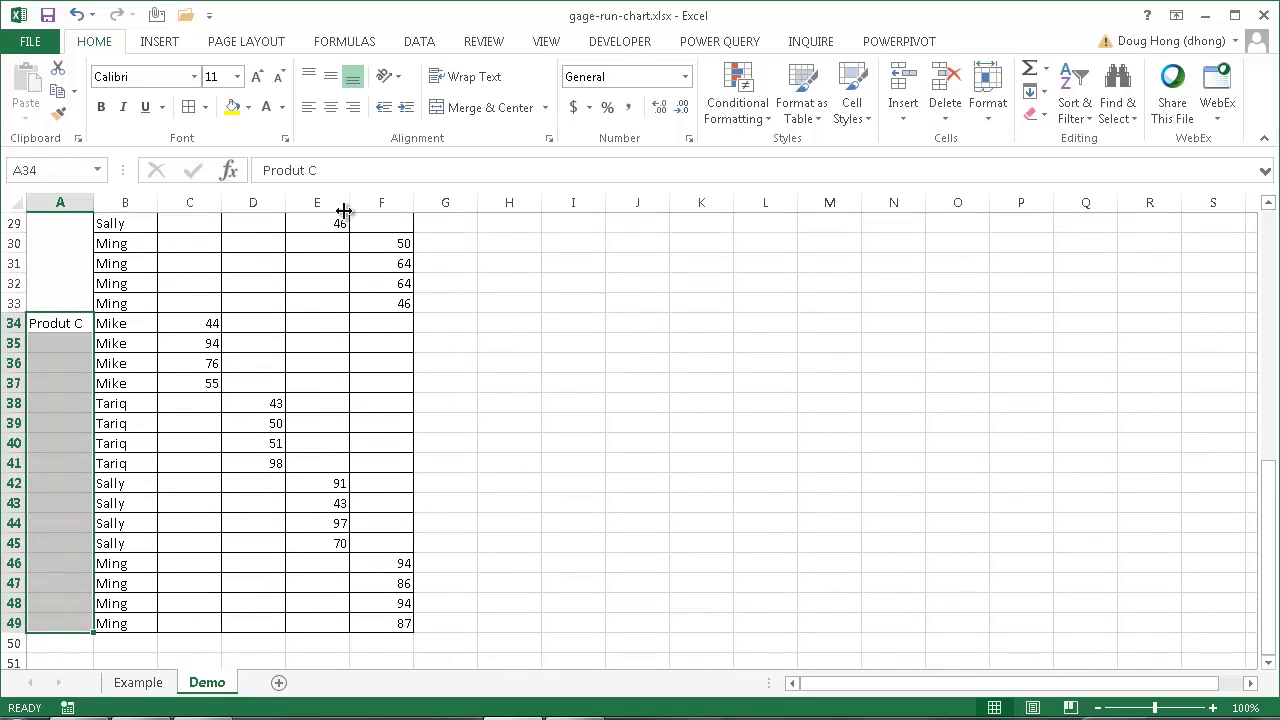
left_click(484, 107)
left_click(331, 79)
left_click(389, 76)
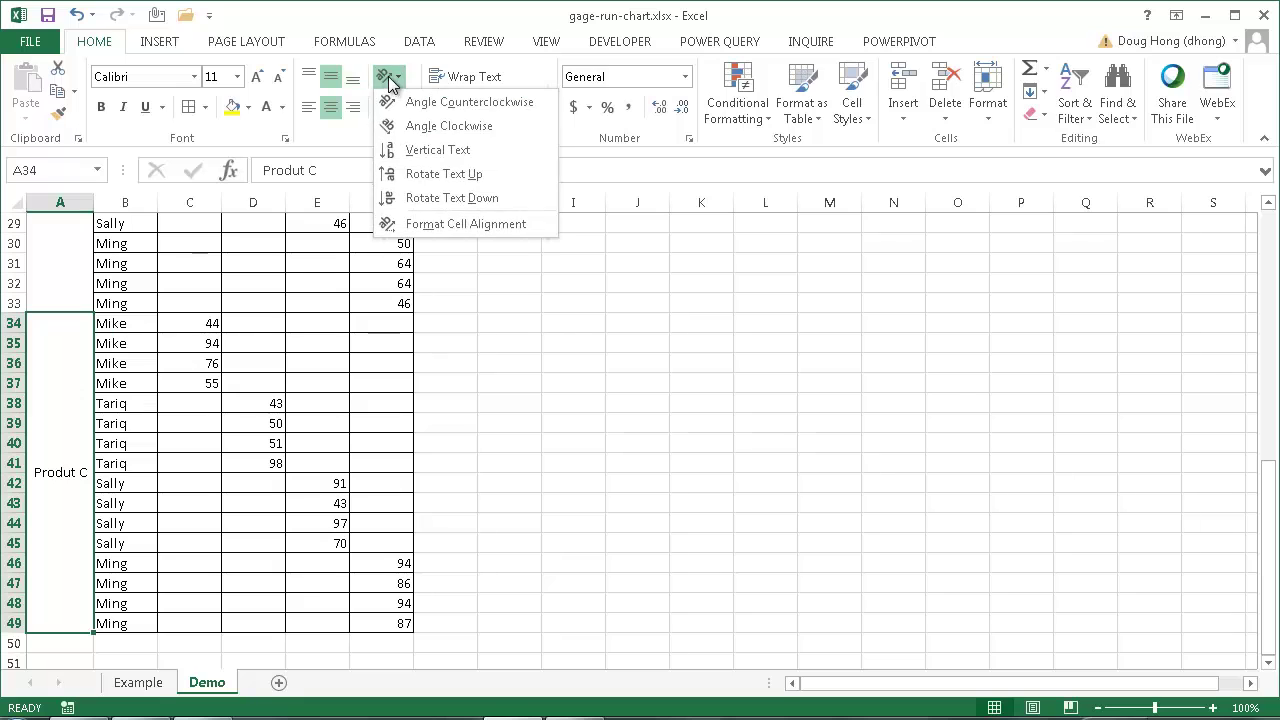
left_click(430, 174)
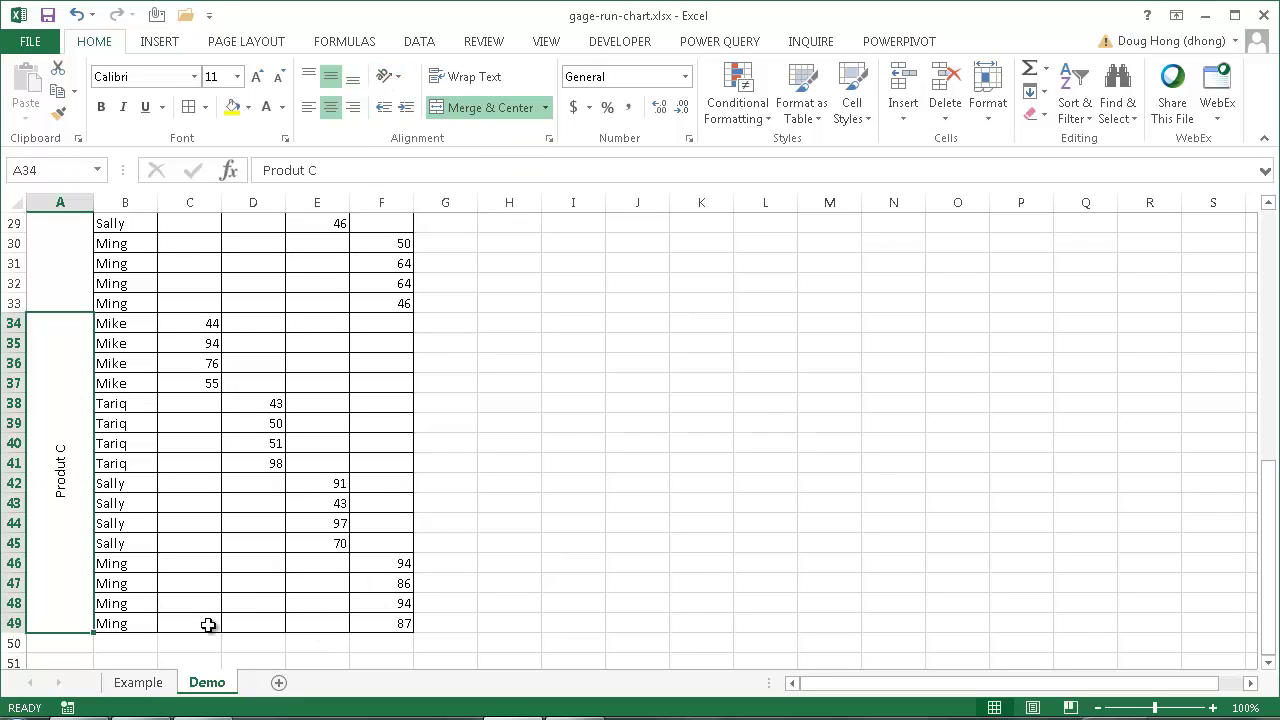
- Add cell borders to the product column, A1:A49
left_click_drag(84, 321, 55, 220)
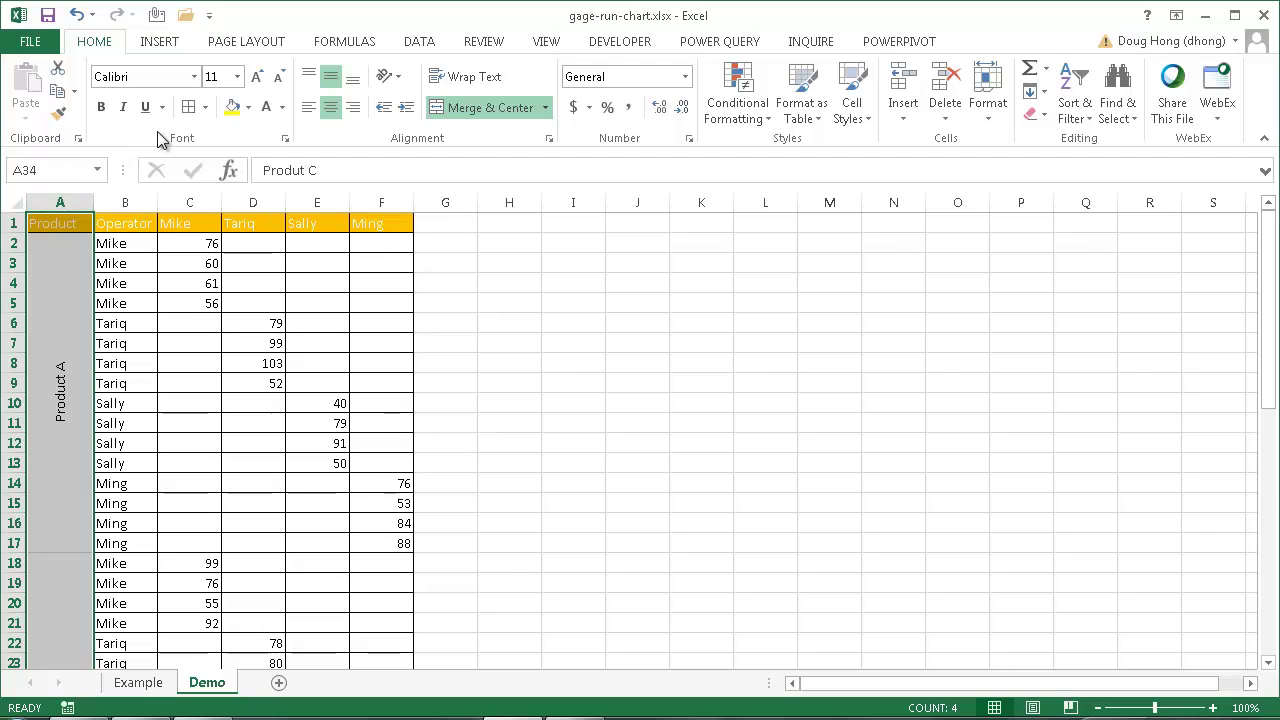
left_click(205, 108)
left_click(221, 277)
scroll(191, 289, "down", 7)
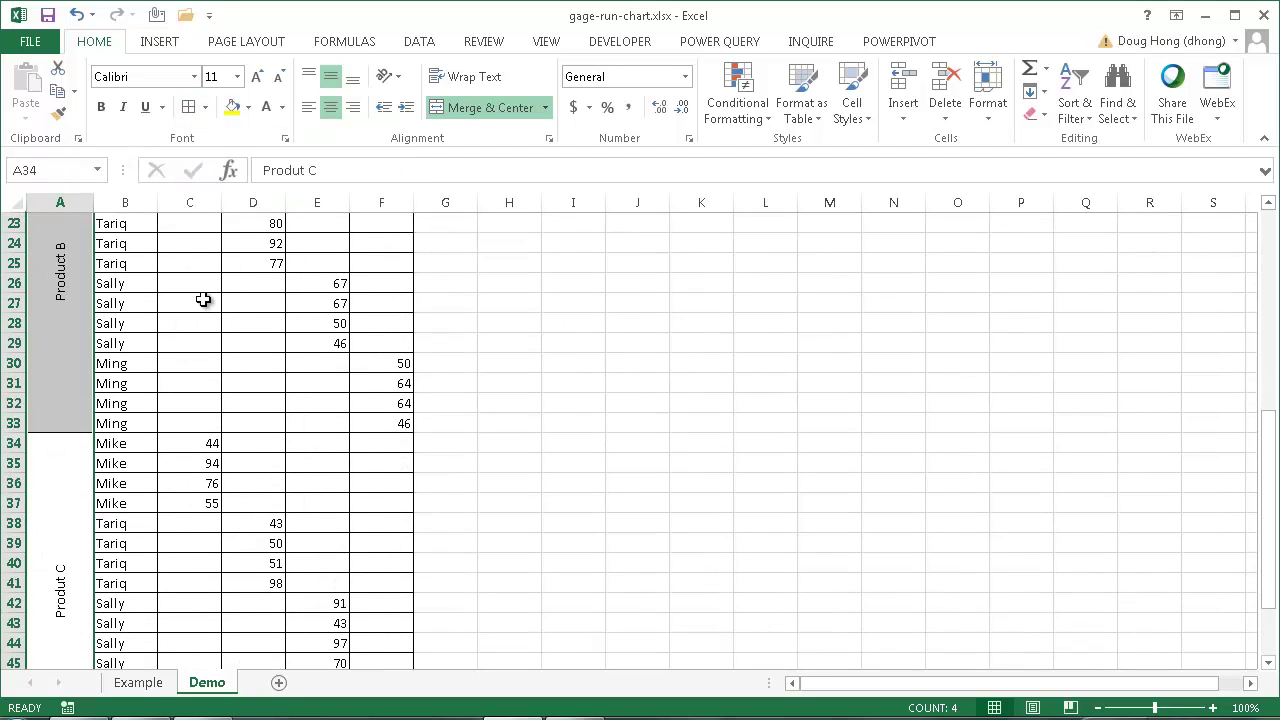
left_click(190, 300)
scroll(662, 375, "up", 7)
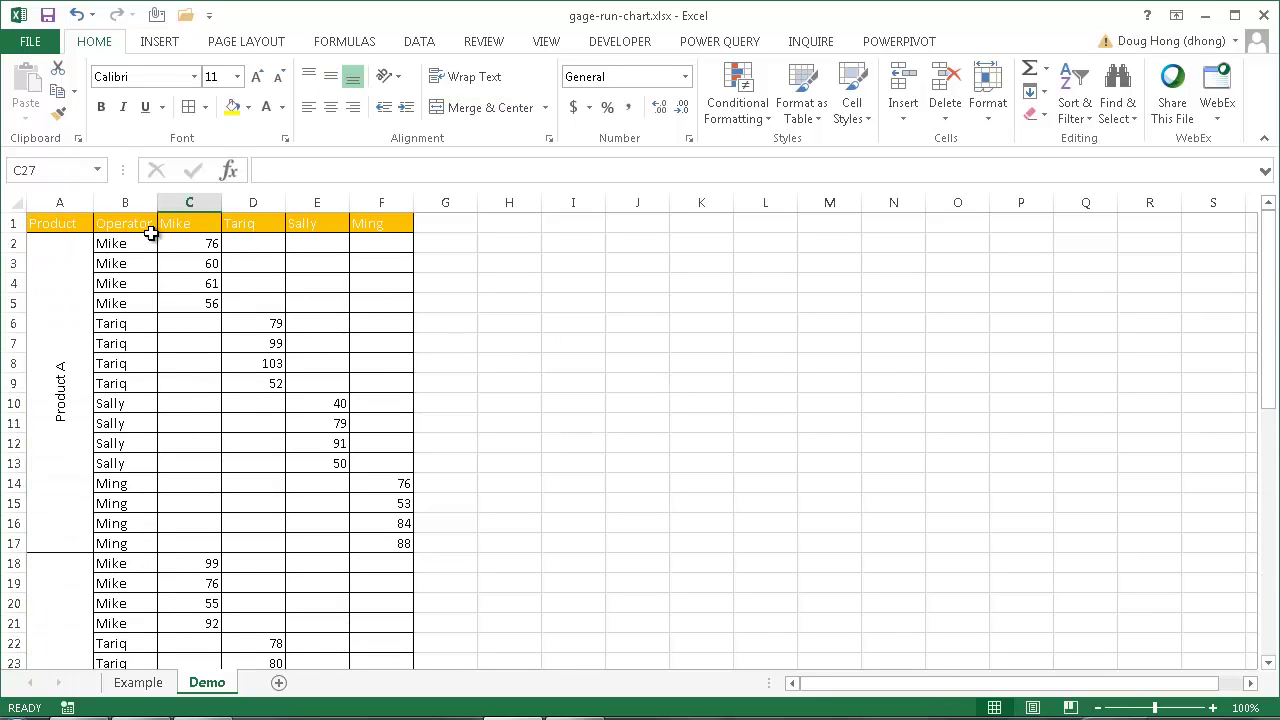
- Insert a 2-D line chart with markers based on the whole measurement table
left_click(117, 243)
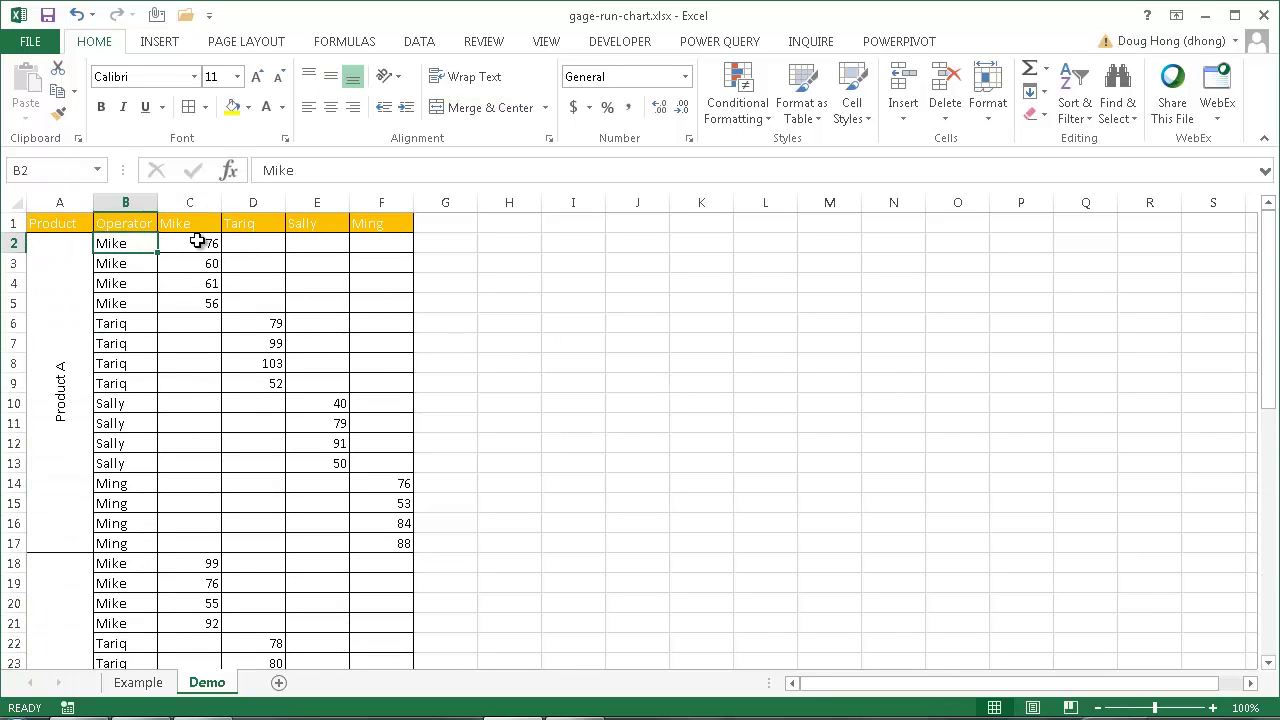
left_click(193, 202)
left_click(335, 343)
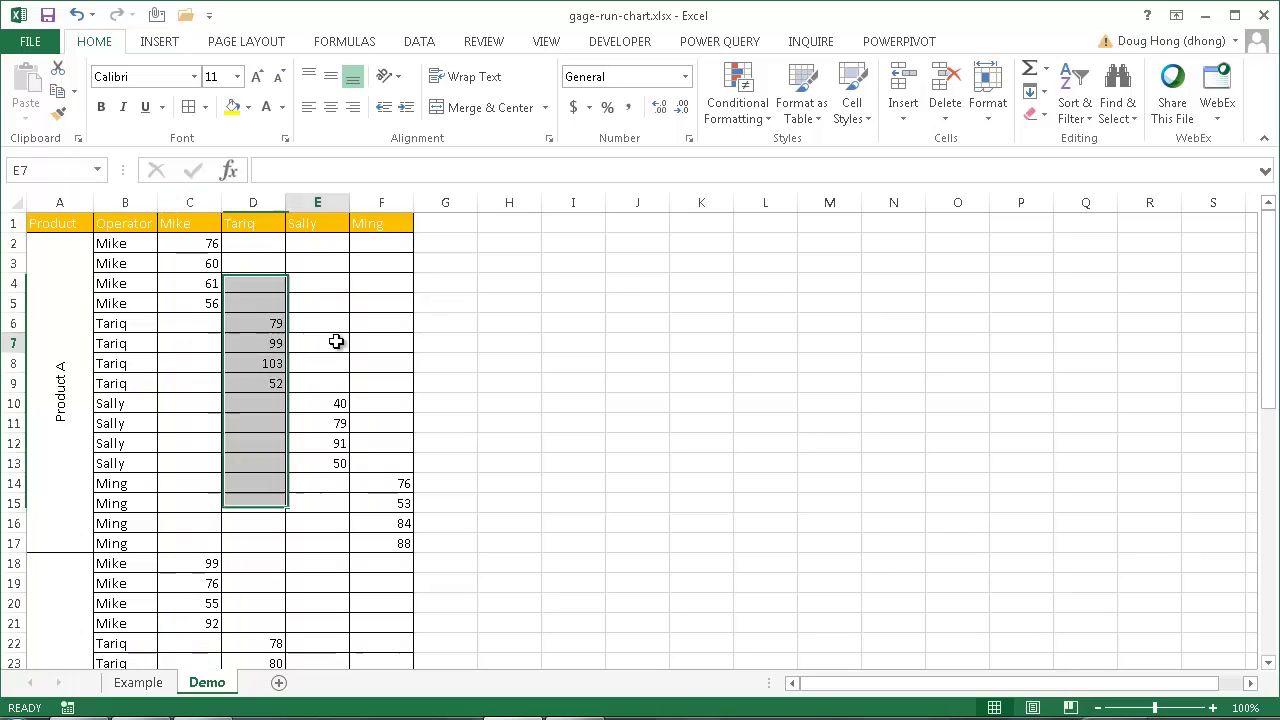
left_click(256, 355)
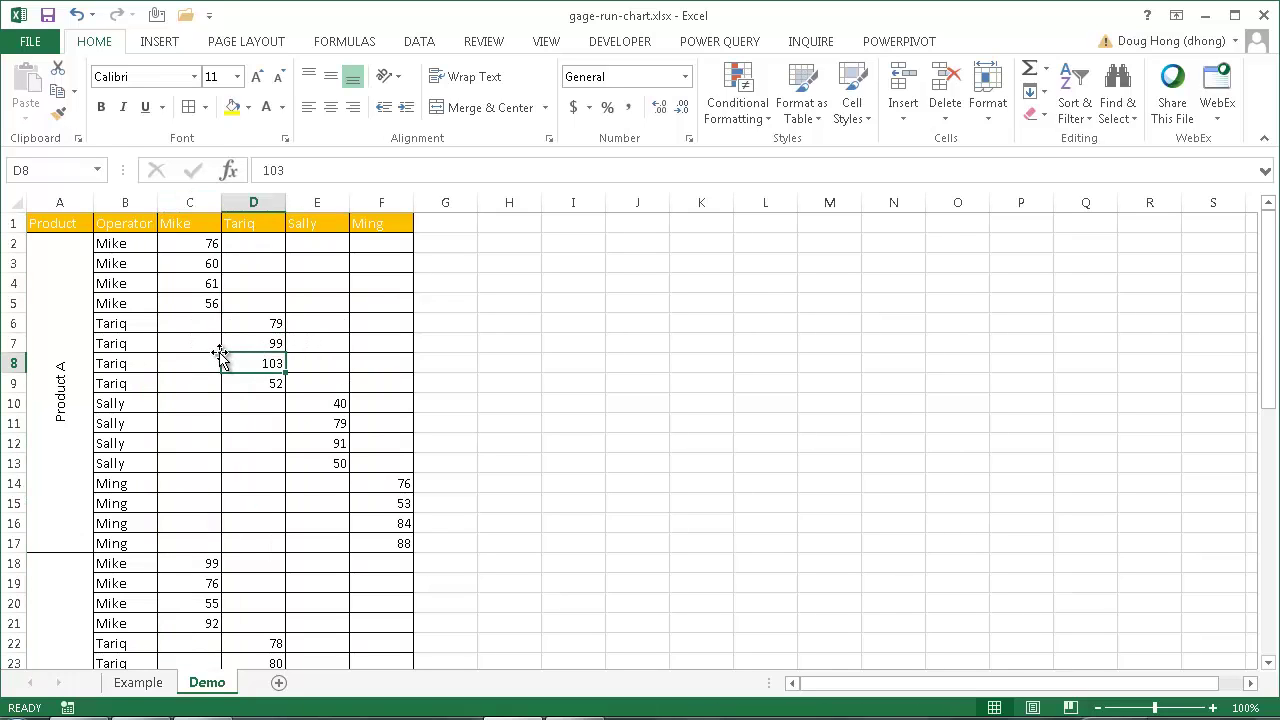
left_click(163, 40)
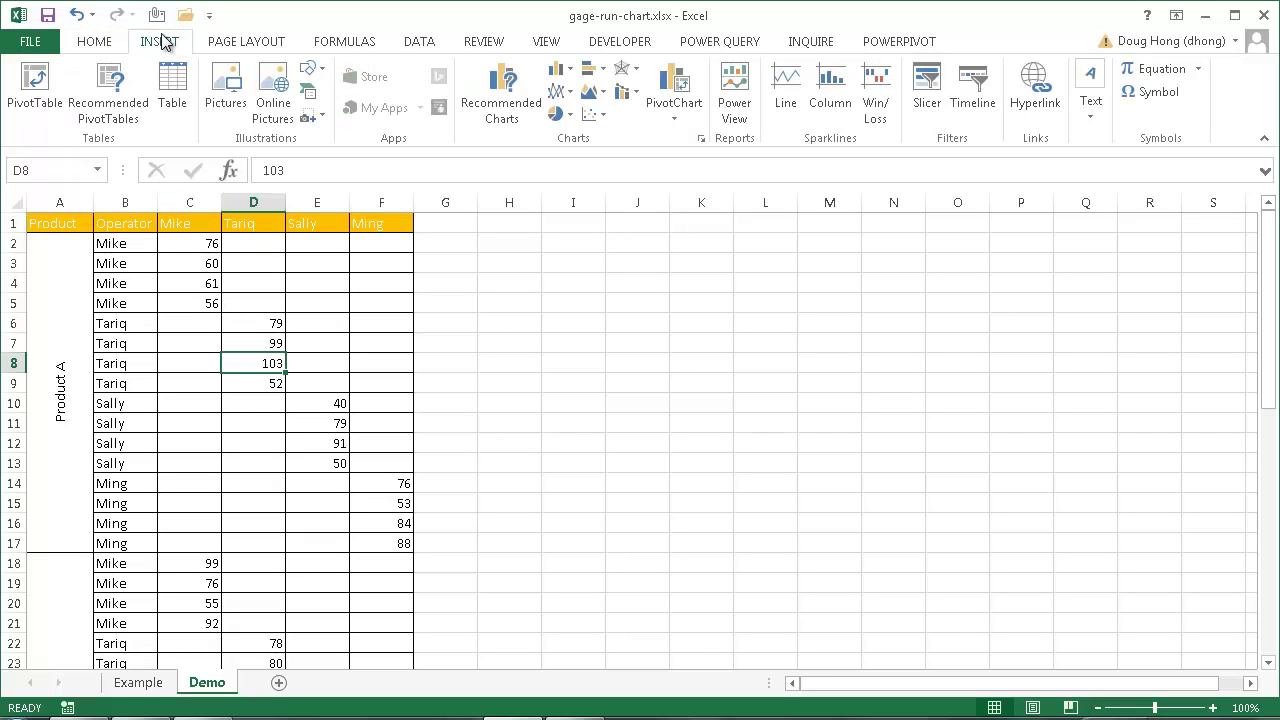
left_click(570, 95)
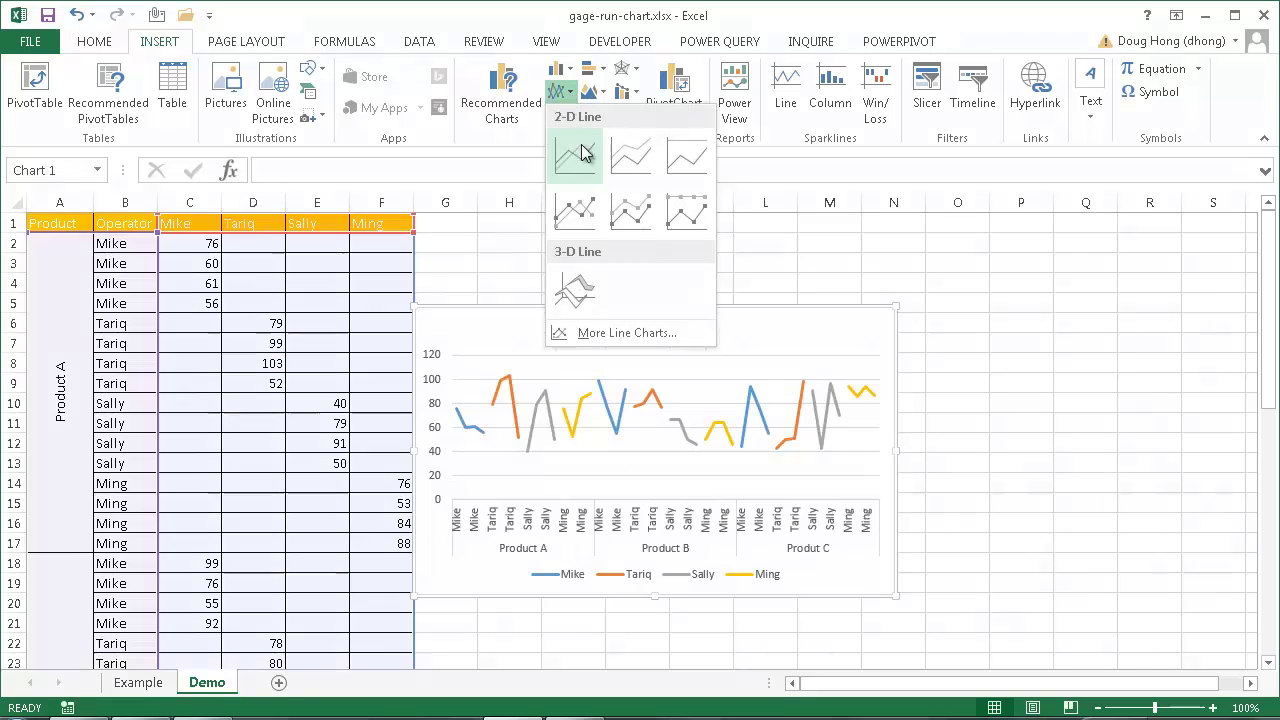
left_click(574, 210)
- Move and enlarge the chart beside the data to span about G3:S22, and delete its horizontal gridlines
left_click_drag(765, 313, 799, 261)
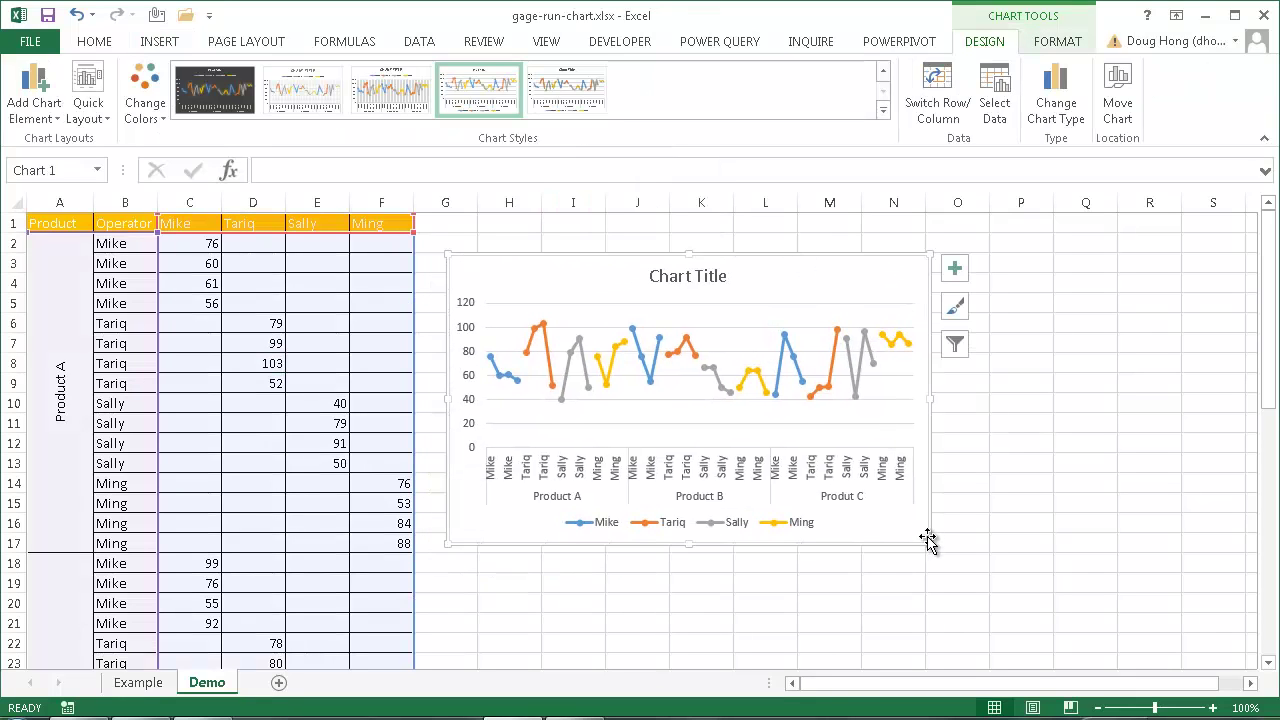
left_click_drag(926, 541, 1233, 645)
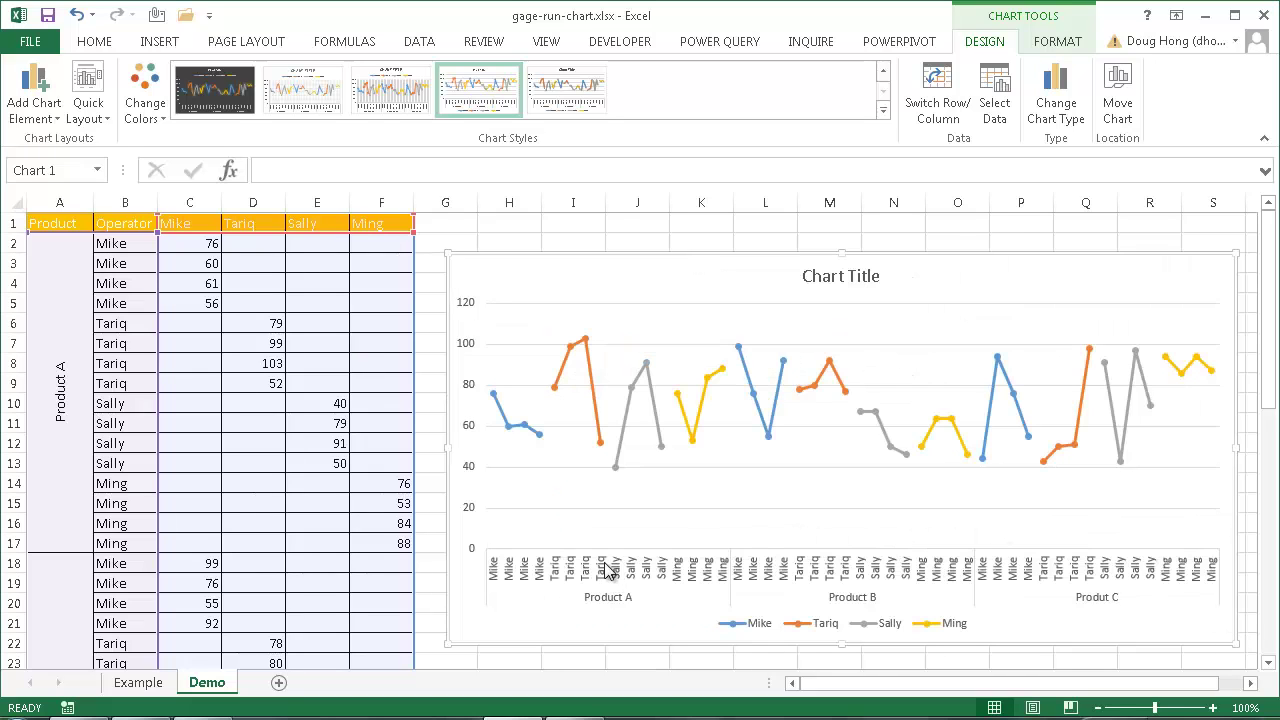
left_click(962, 468)
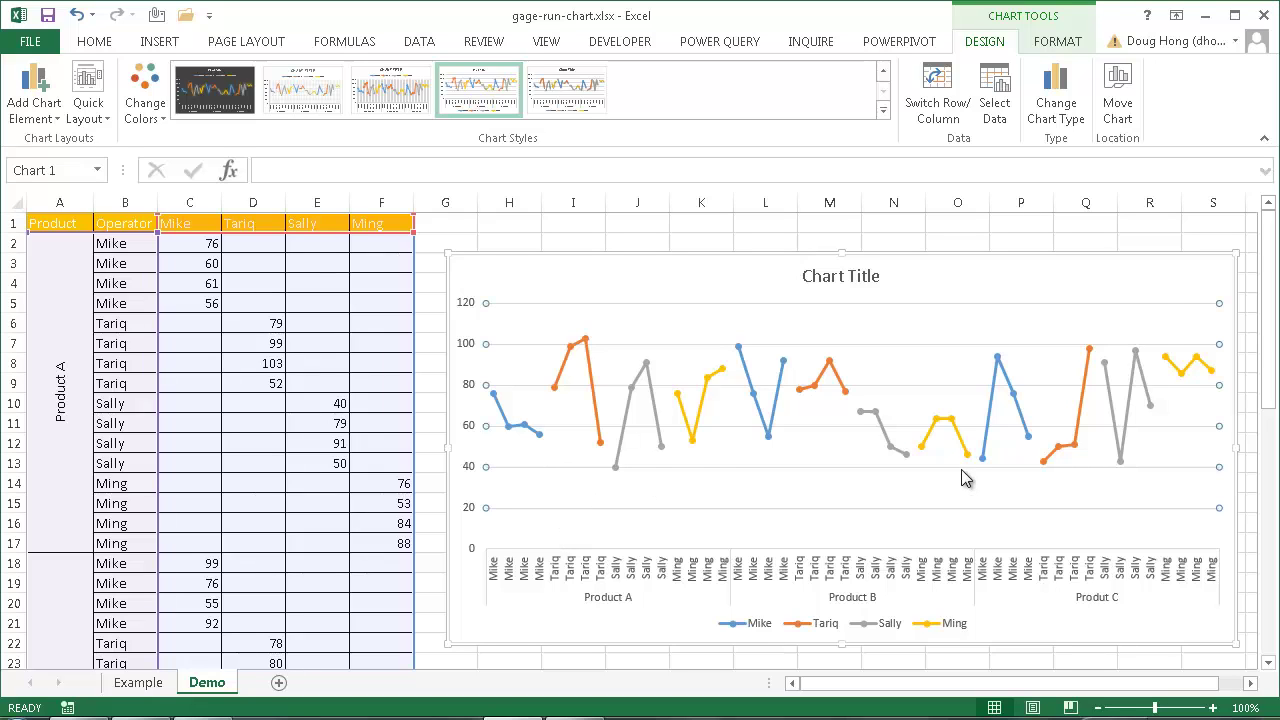
key("Delete")
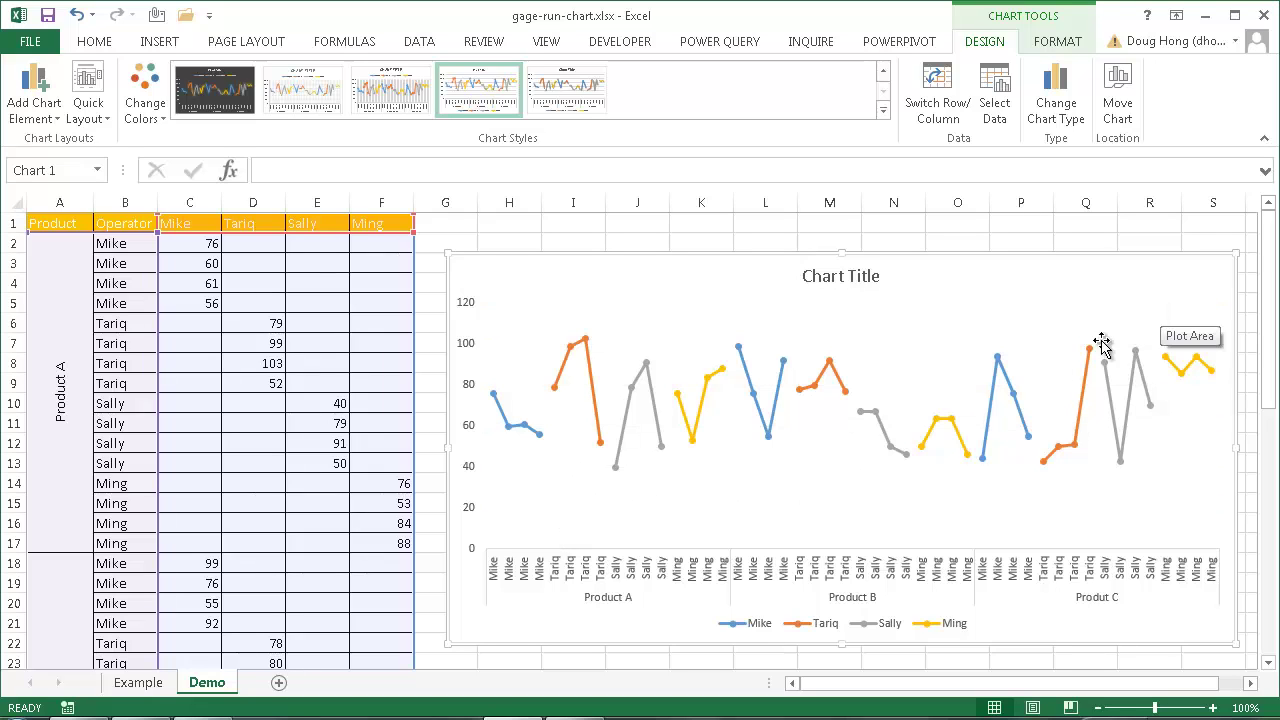
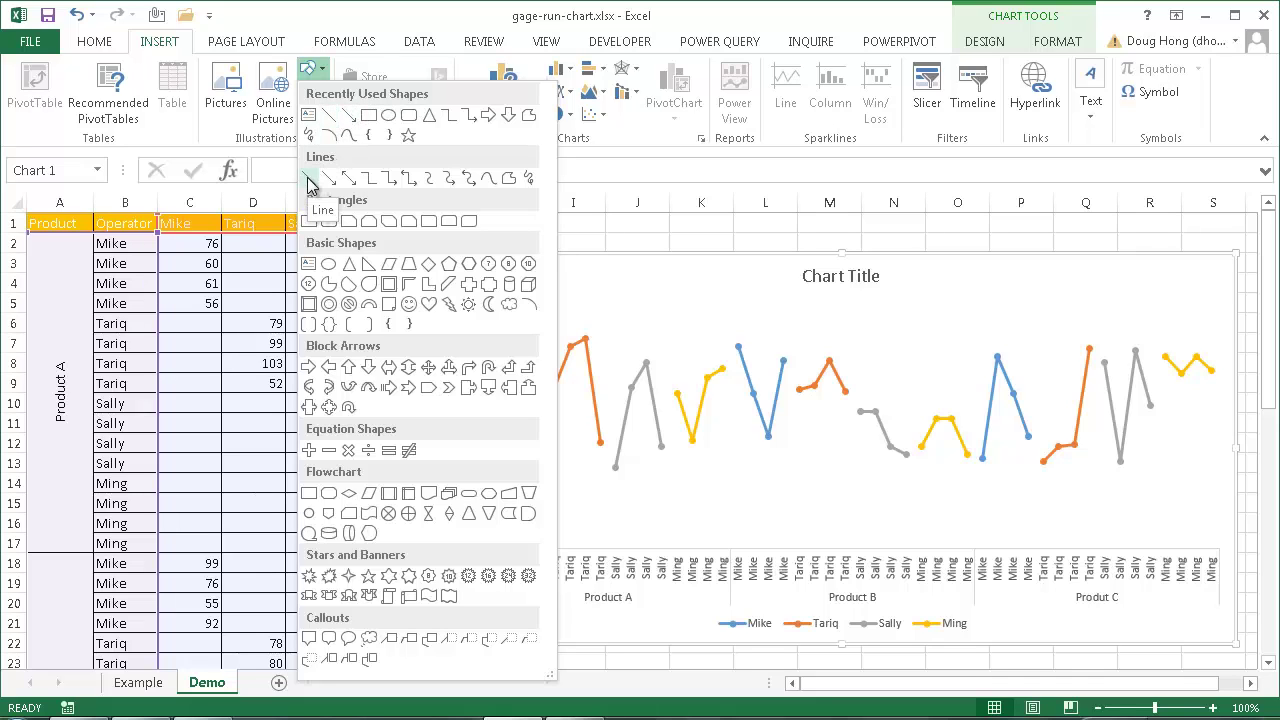
- Draw a vertical line about 2.89" tall in the chart between Product A and Product B, and give it the black line style
left_click(308, 178)
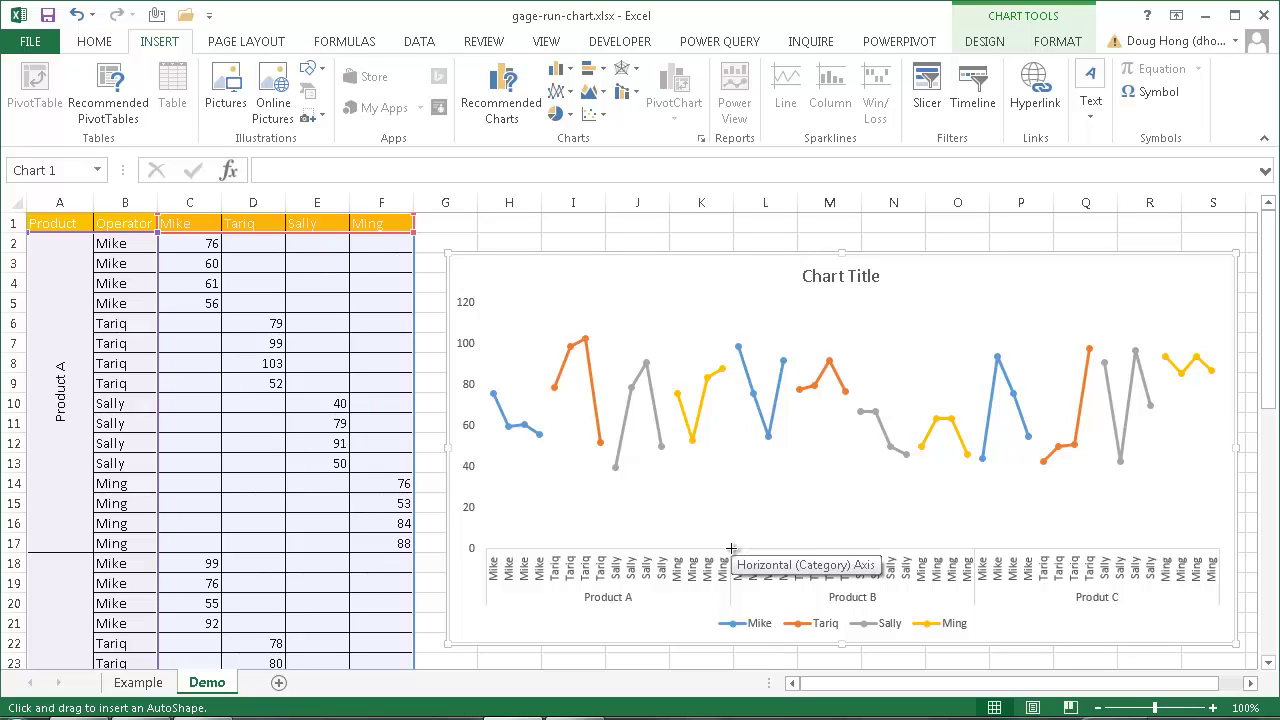
left_click_drag(731, 548, 727, 380)
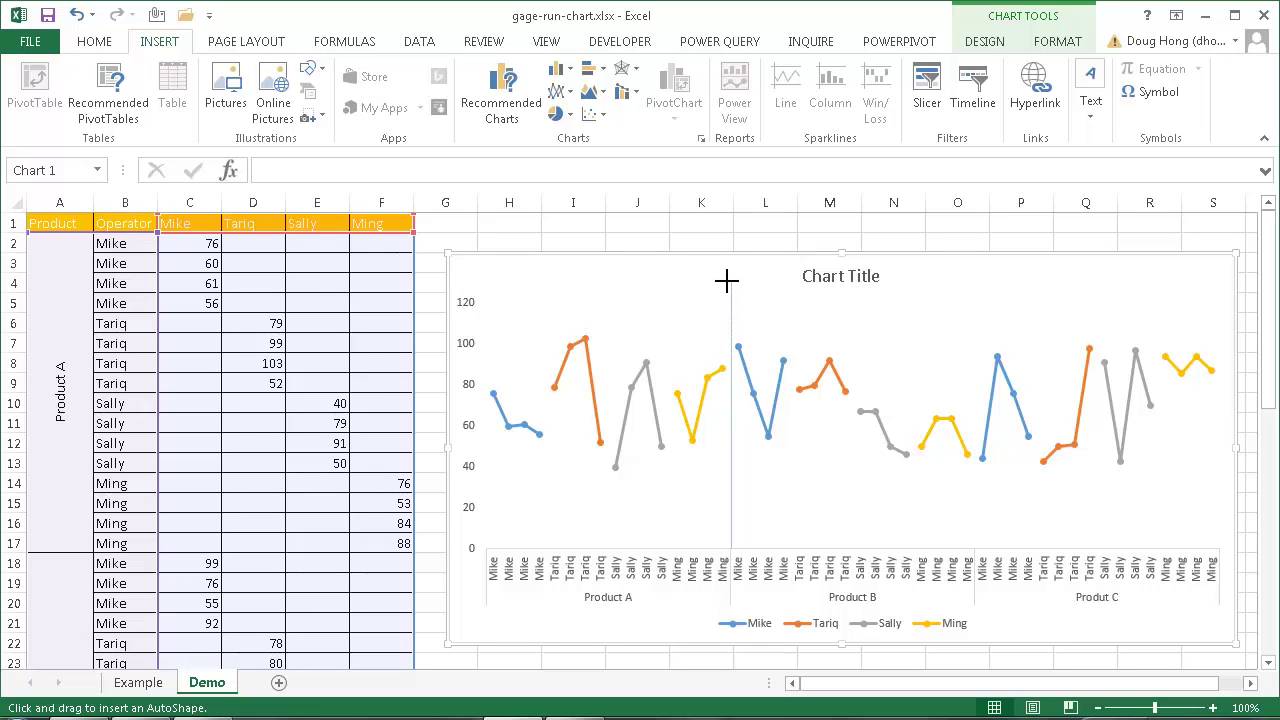
mouse_move(766, 283)
left_mouse_down()
mouse_move(683, 314)
mouse_move(822, 317)
left_mouse_up()
left_click_drag(735, 270, 735, 272)
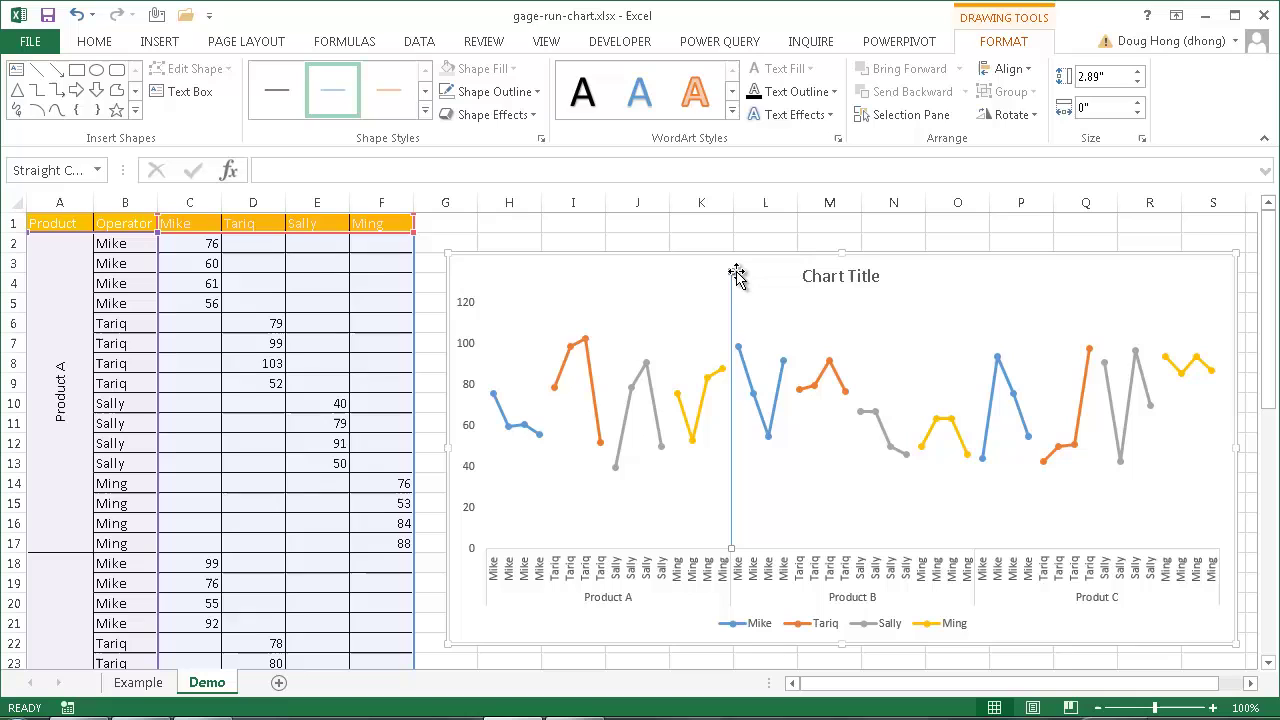
left_click(286, 98)
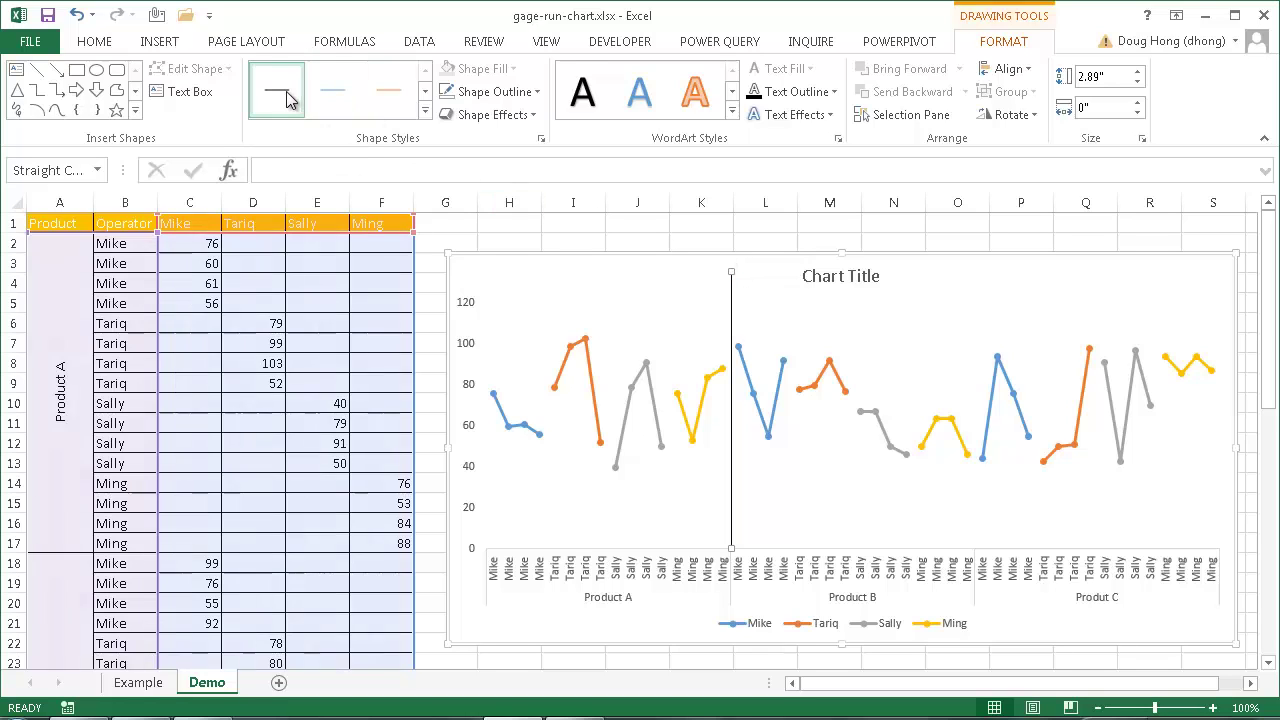
- Nudge the black divider slightly left, and place a duplicate of it between Product B and Product C
left_click(732, 500)
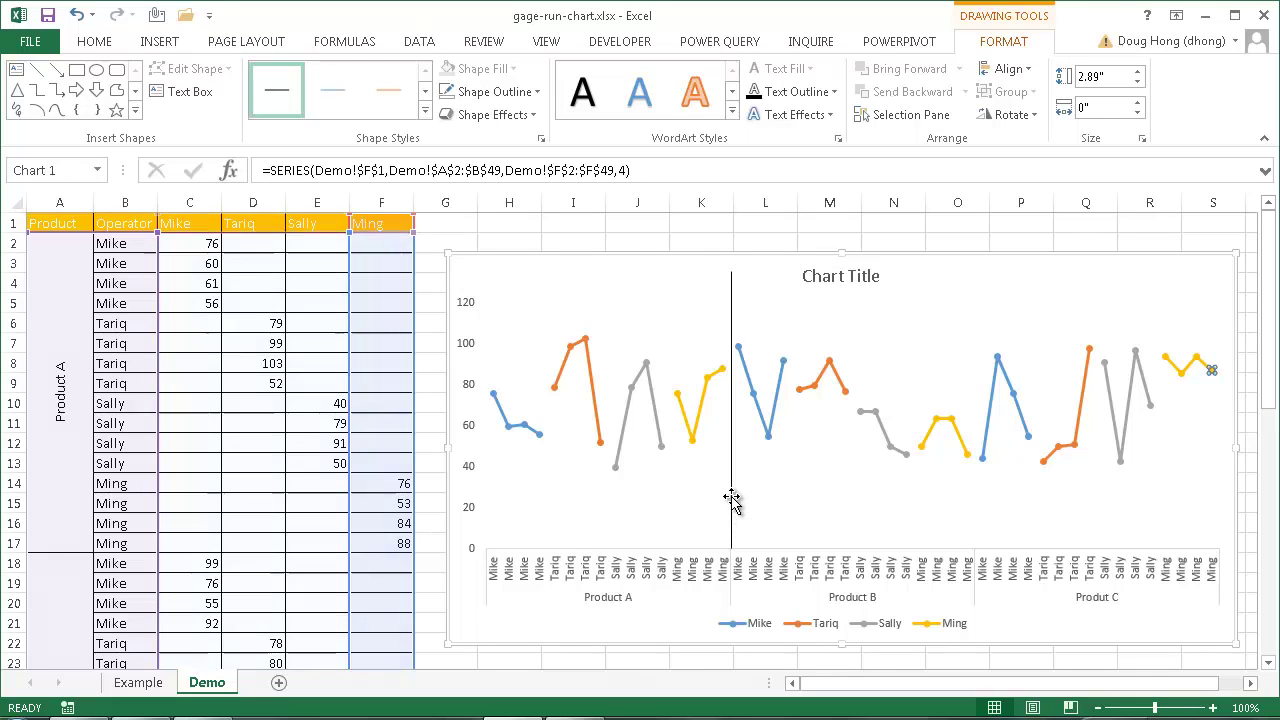
left_click(732, 500)
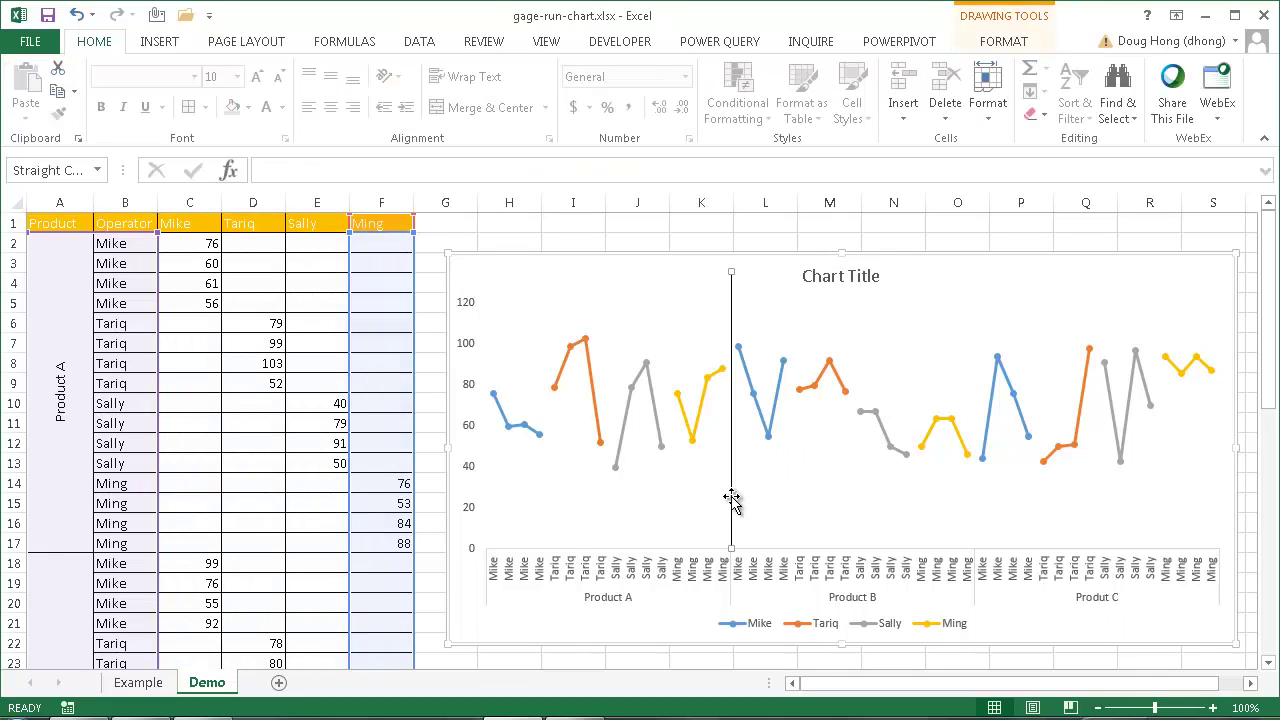
left_click(732, 500)
left_click(732, 500)
left_click_drag(732, 497, 731, 498)
left_click(159, 41)
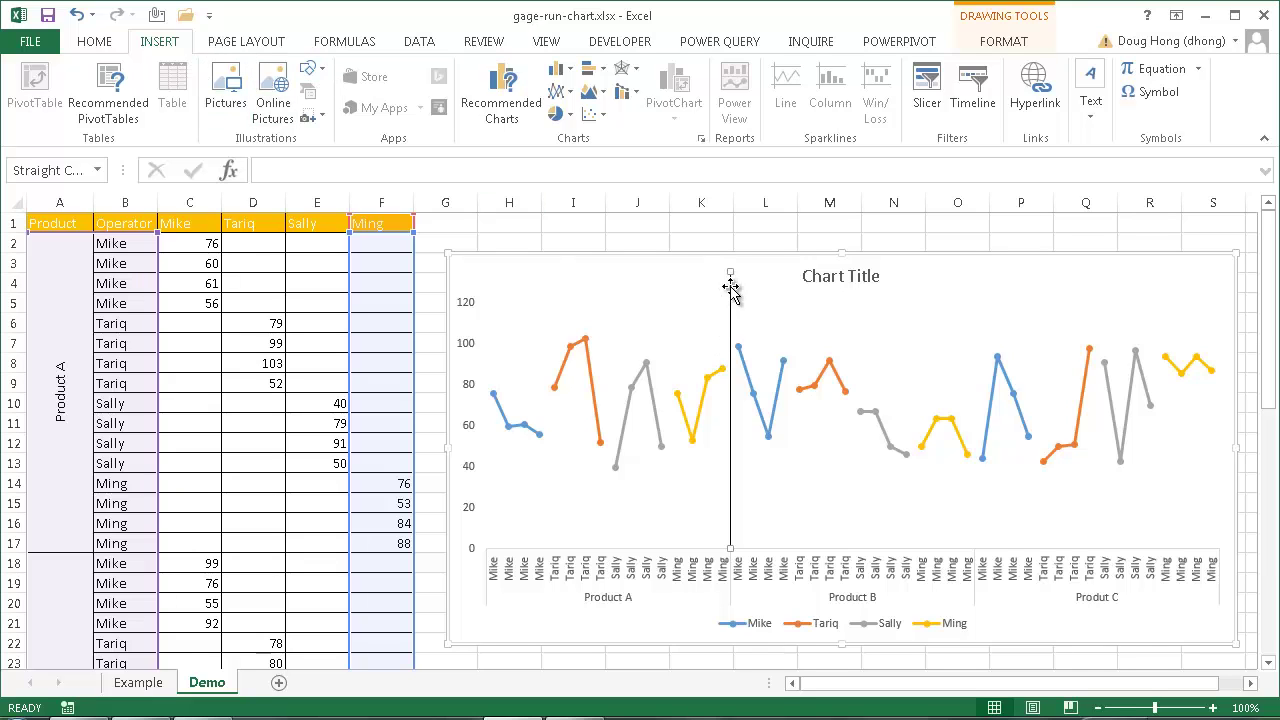
key("ctrl+d")
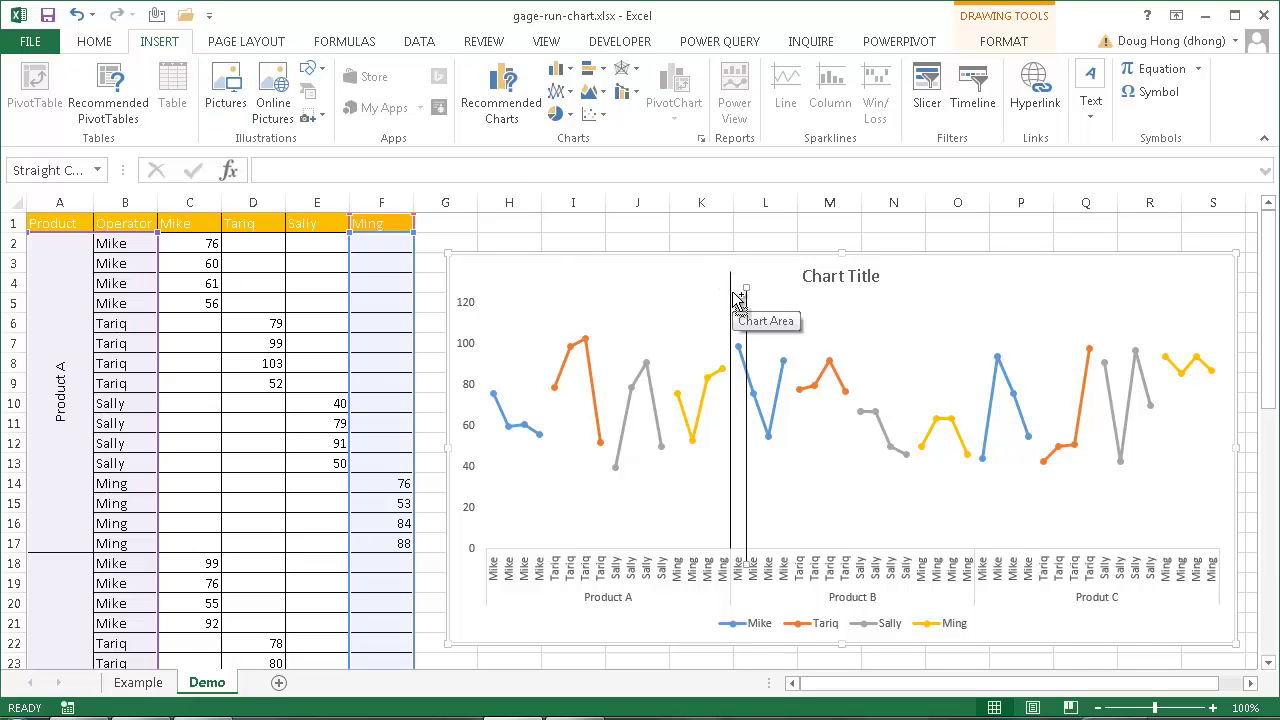
left_click_drag(749, 400, 974, 384)
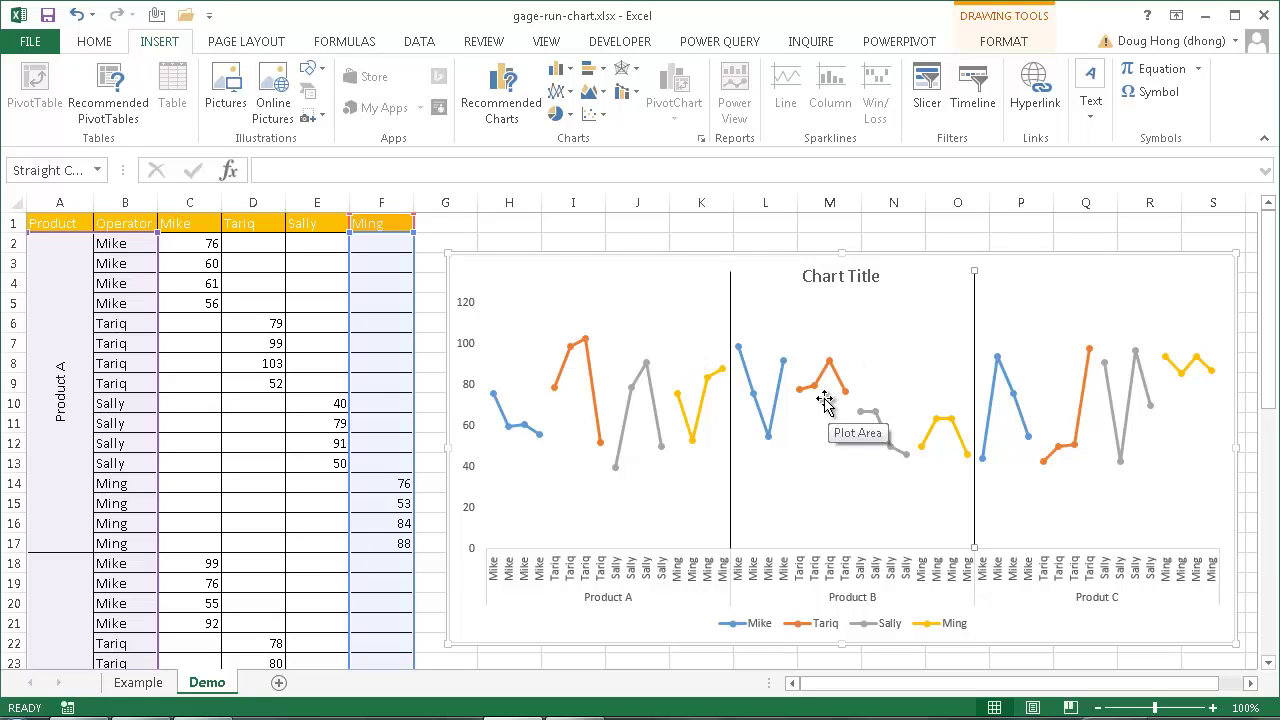
left_click(520, 576)
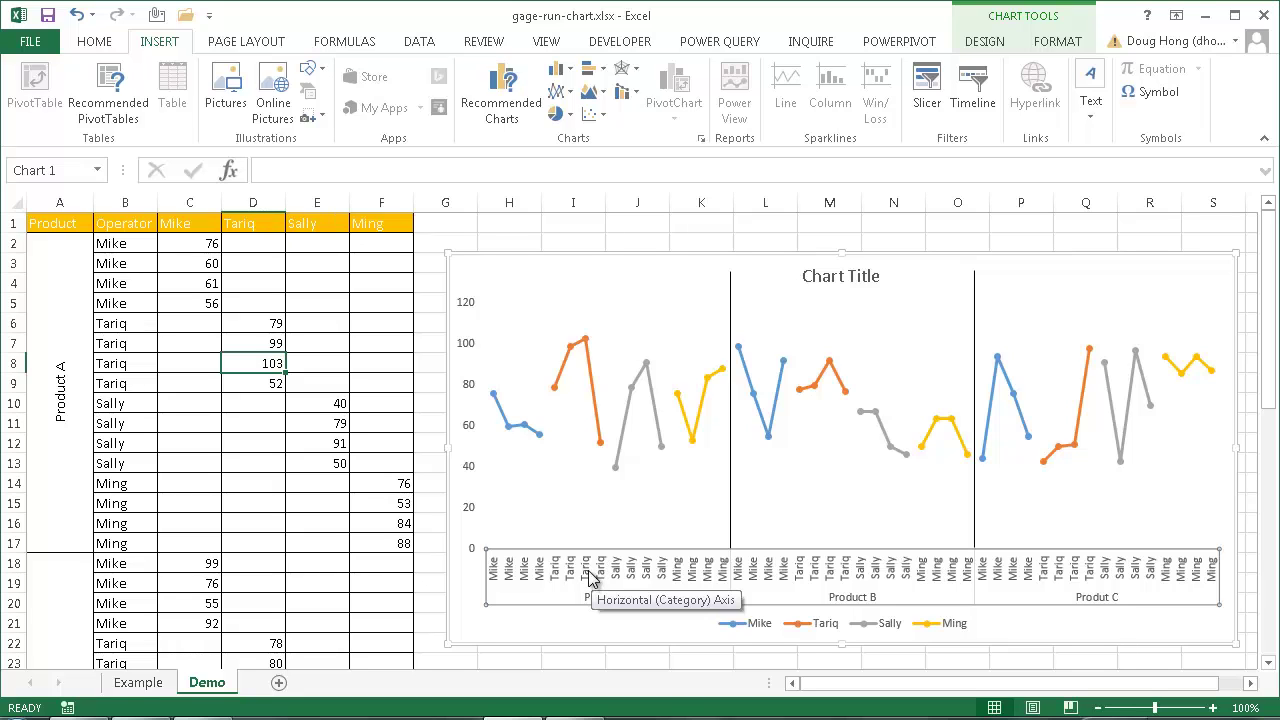
key("Delete")
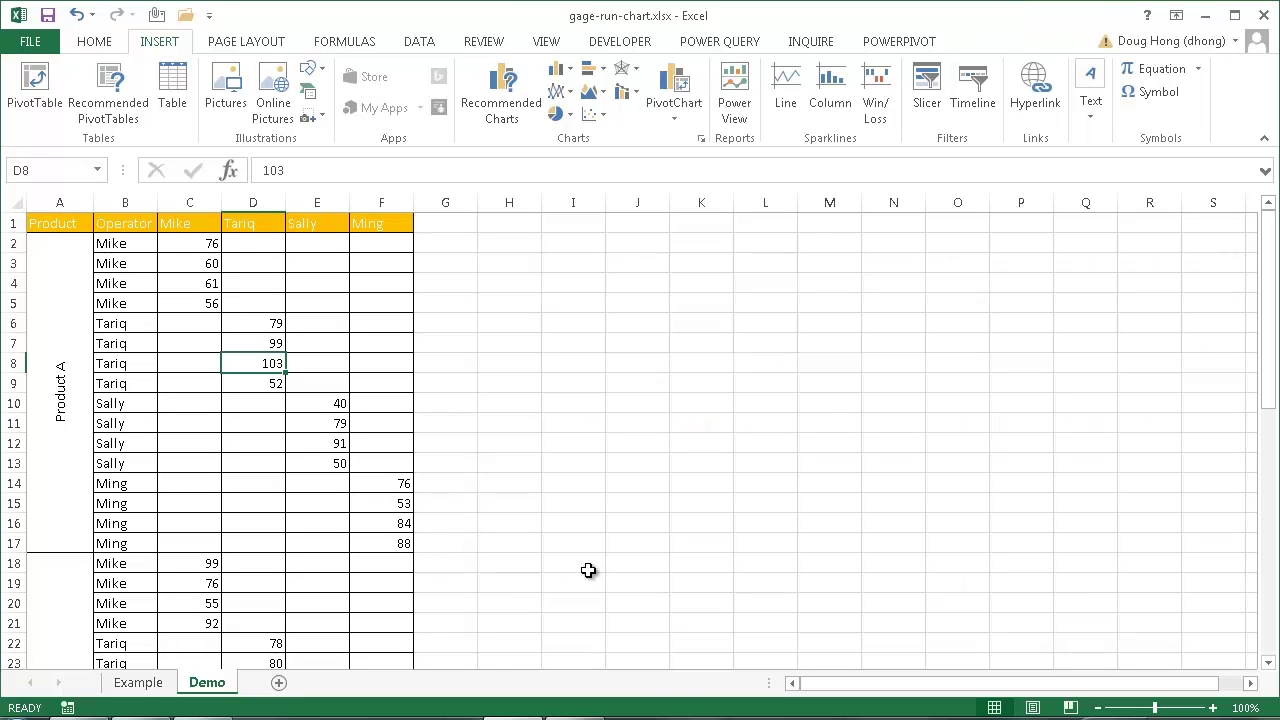
key("ctrl+z")
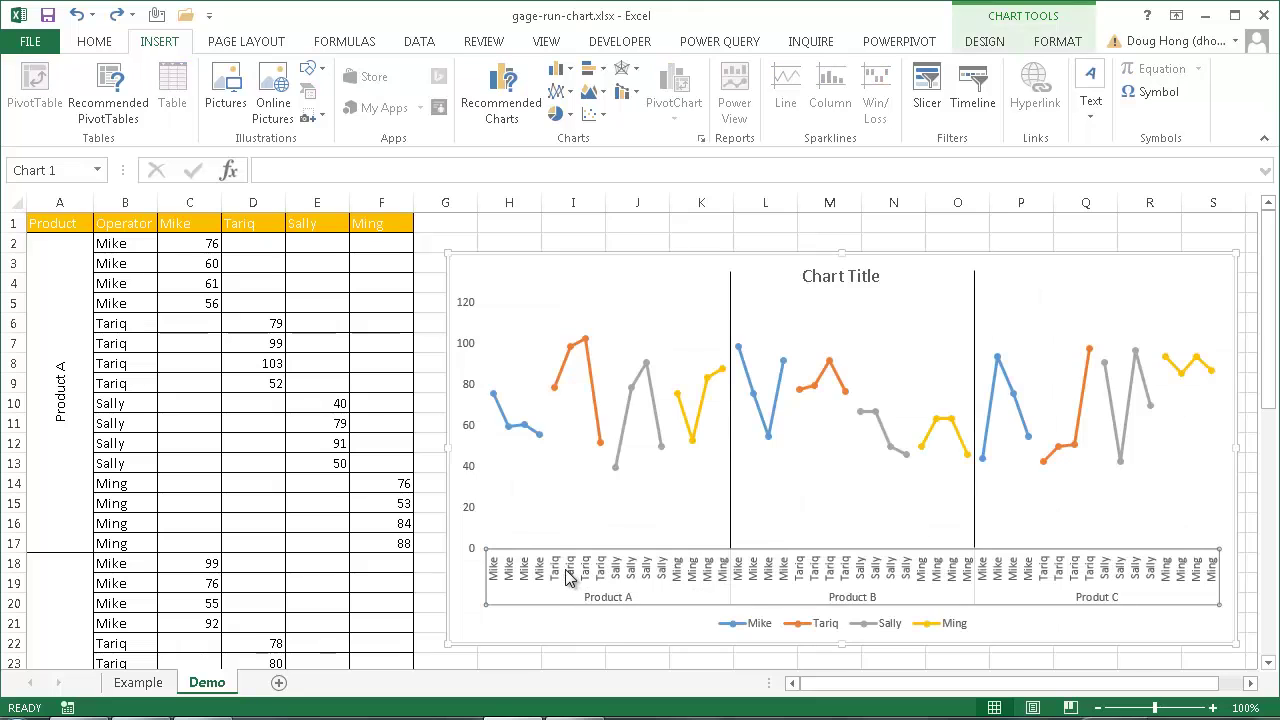
- Delete the horizontal category axis with the operator and product labels from the line chart
right_click(529, 571)
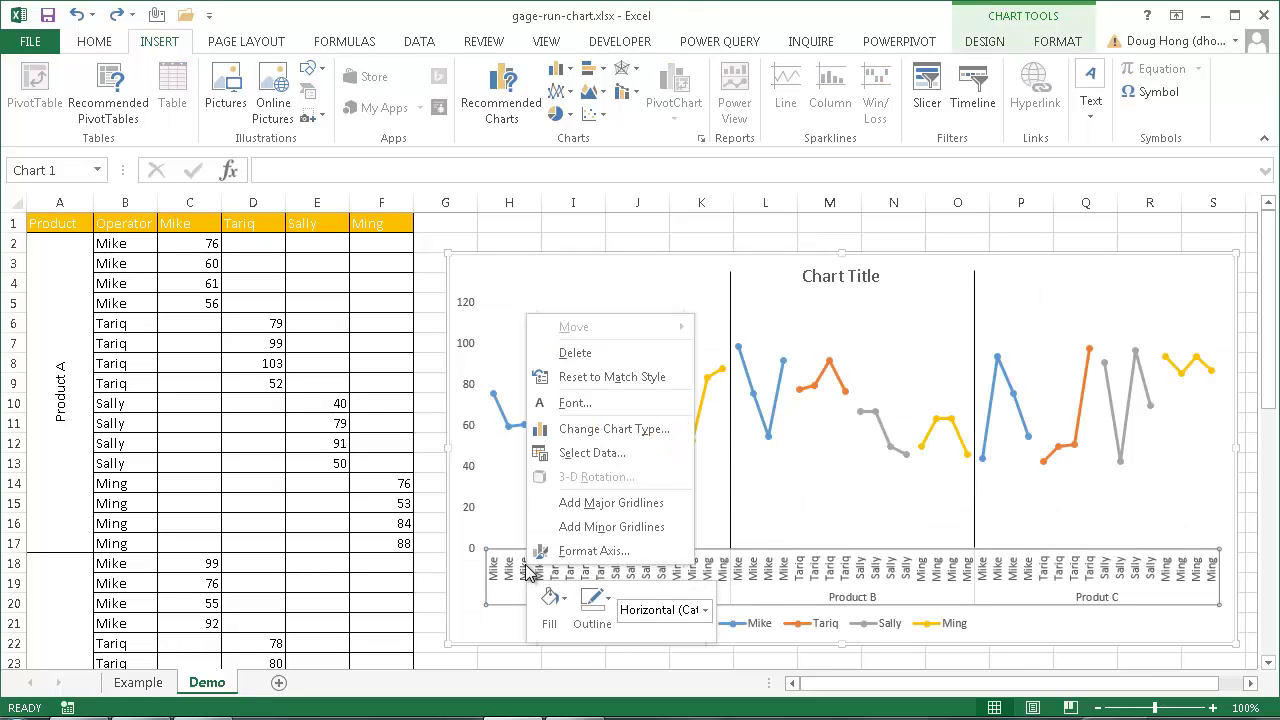
left_click(562, 353)
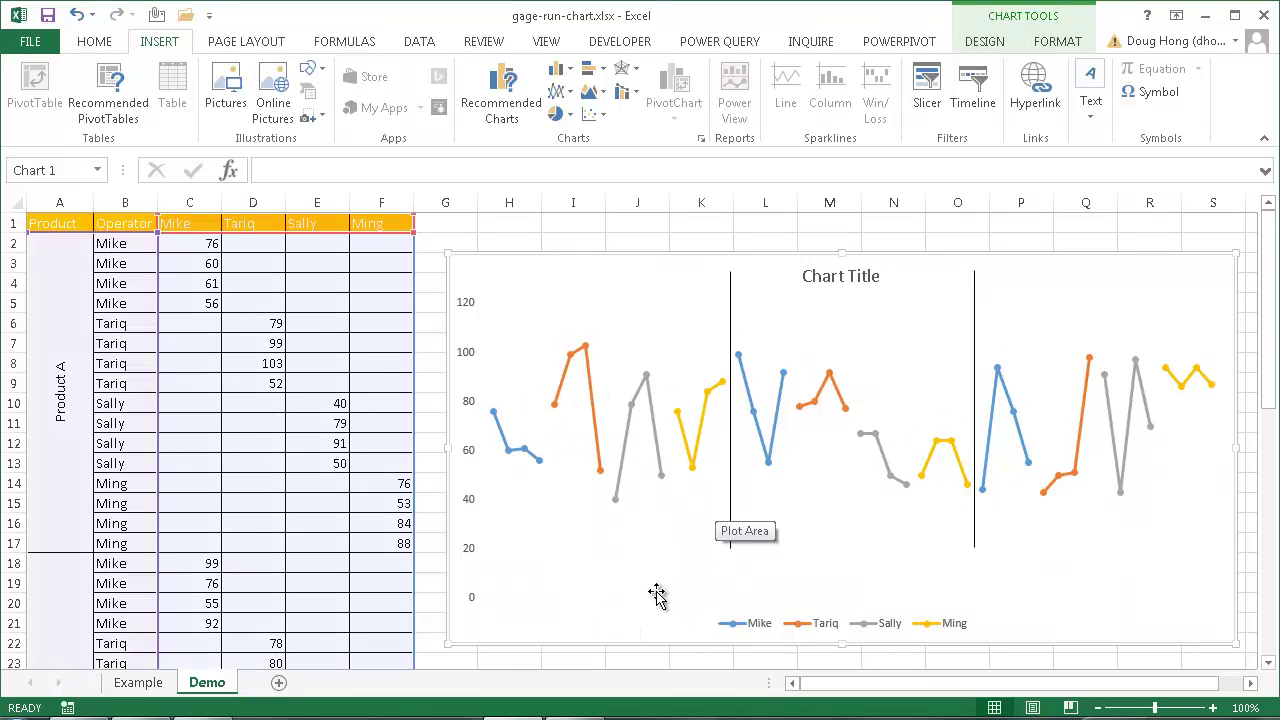
left_click(600, 562)
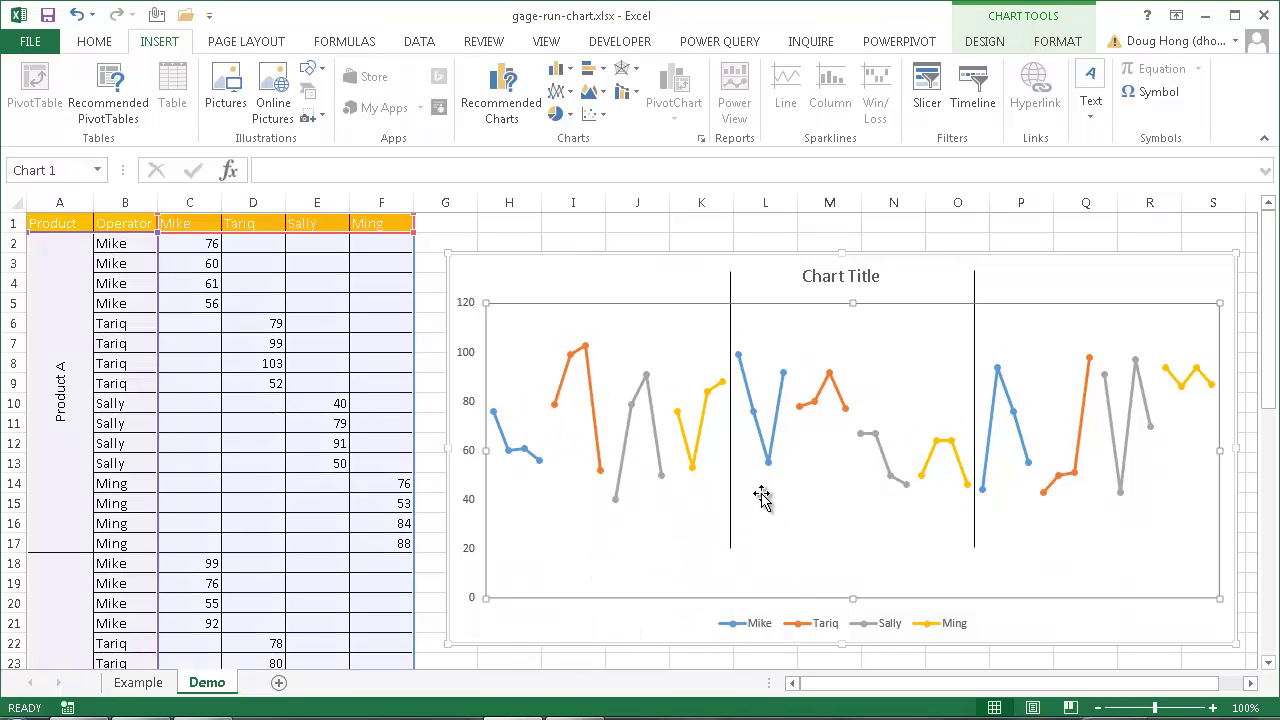
- Select both black vertical dividers together and move them down so they fit within the chart's enlarged plot area
left_click(732, 450)
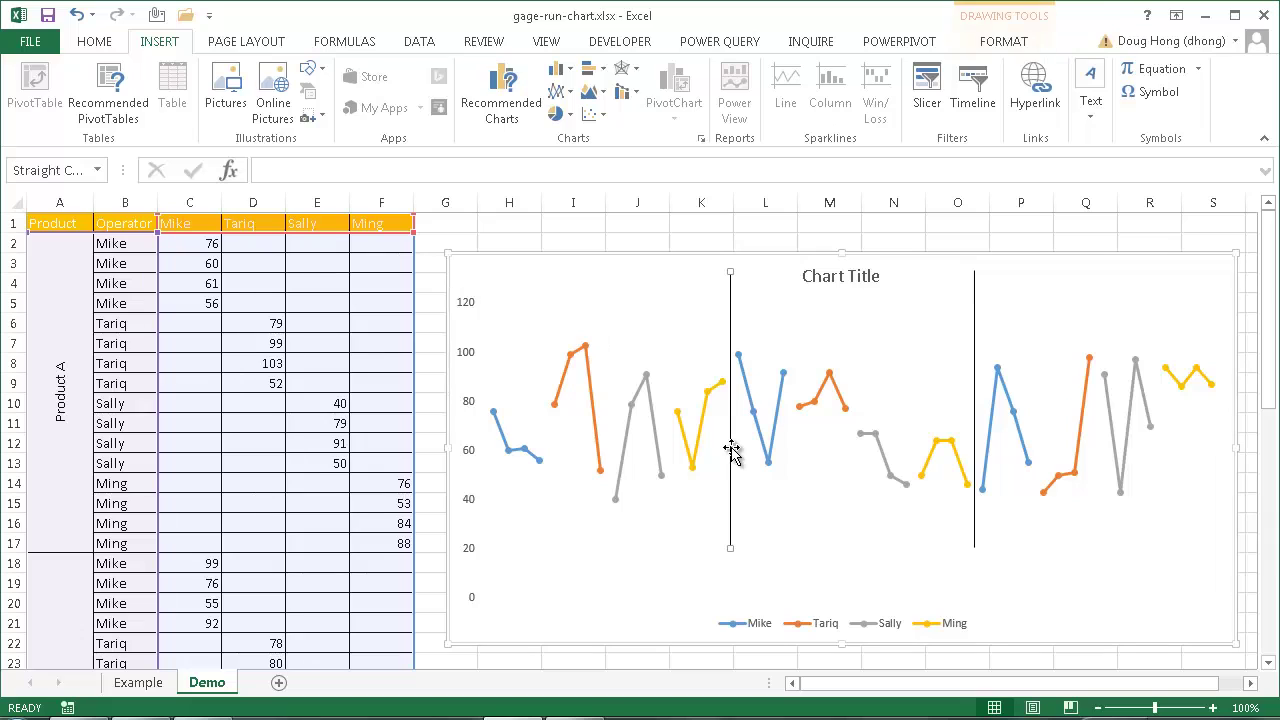
left_click(974, 414)
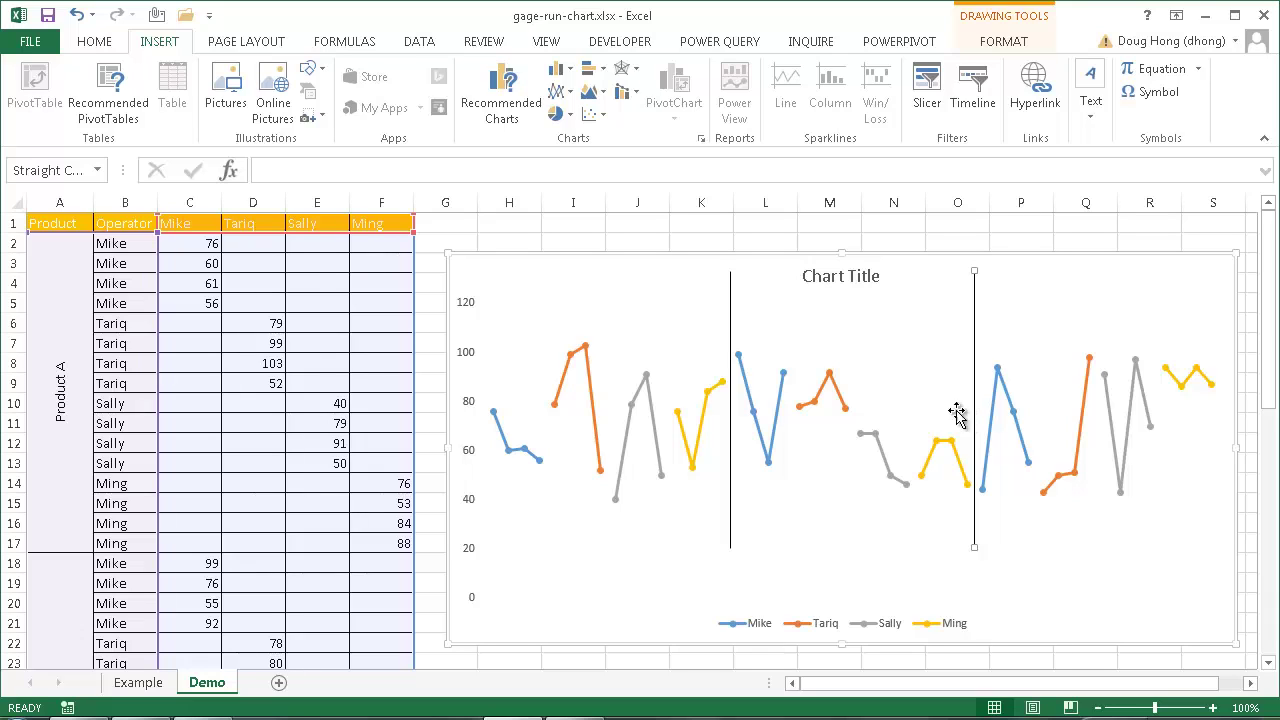
left_click(731, 352, "shift")
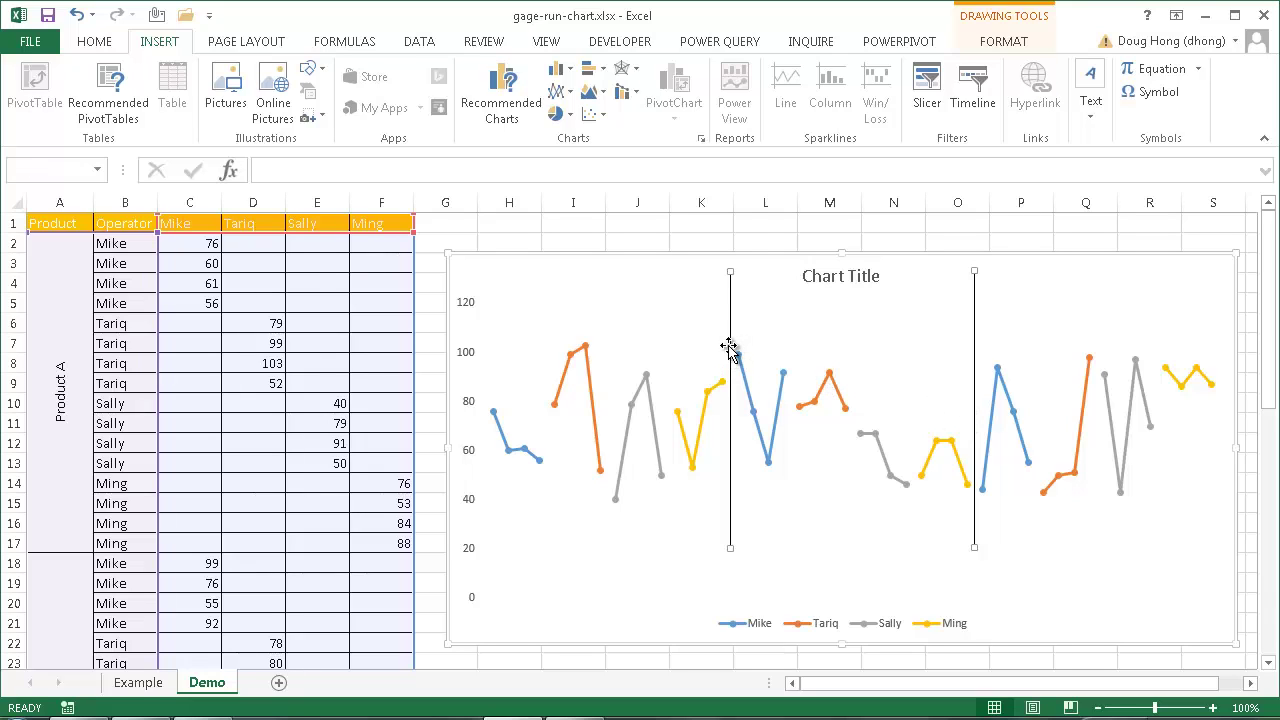
left_click_drag(728, 350, 729, 387)
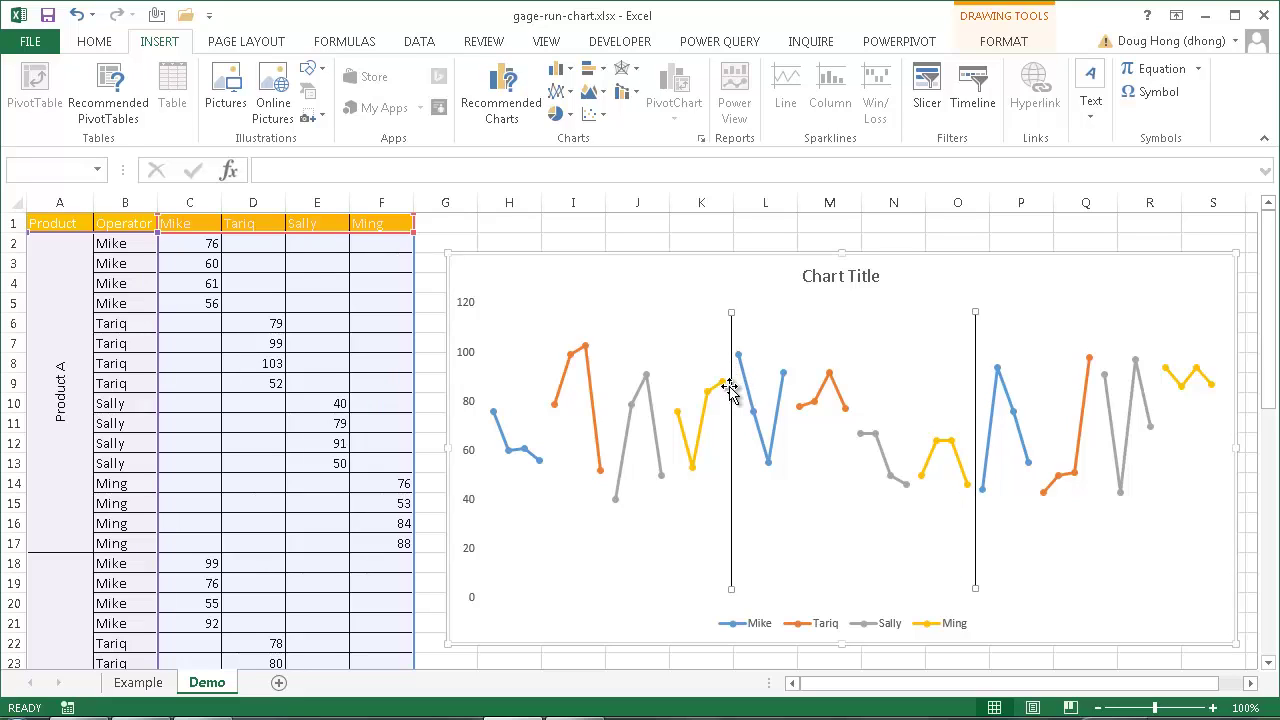
left_click(810, 550)
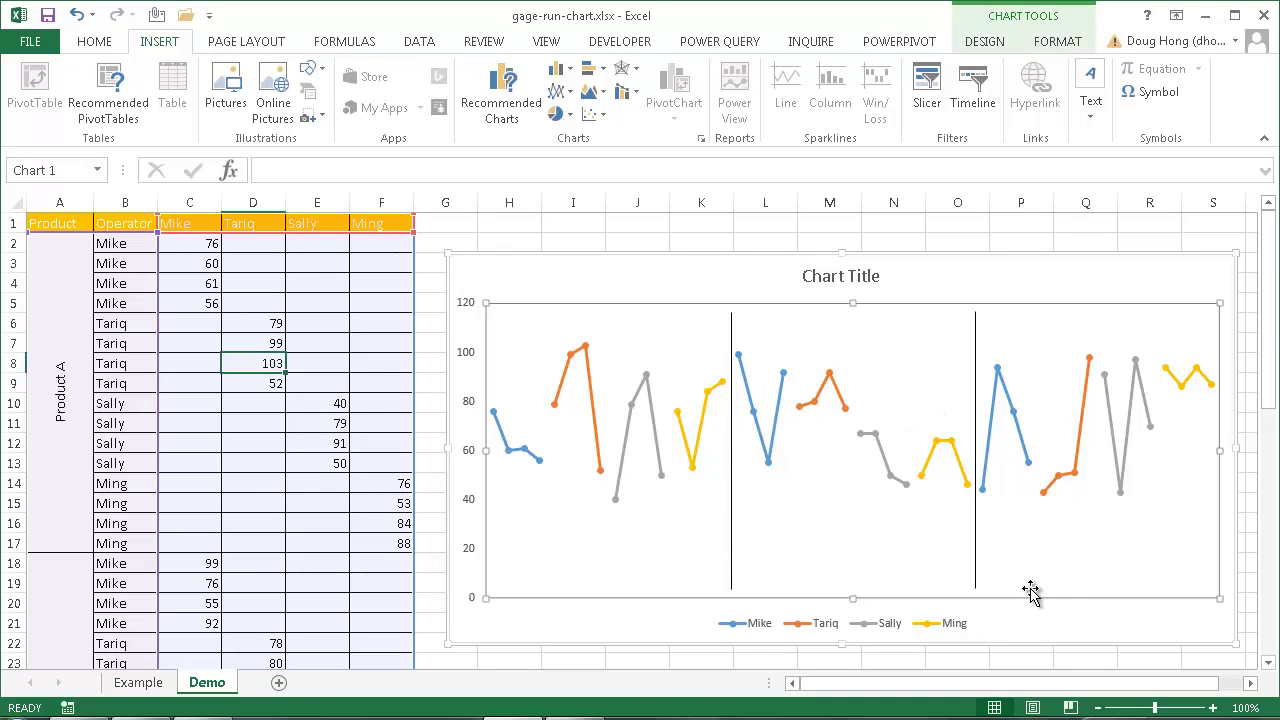
left_click(1075, 615)
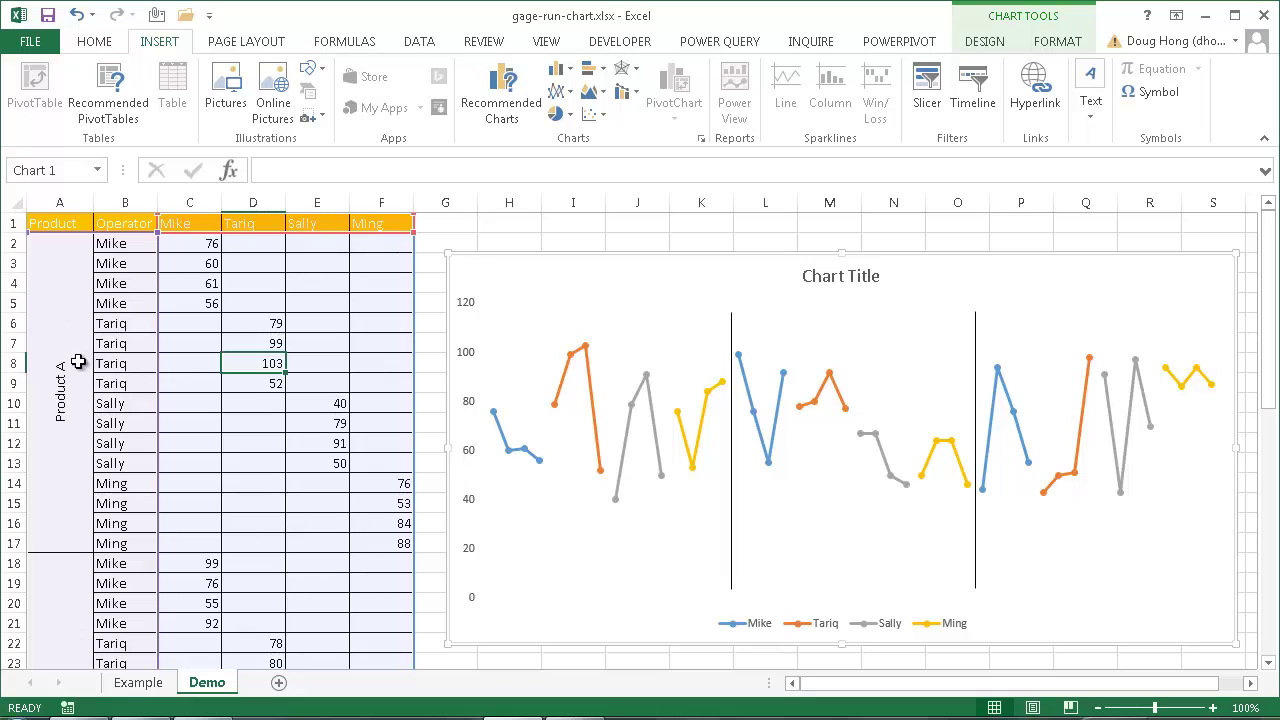
- Insert a text box beneath the first group of lines in the chart and link it to cell A2 with =Demo!$A$2
left_click(505, 525)
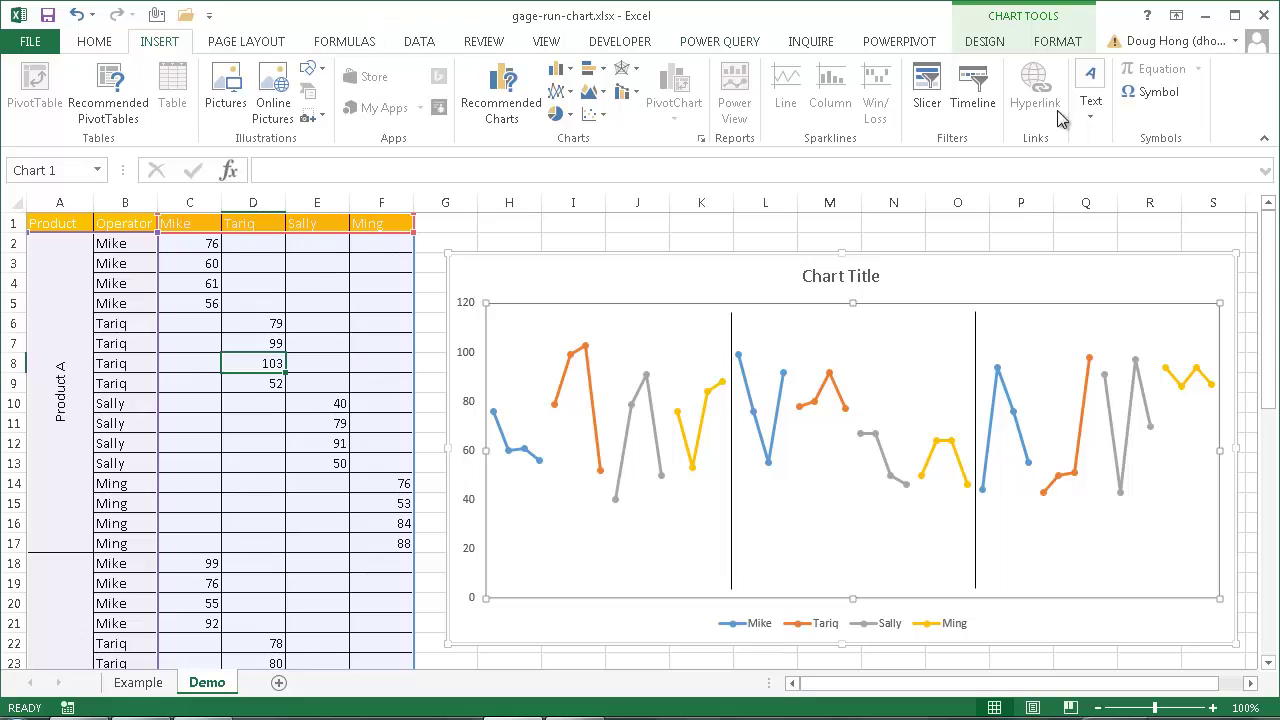
left_click(1090, 105)
left_click(1093, 170)
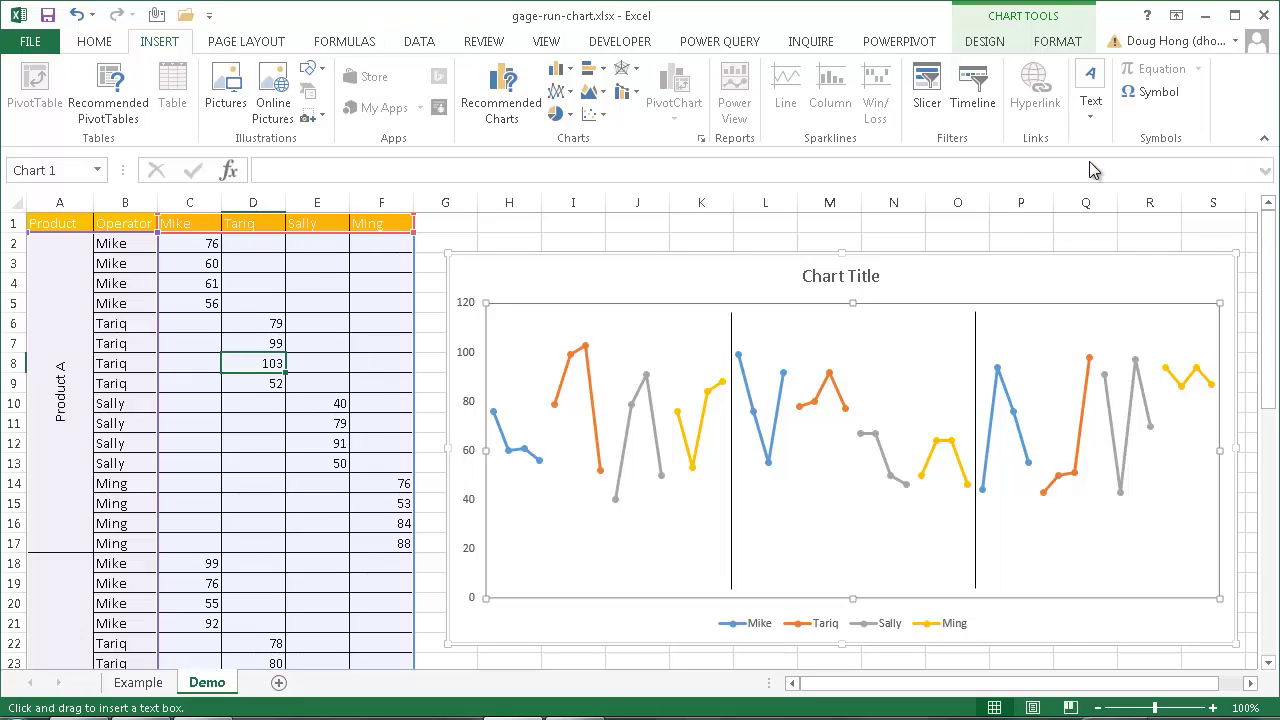
left_click_drag(563, 537, 666, 562)
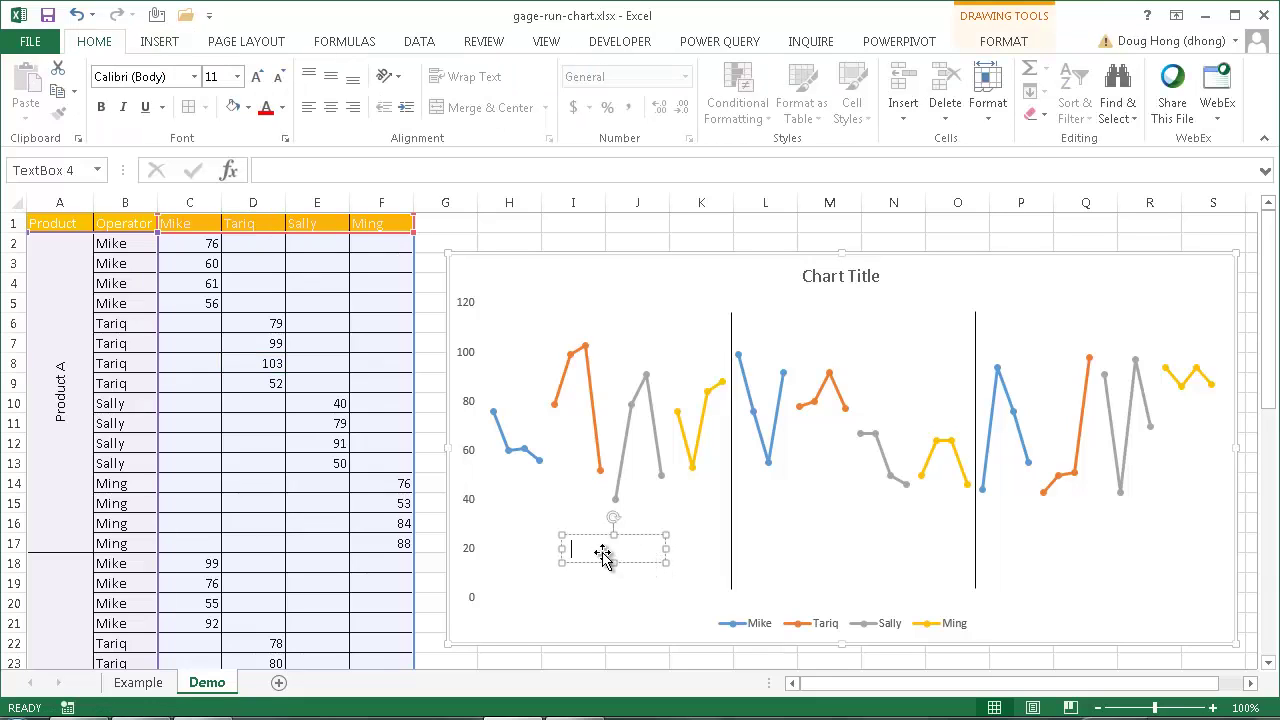
left_click(282, 170)
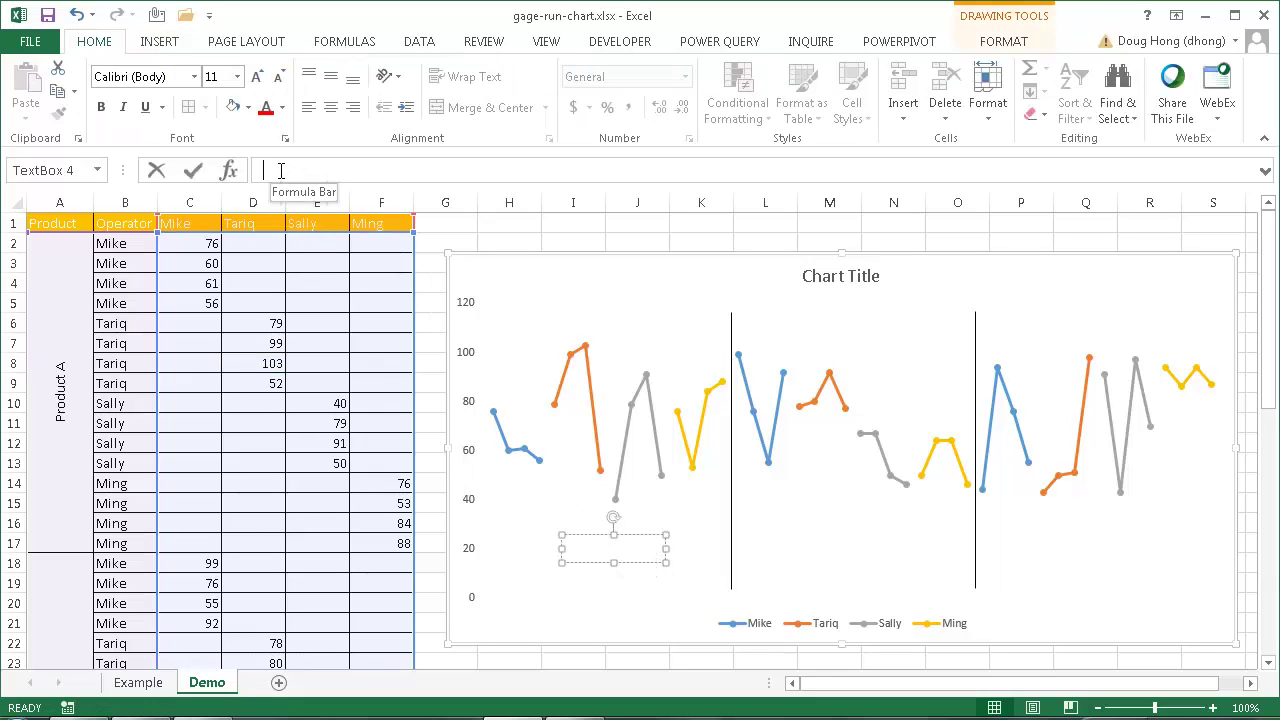
type("=")
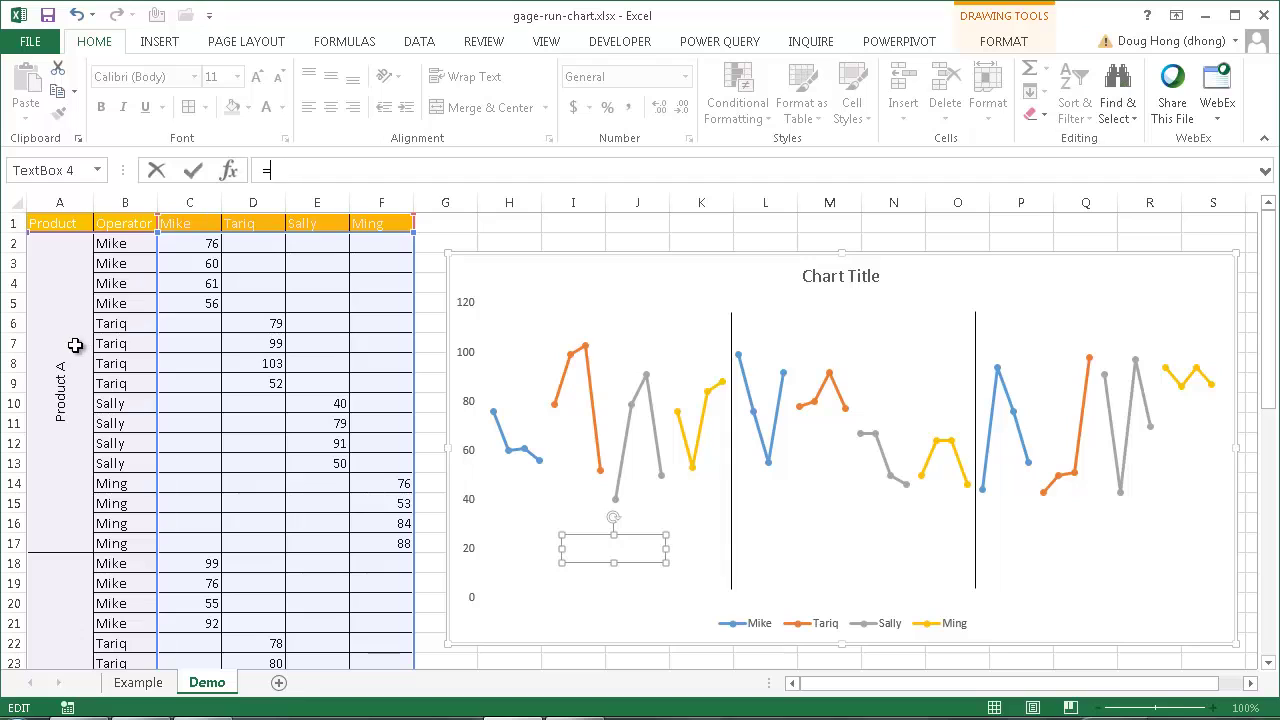
left_click(75, 345)
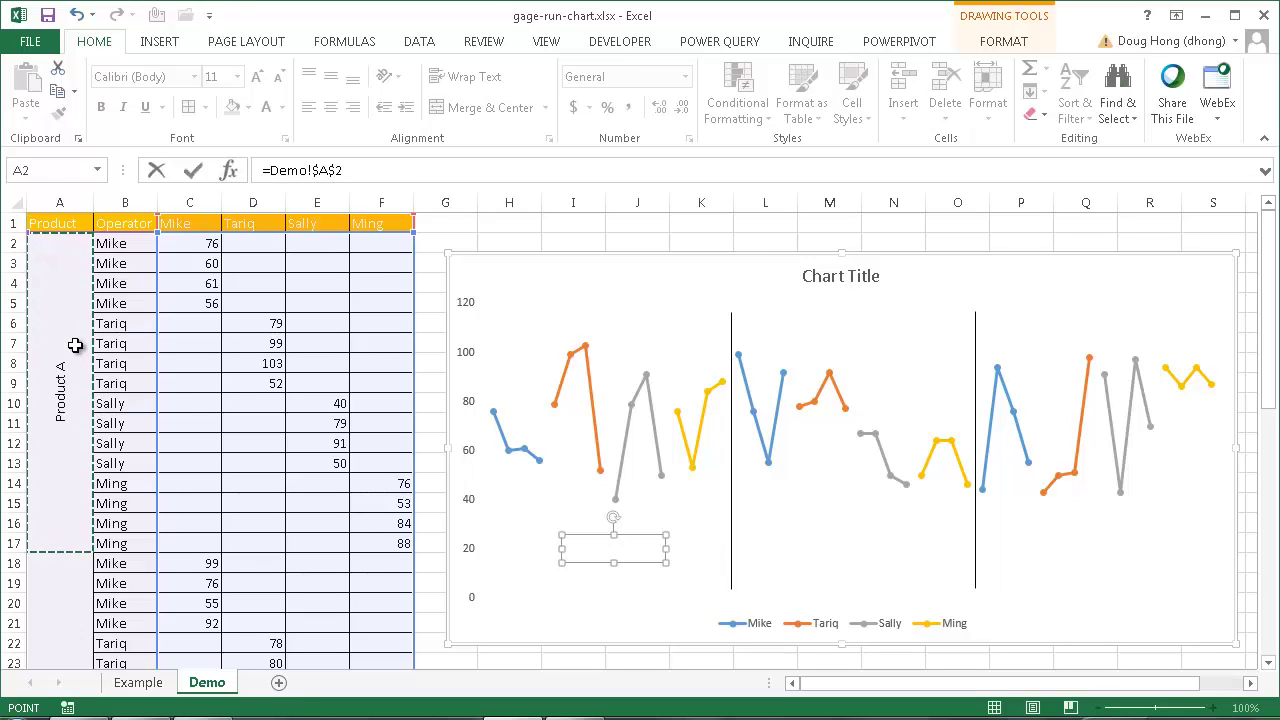
key("Return")
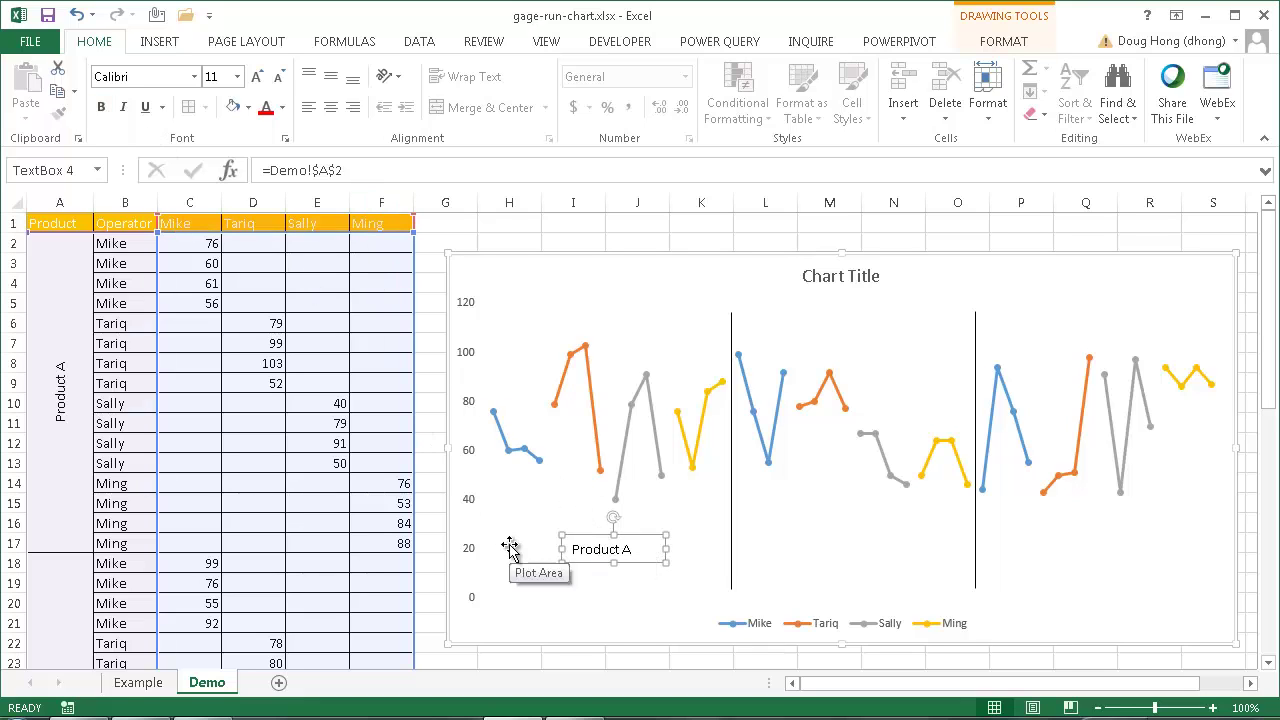
- Make the Product A label in the chart bold and center its text
left_click(636, 558)
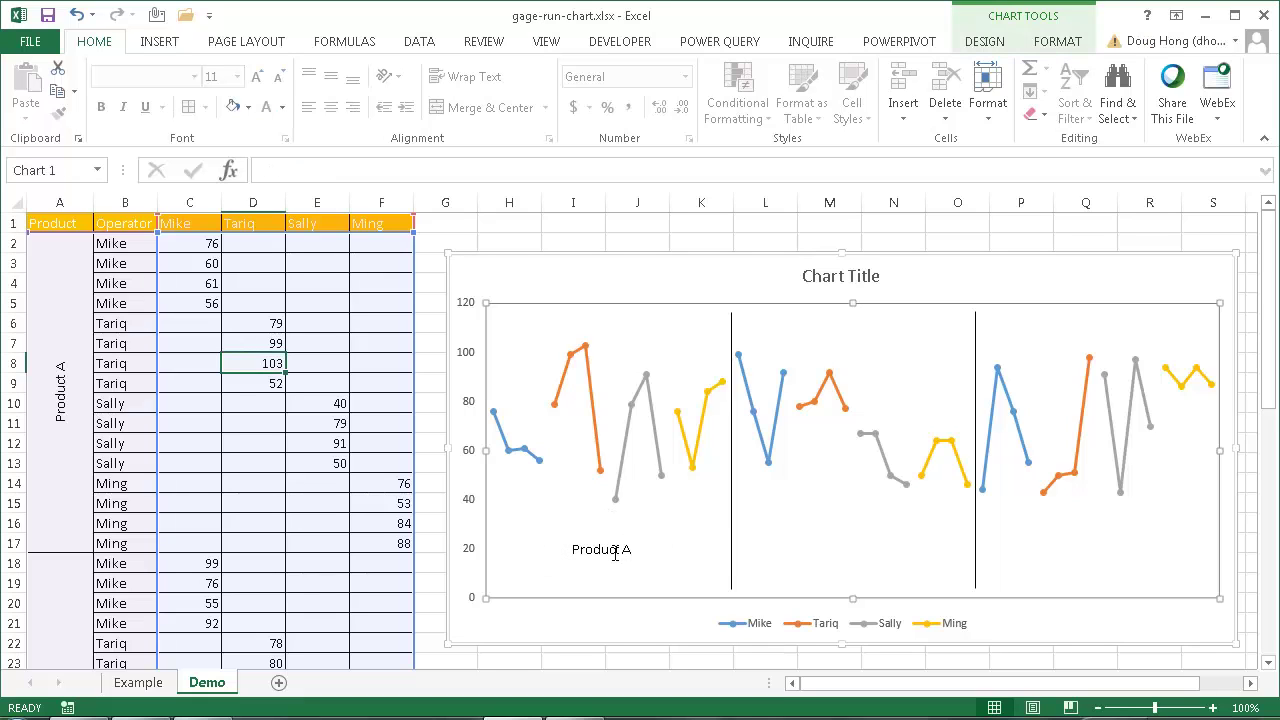
left_click(606, 550)
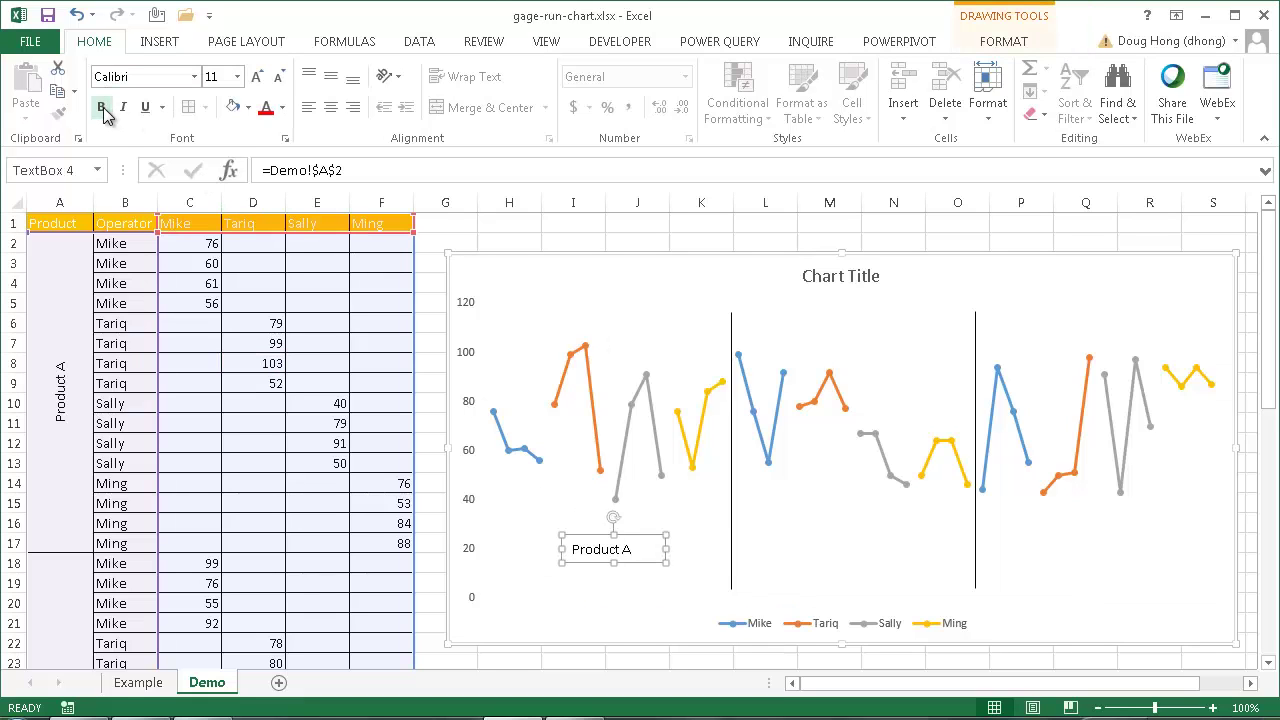
left_click(330, 107)
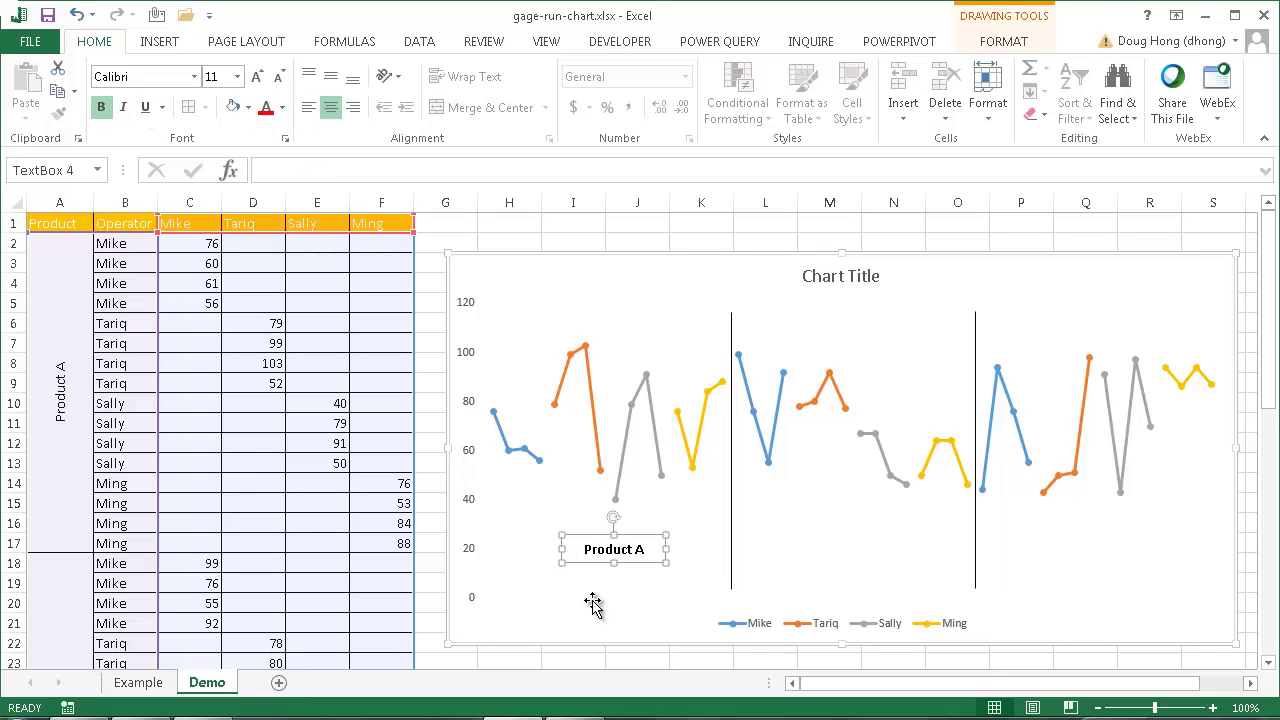
- Duplicate the Product A label and place the copy level with it in the middle section between the two dividers
left_click(604, 556)
left_click(601, 540)
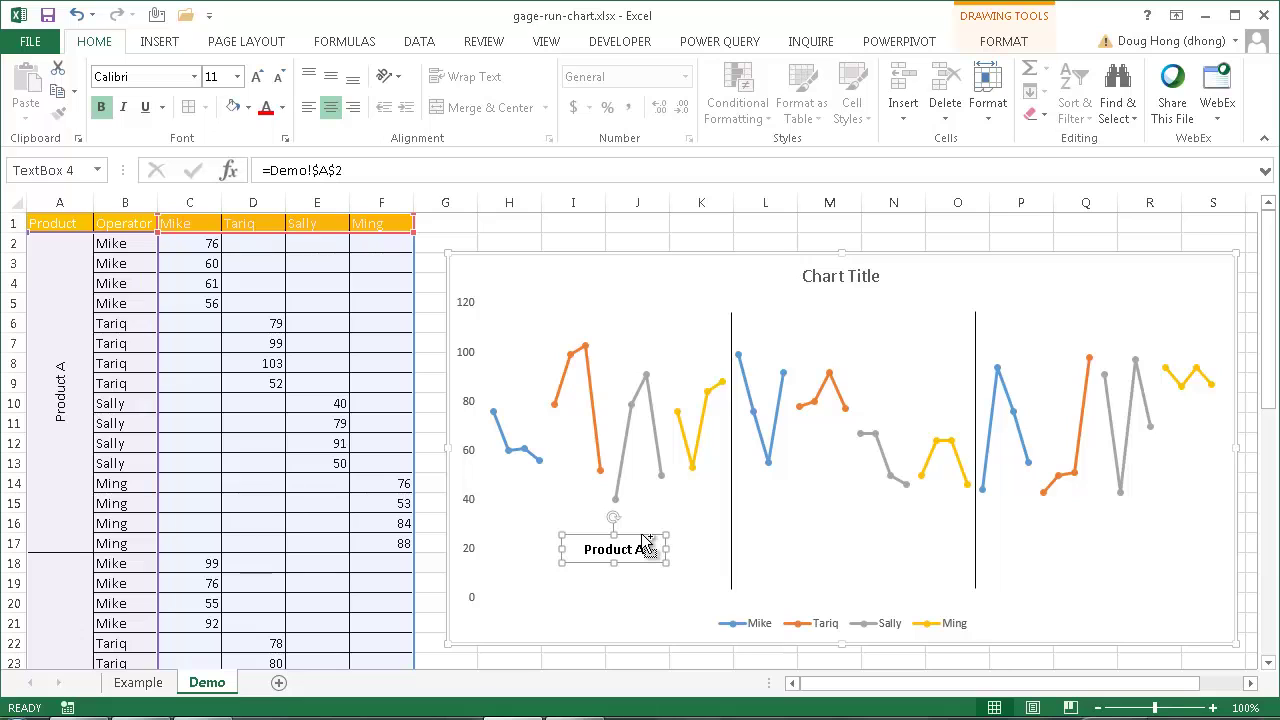
key("ctrl+d")
left_click(846, 543)
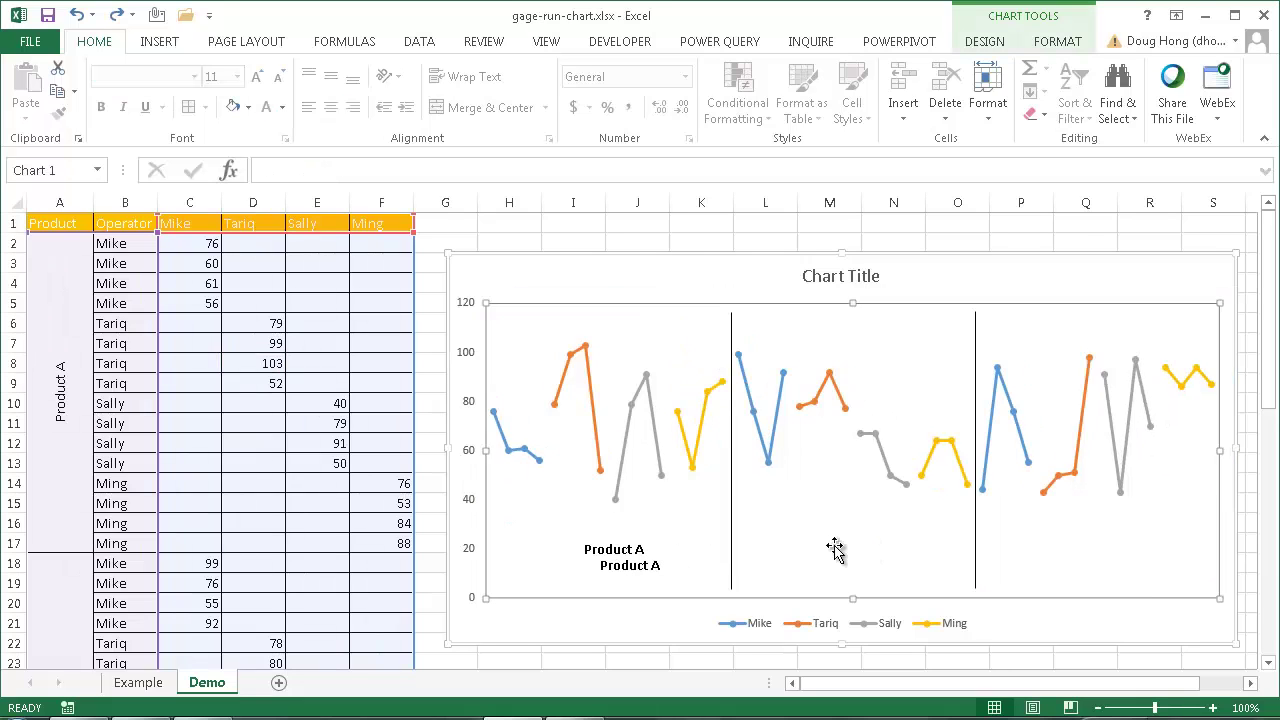
left_click(641, 572)
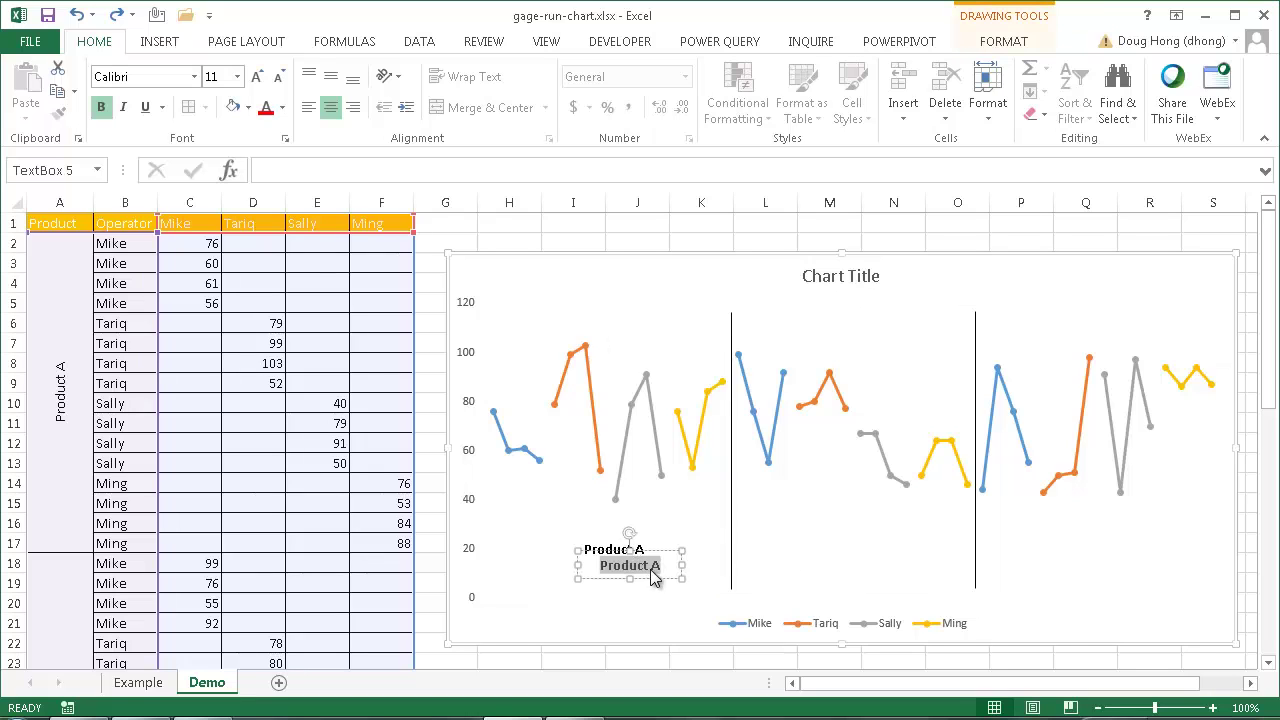
left_click_drag(662, 553, 889, 534)
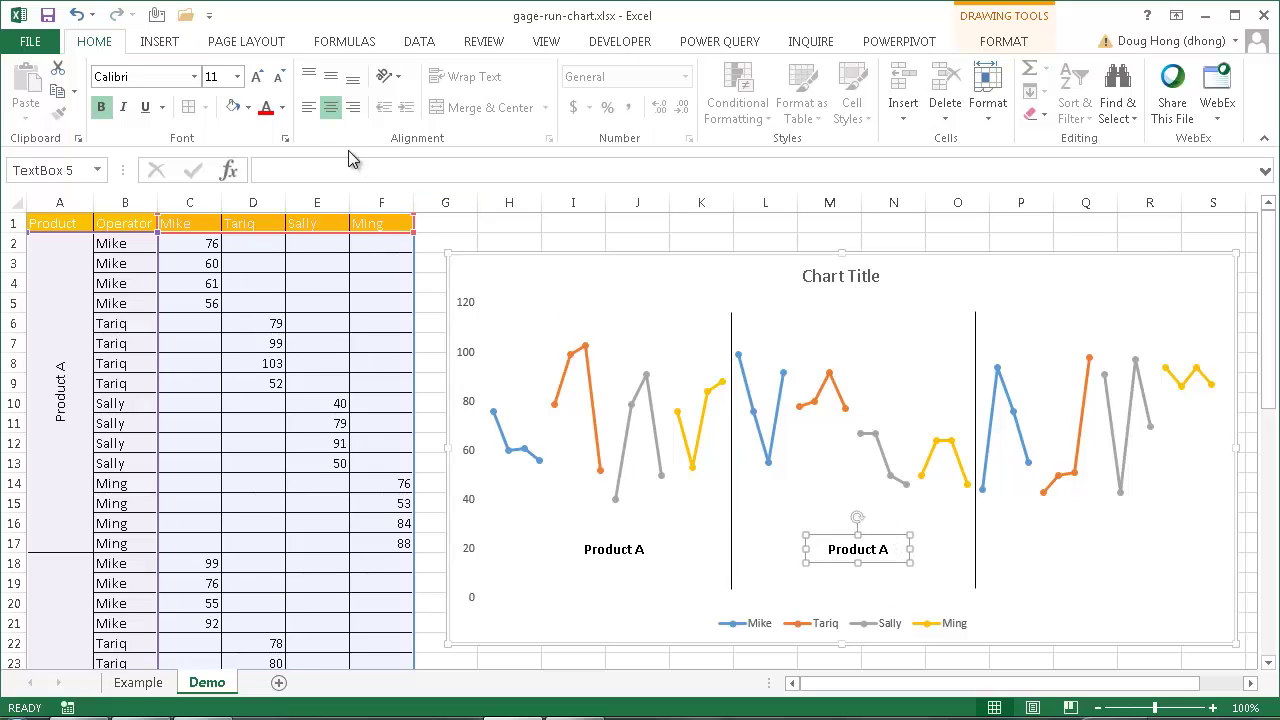
- Link the middle section's label to cell A18 with =Demo!$A$18 and make it bold
left_click(280, 167)
type("=")
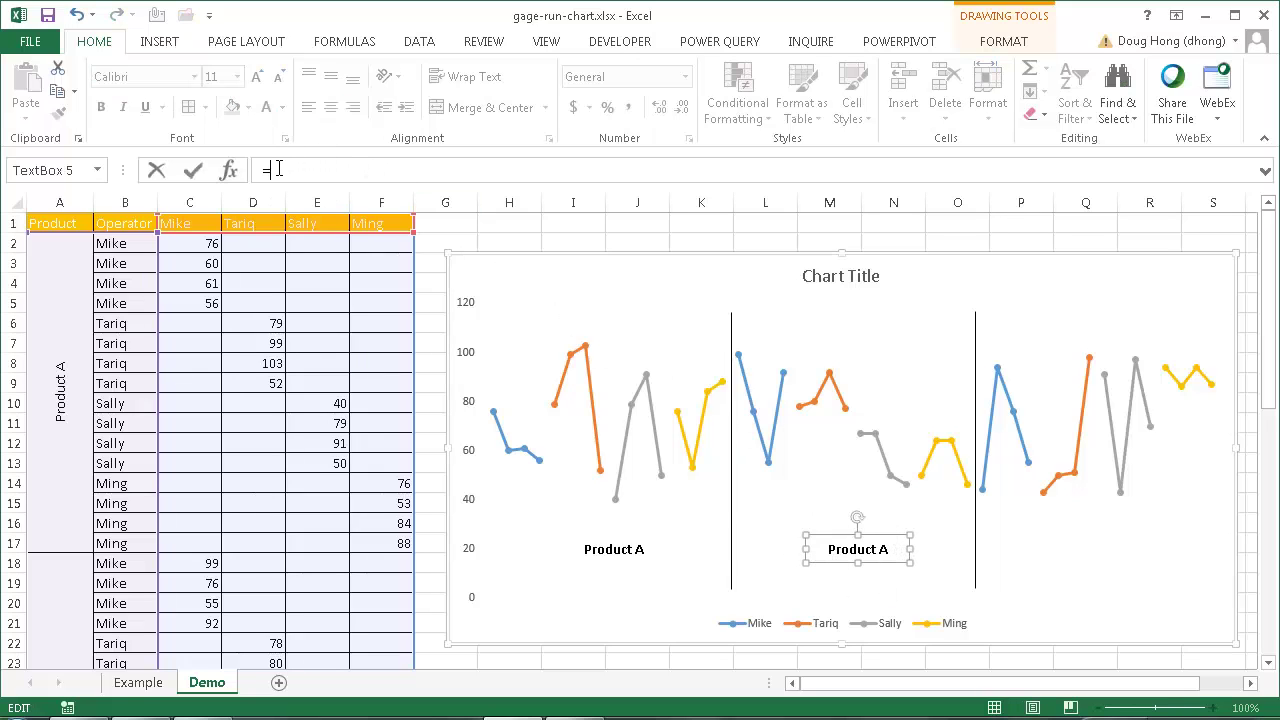
left_click(53, 602)
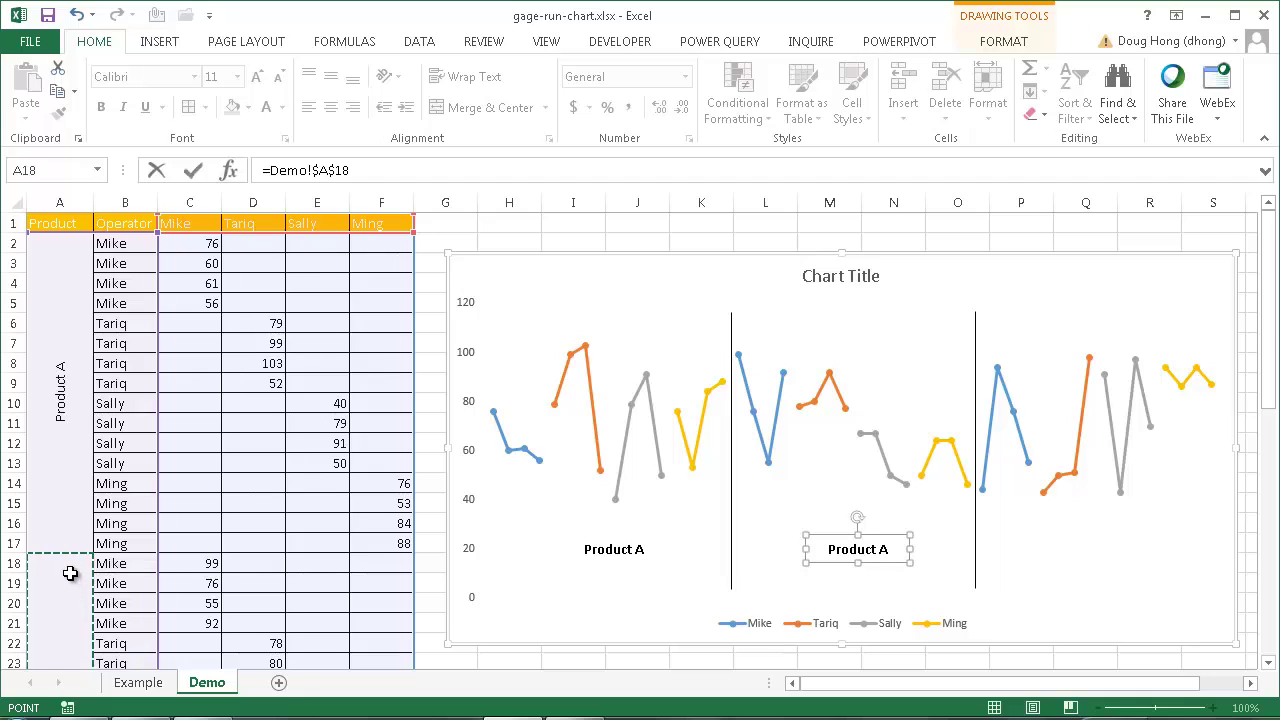
key("Return")
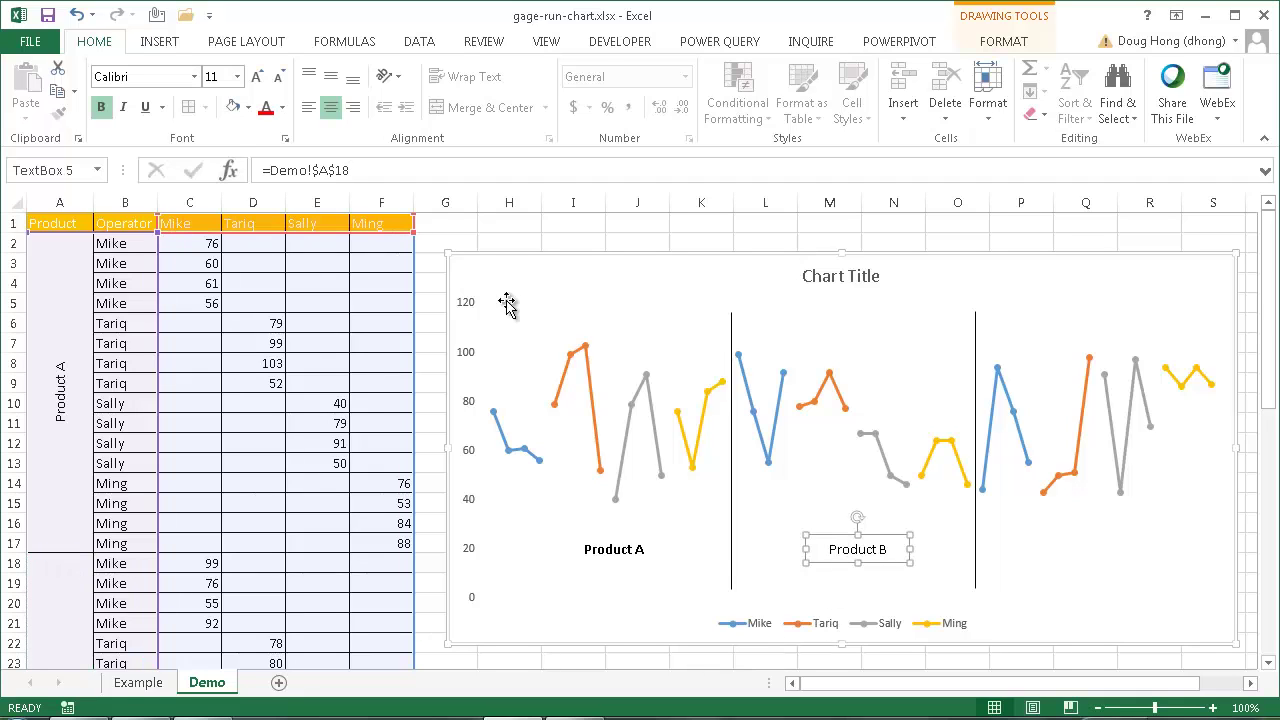
left_click(101, 108)
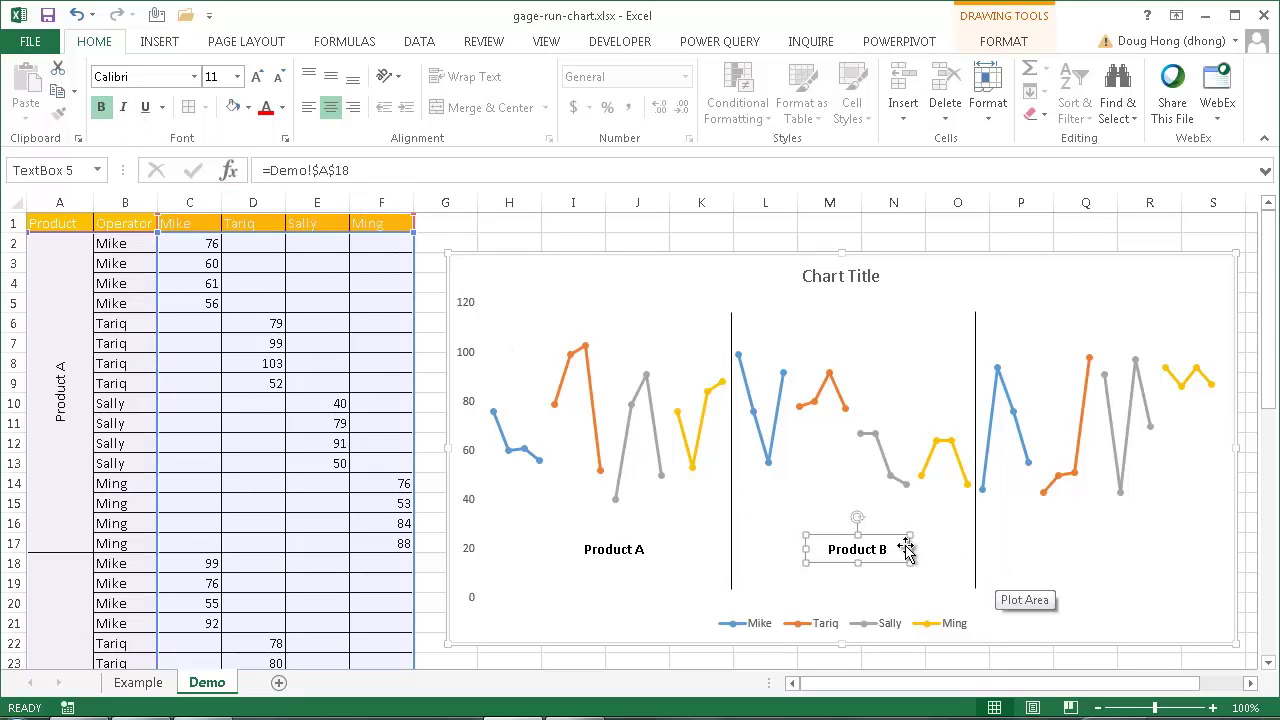
- Duplicate the Product B label into the section after the second divider and link the copy to cell A34 with =Demo!$A$34
key("ctrl+d")
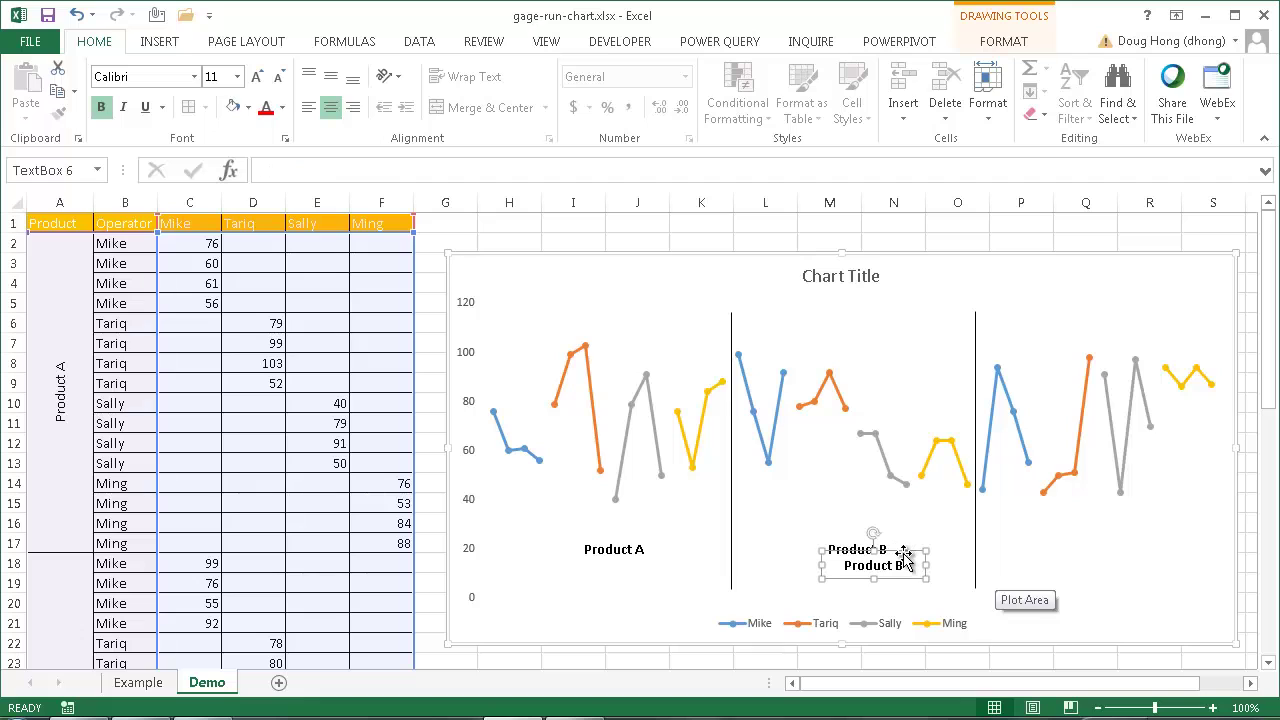
left_click_drag(903, 556, 1138, 535)
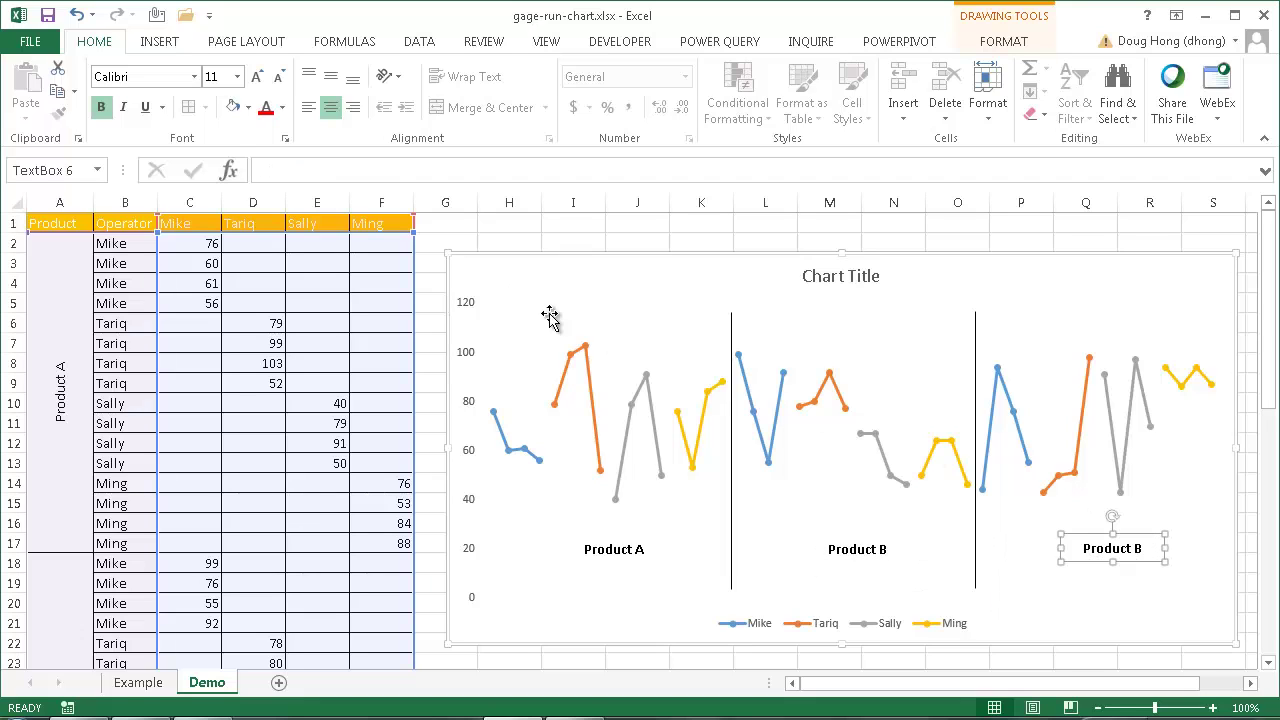
type("=")
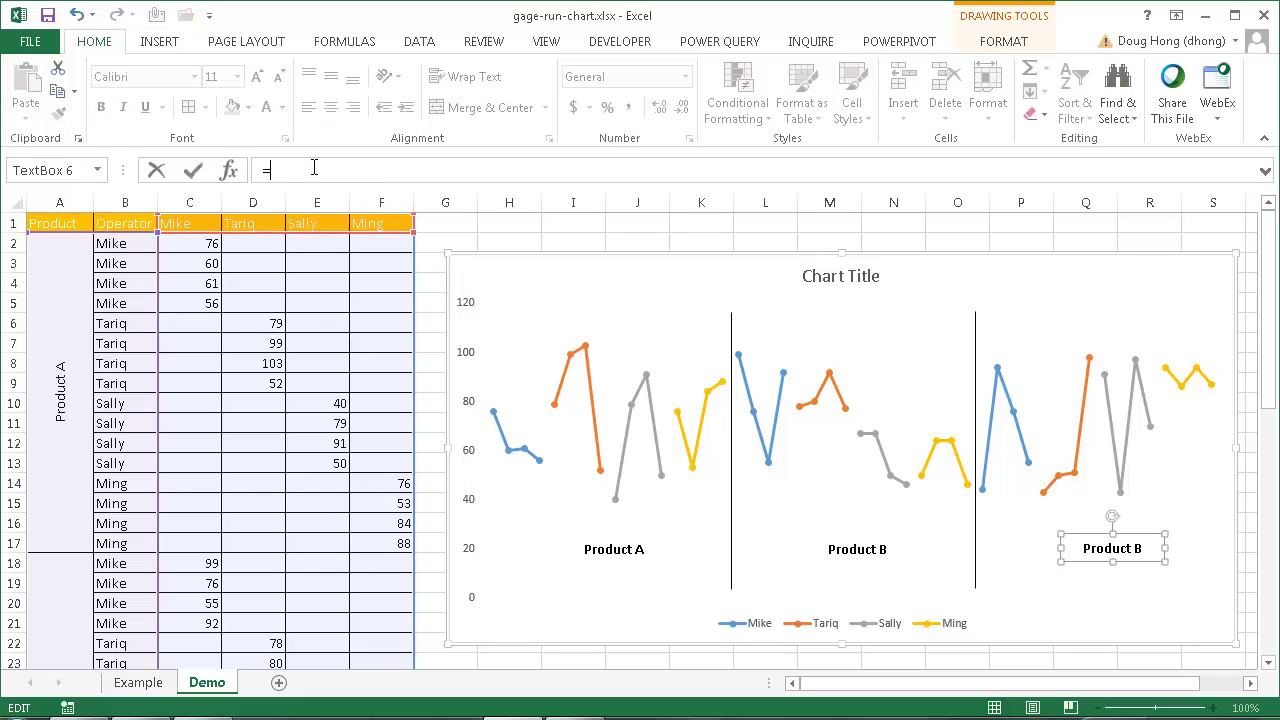
left_click_drag(1268, 252, 1268, 500)
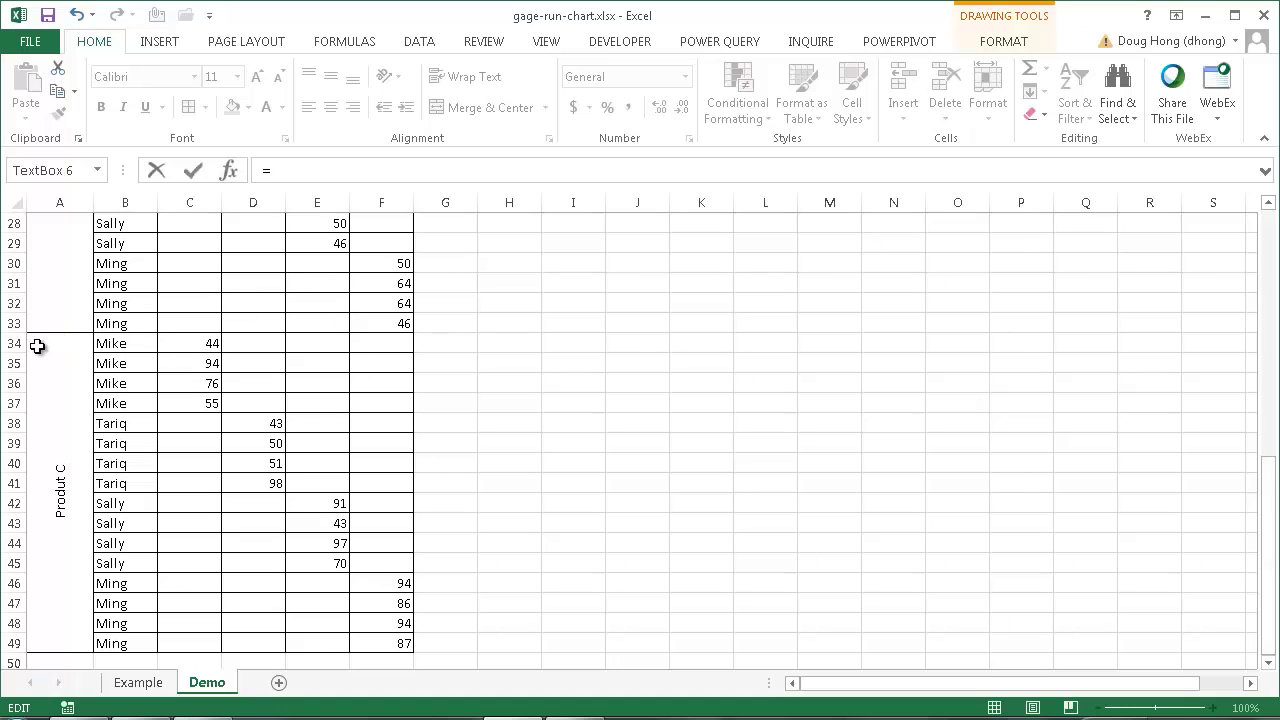
left_click(56, 451)
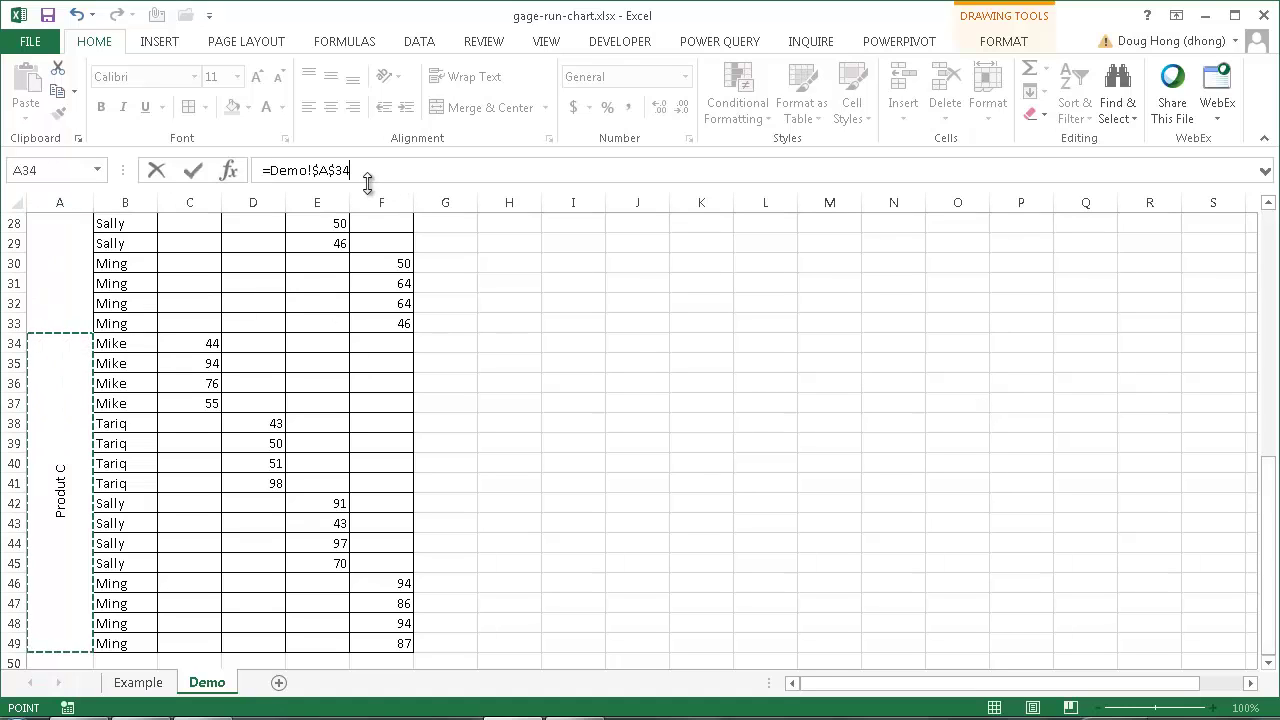
key("Return")
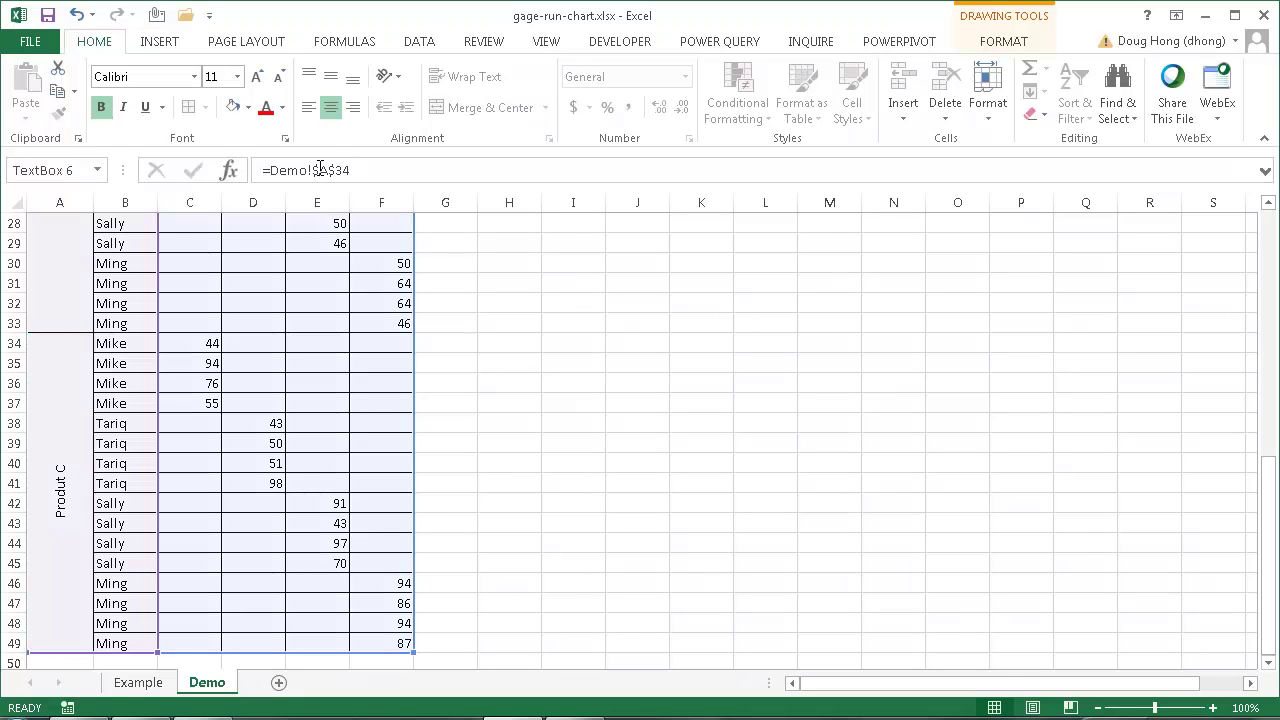
scroll(1273, 575, "up", 9)
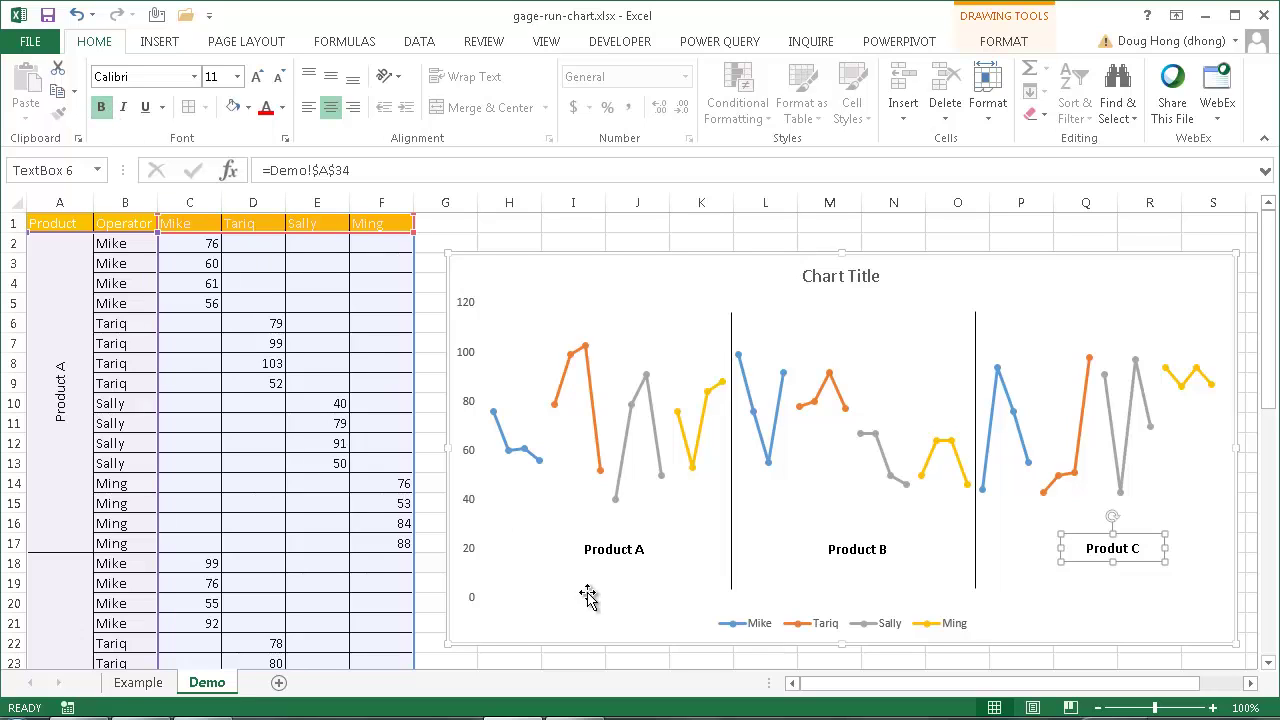
left_click(622, 557)
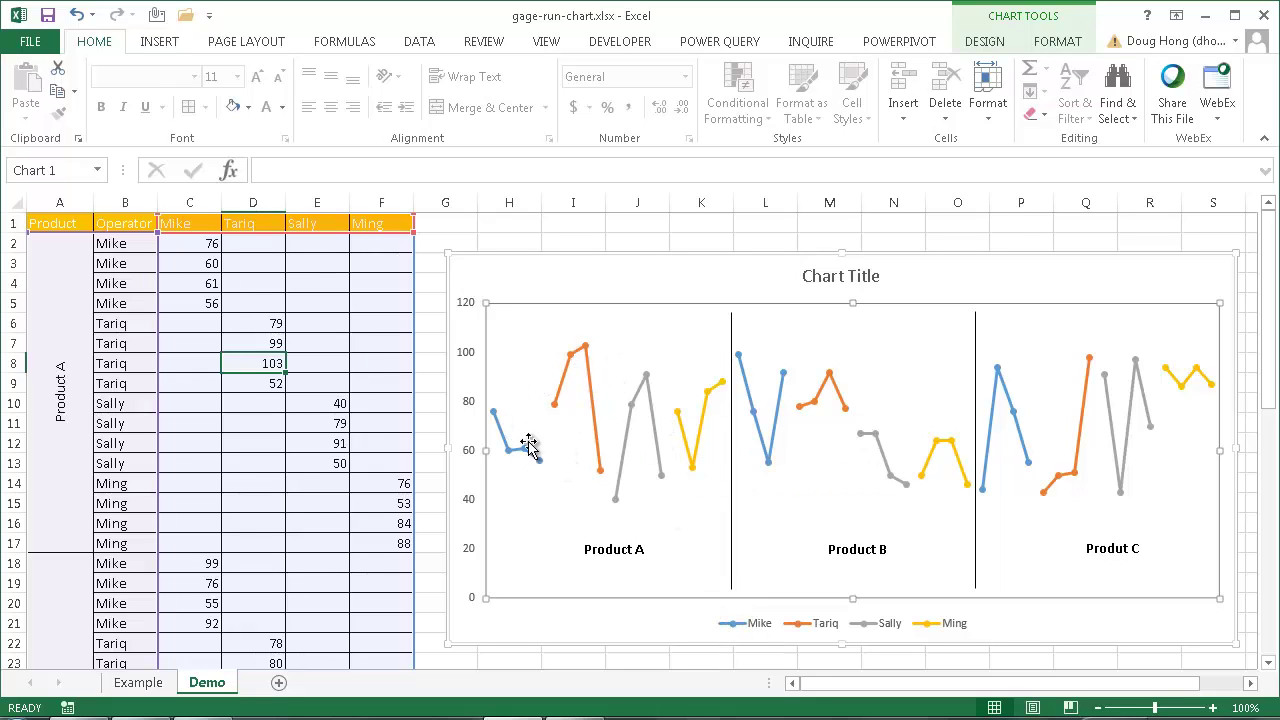
- Change the merged product cell A2 to read Item A
left_click(62, 400)
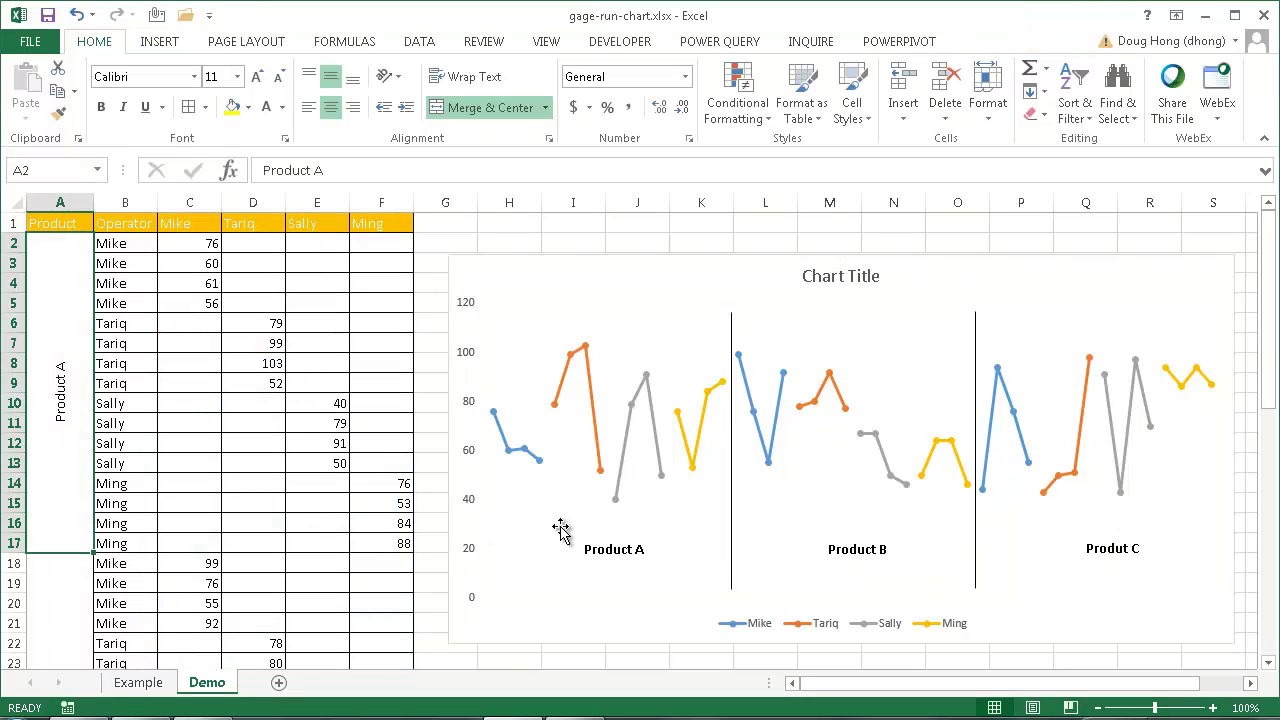
left_click(604, 552)
left_click(60, 383)
left_click(279, 170)
double_click(279, 170)
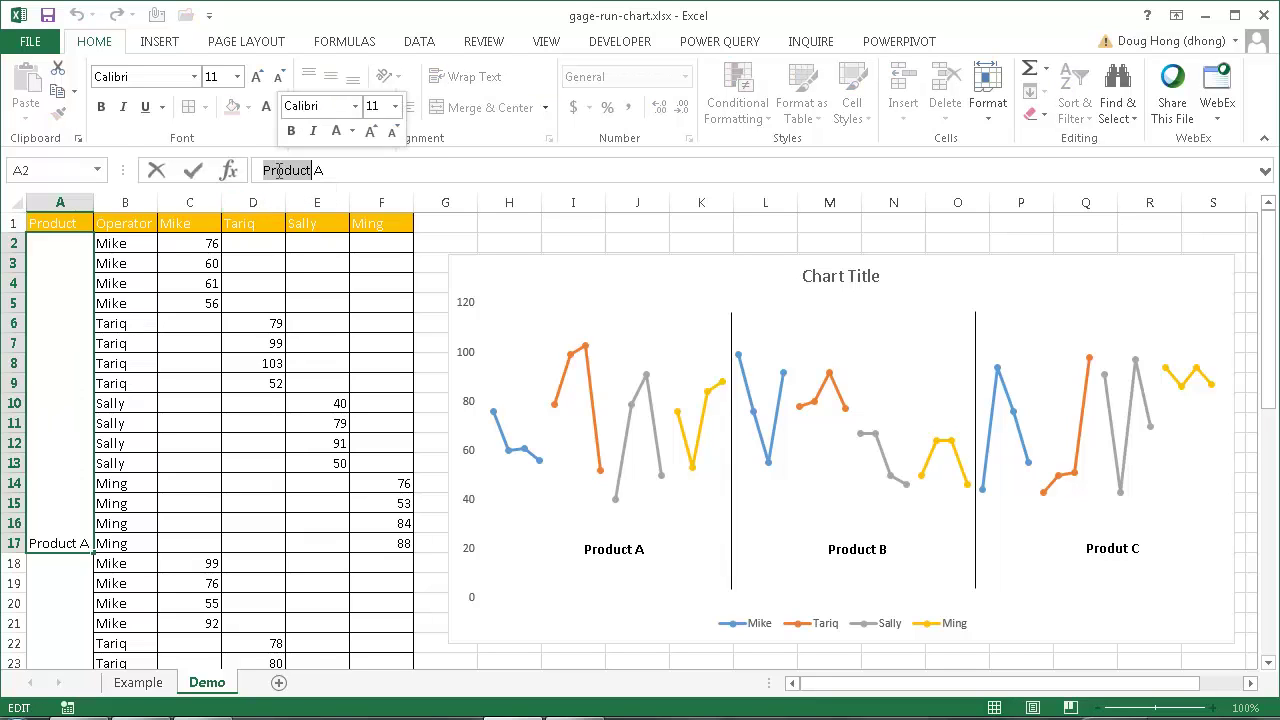
type("Item")
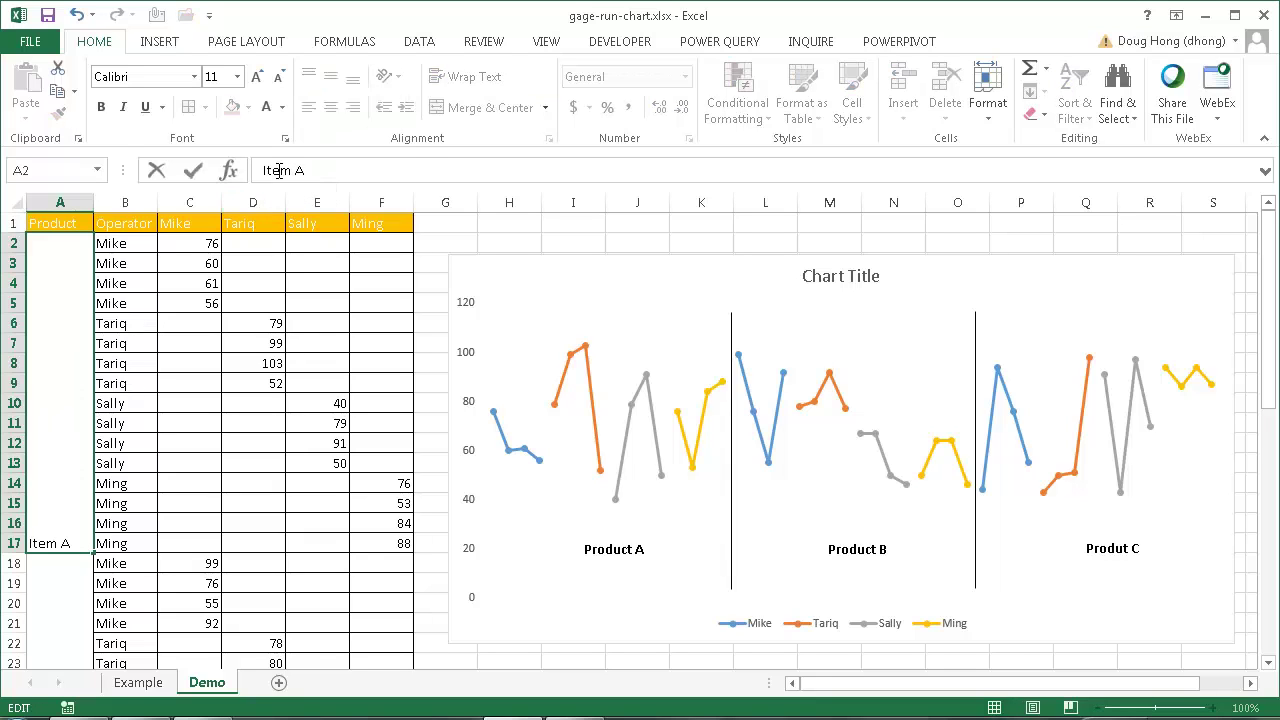
key("Return")
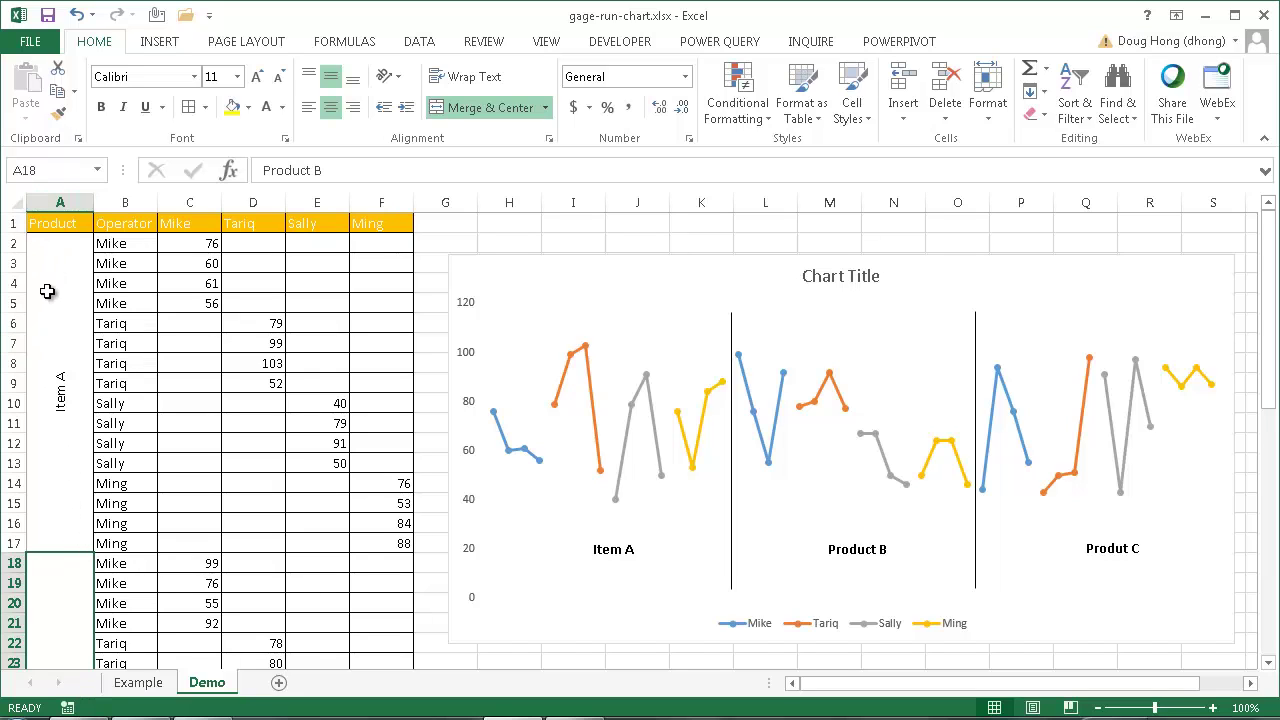
left_click(52, 202)
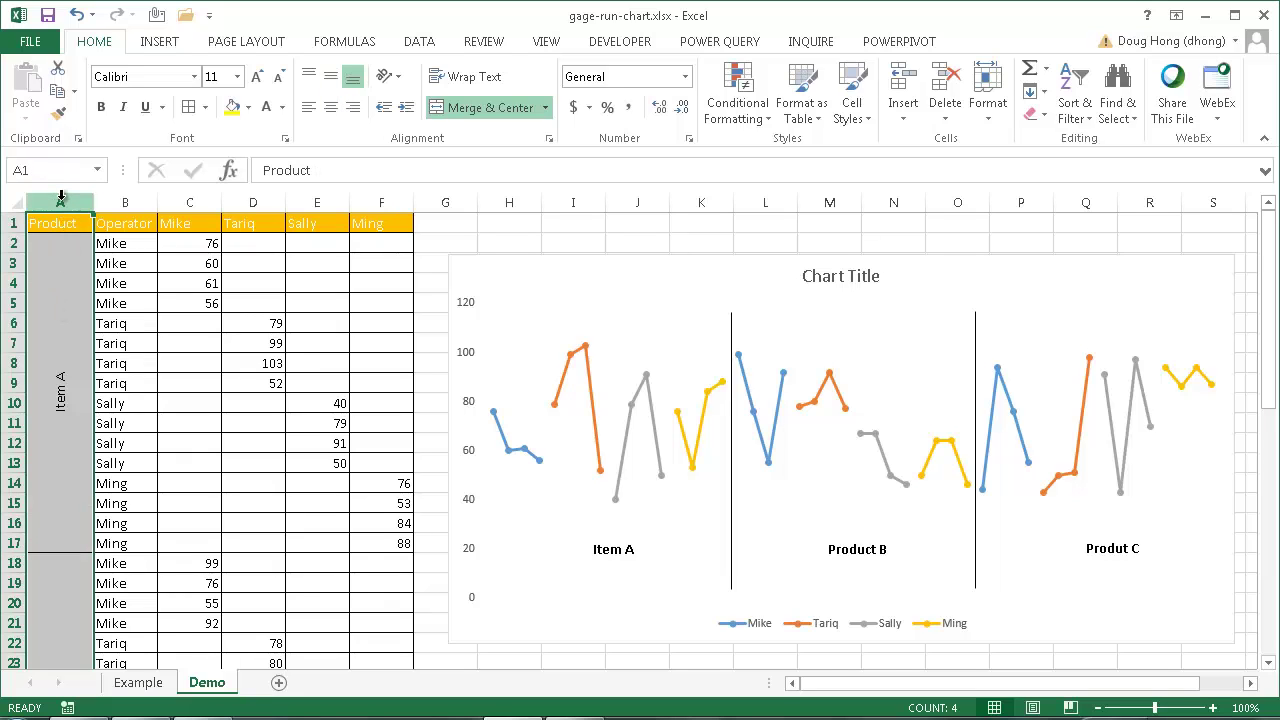
key("ctrl+h")
key("Escape")
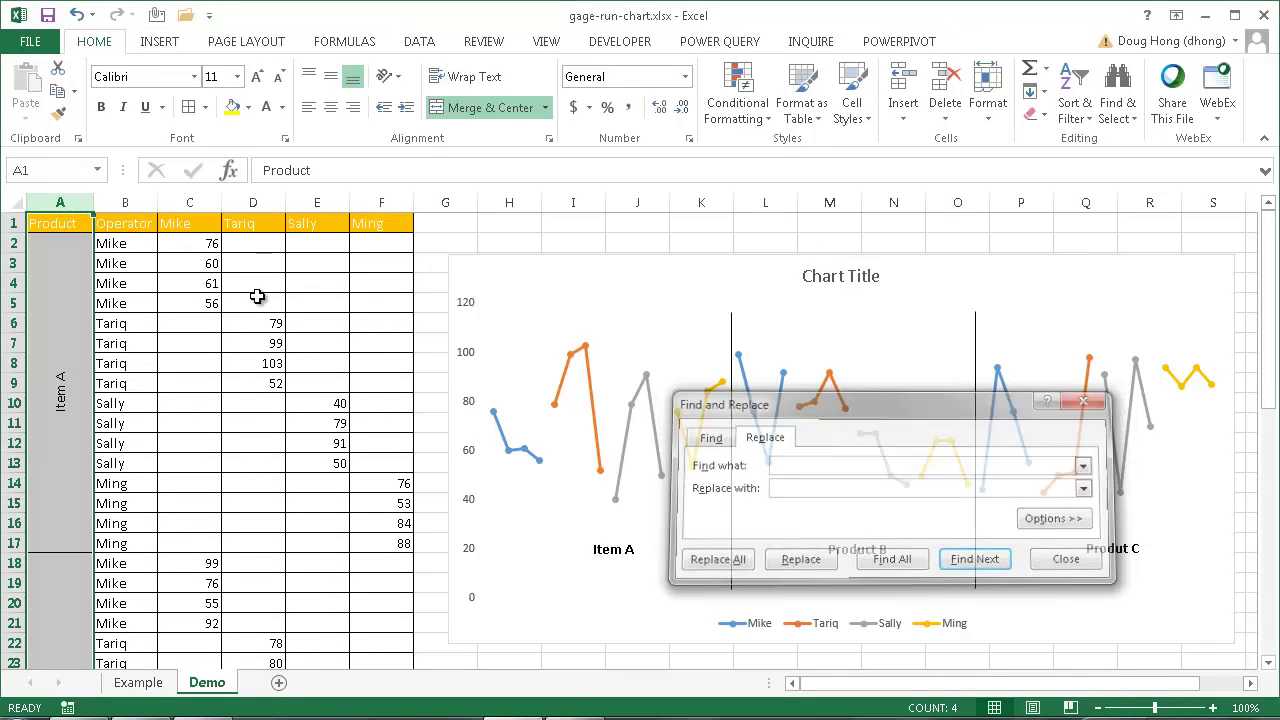
left_click(55, 228)
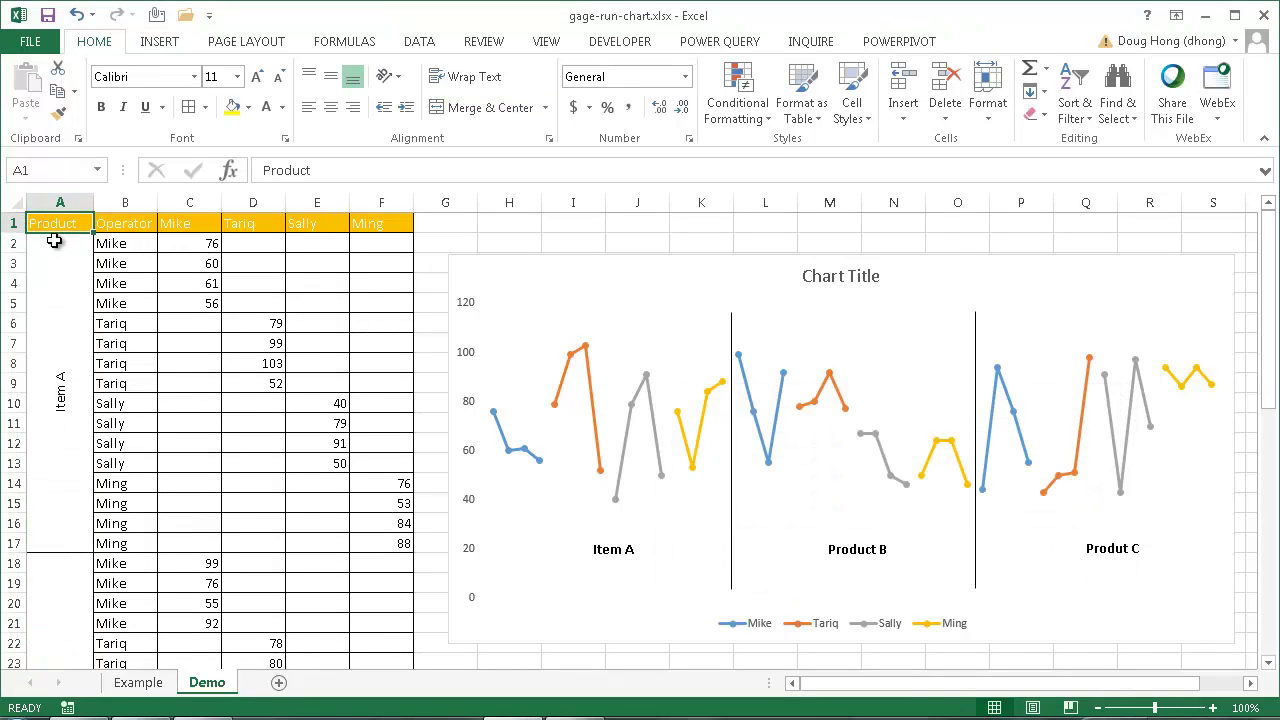
left_click(57, 243)
key("ctrl+shift+Down")
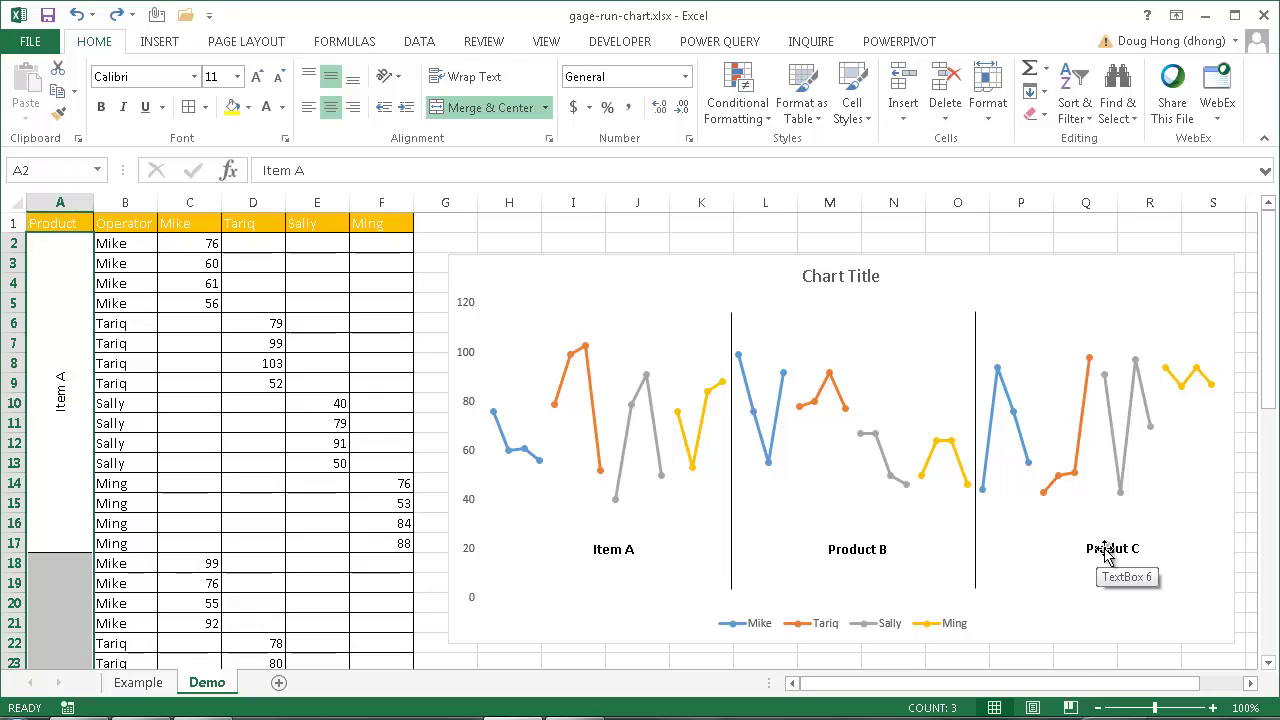
- Correct the misspelled product name in merged cell A34 to Product C and check the linked labels in the chart
left_click_drag(1271, 375, 1270, 660)
left_click(63, 503)
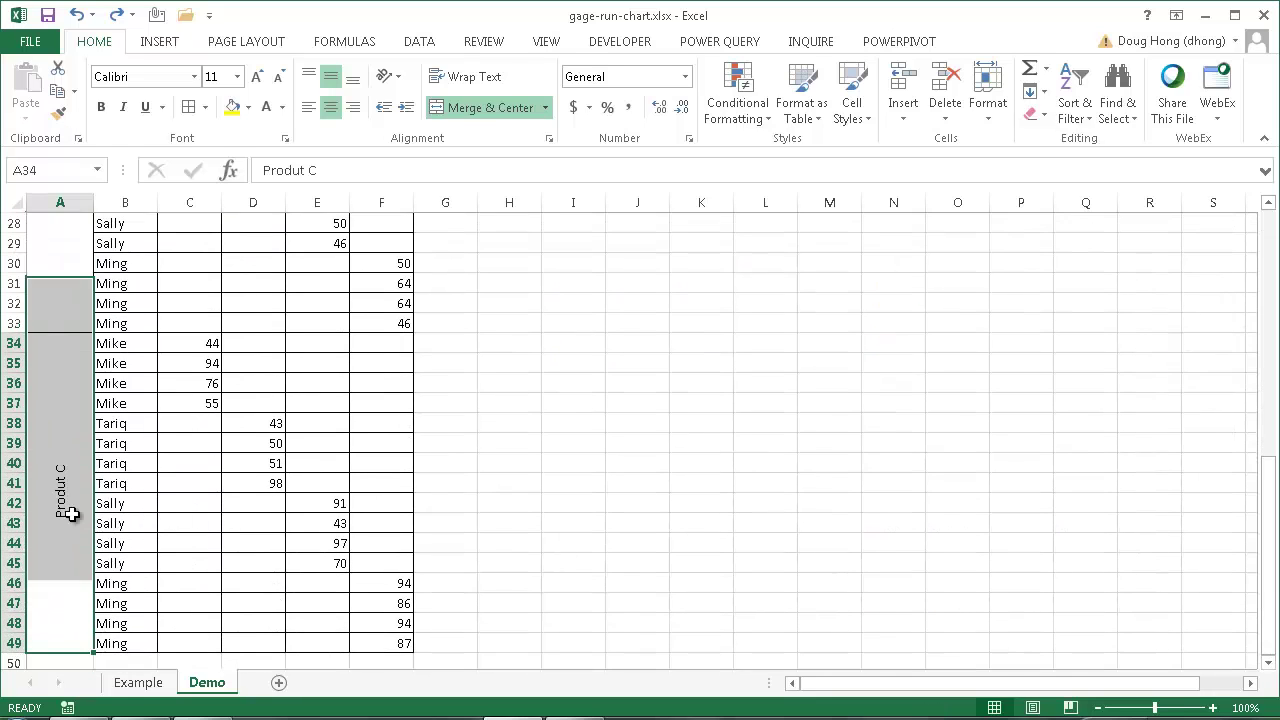
left_click(300, 169)
key("Return")
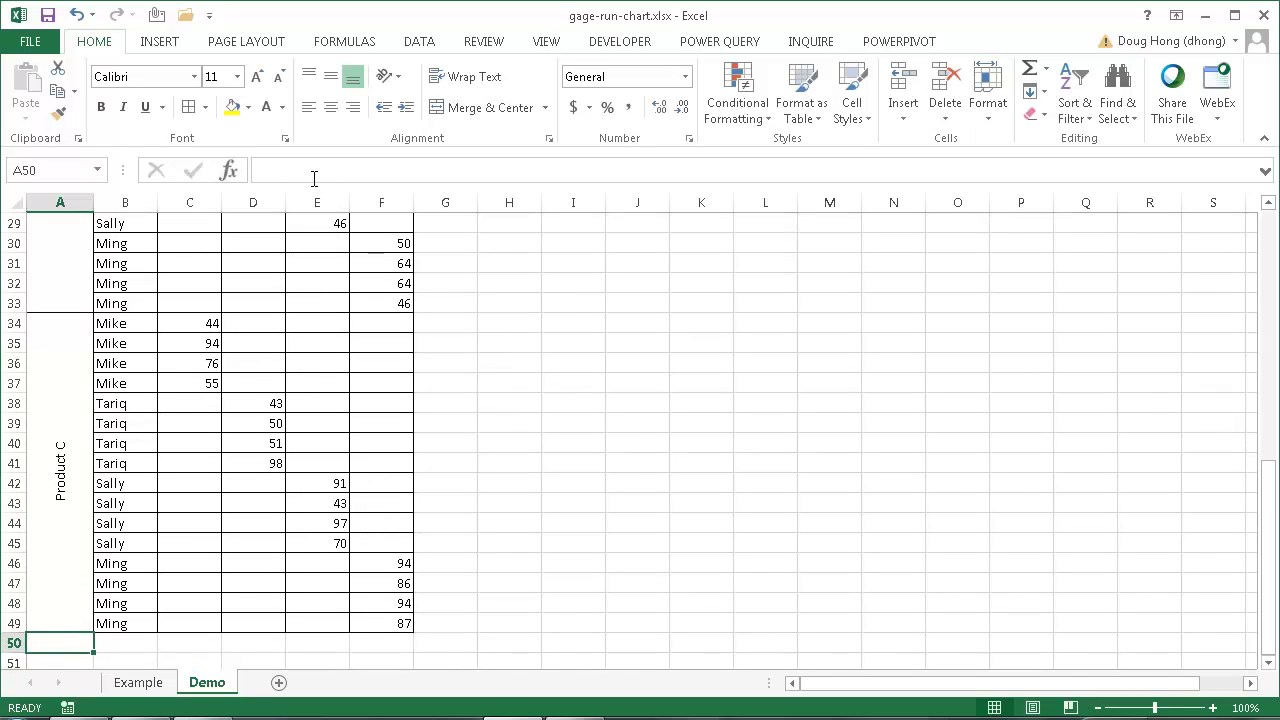
left_click_drag(1272, 557, 1260, 220)
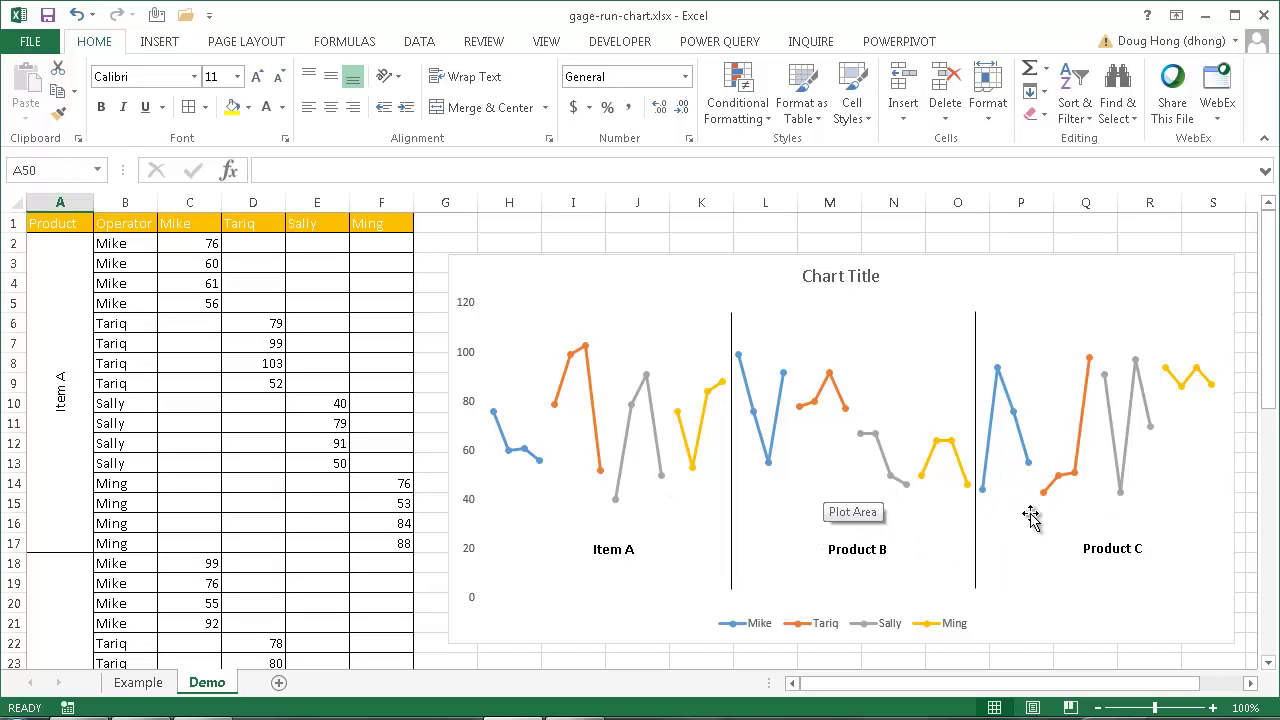
left_click(851, 549)
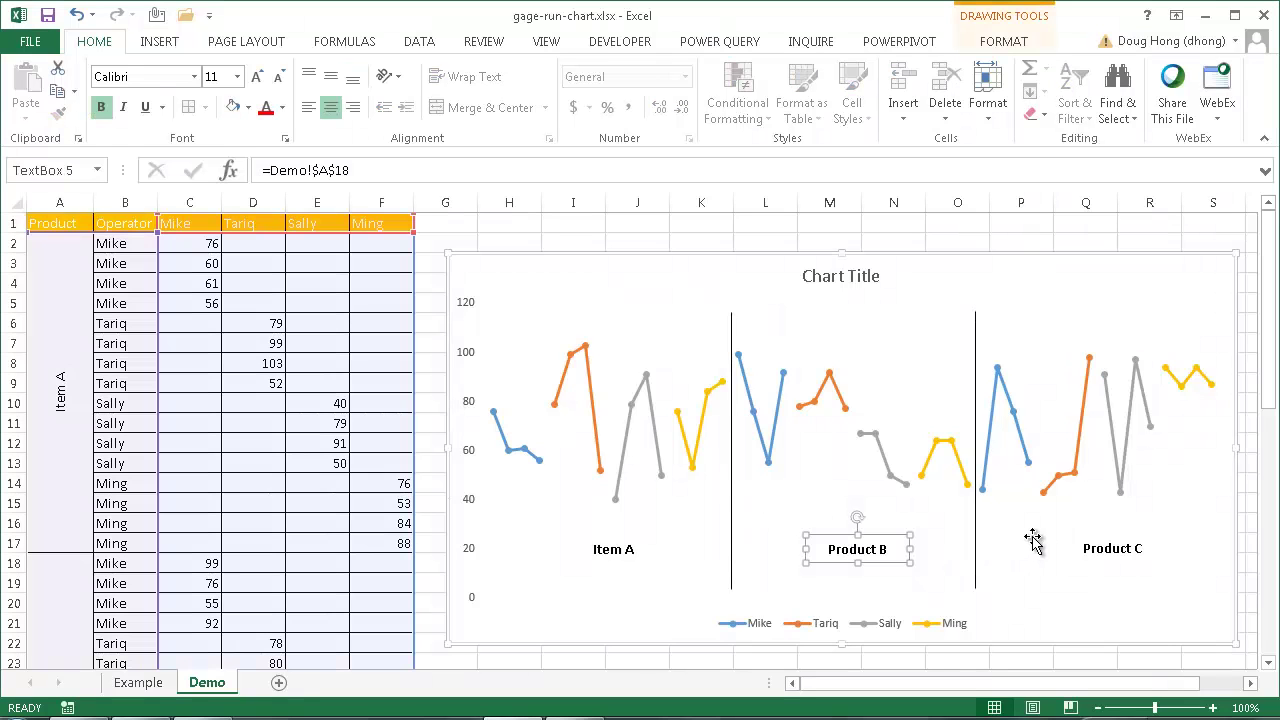
left_click(1083, 548)
left_click(1093, 546)
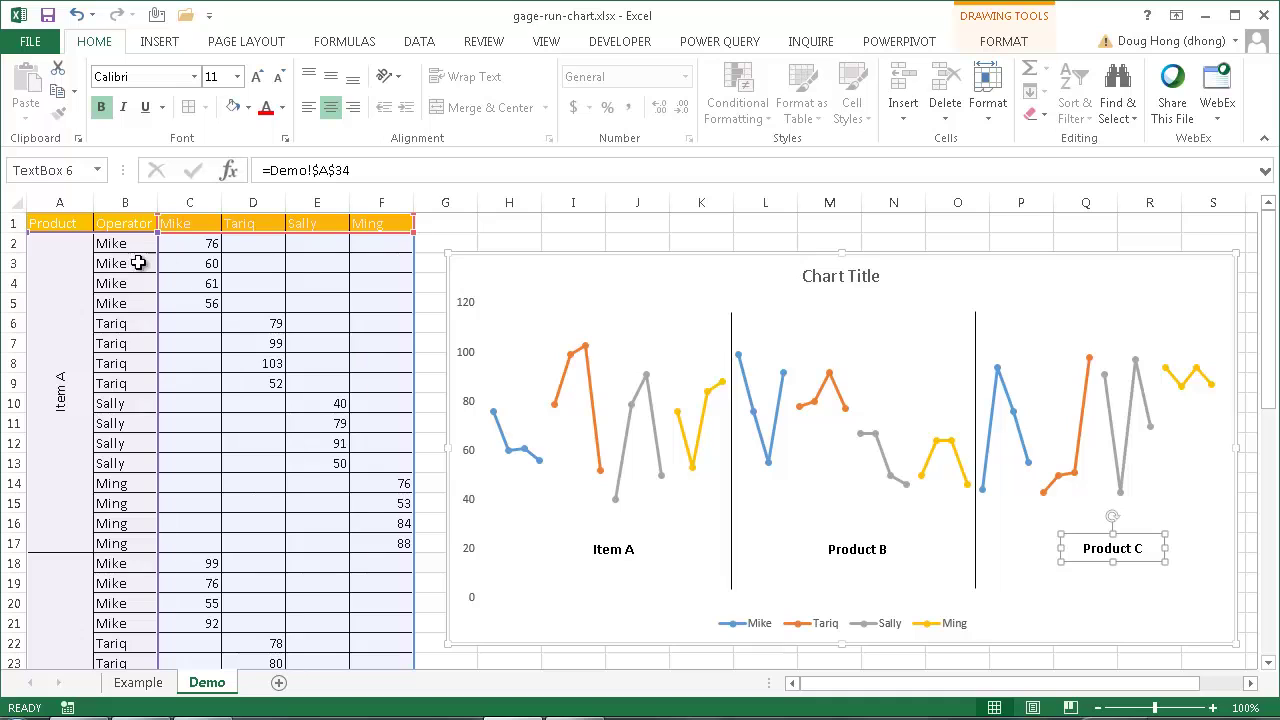
- Replace every occurrence of Product with Item in the merged product cells A2 through A49
left_click(63, 250)
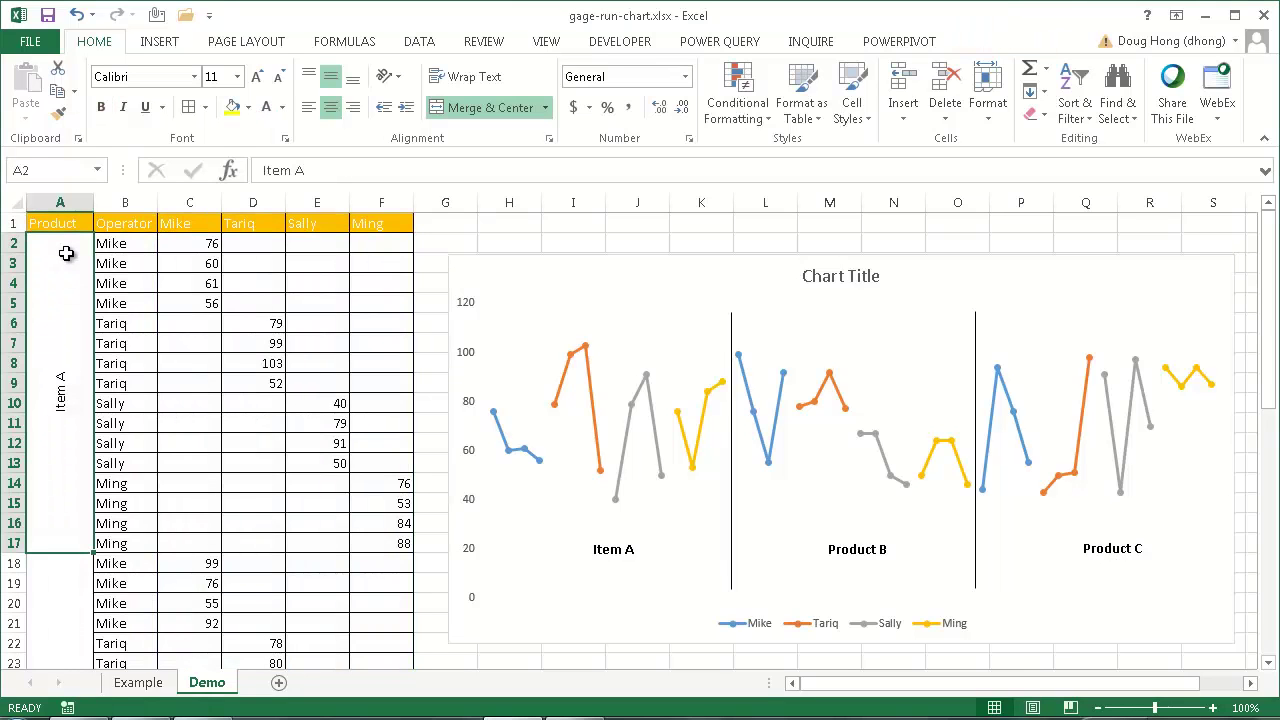
left_click_drag(66, 253, 70, 655)
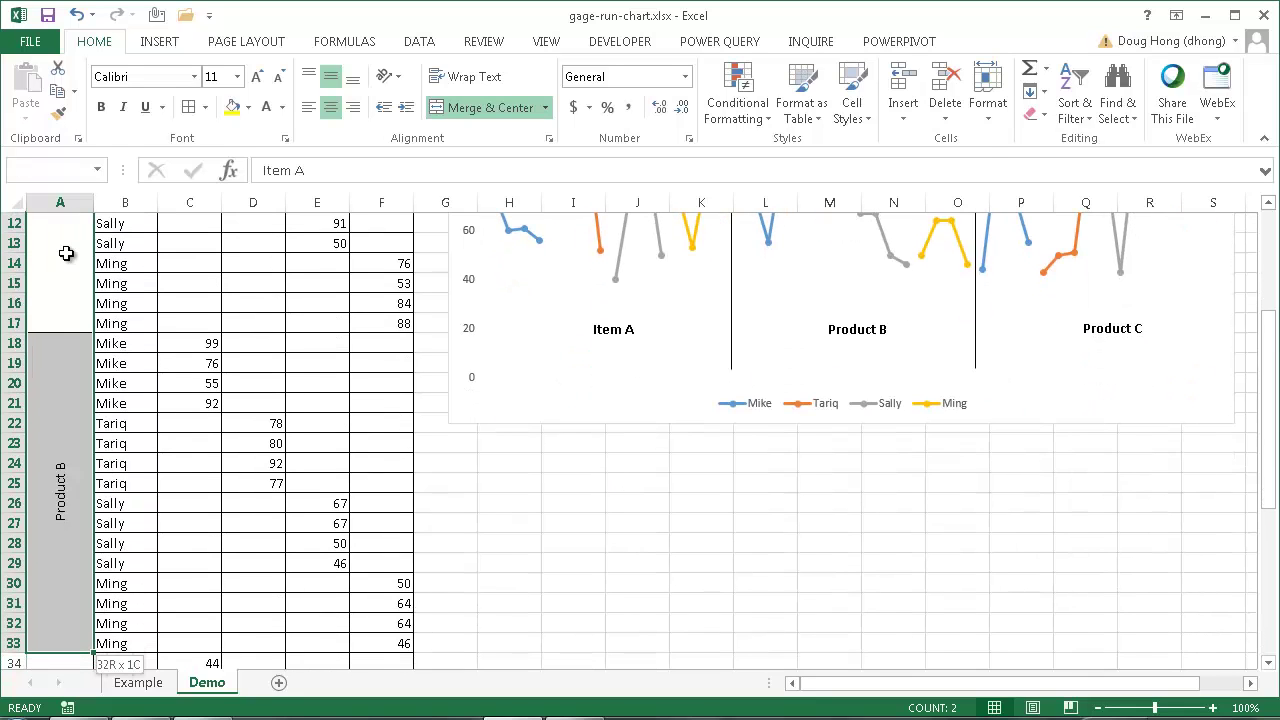
left_click_drag(70, 655, 70, 655)
left_click_drag(66, 253, 66, 258)
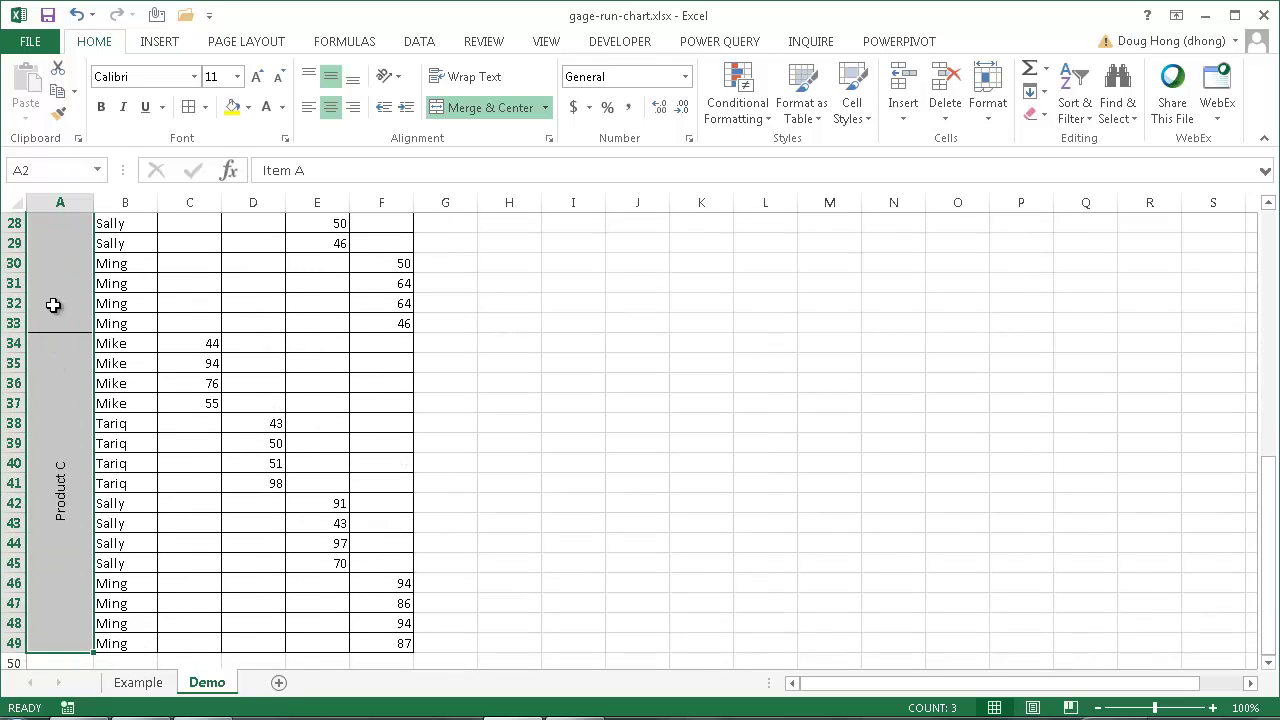
left_click_drag(1270, 558, 1270, 310)
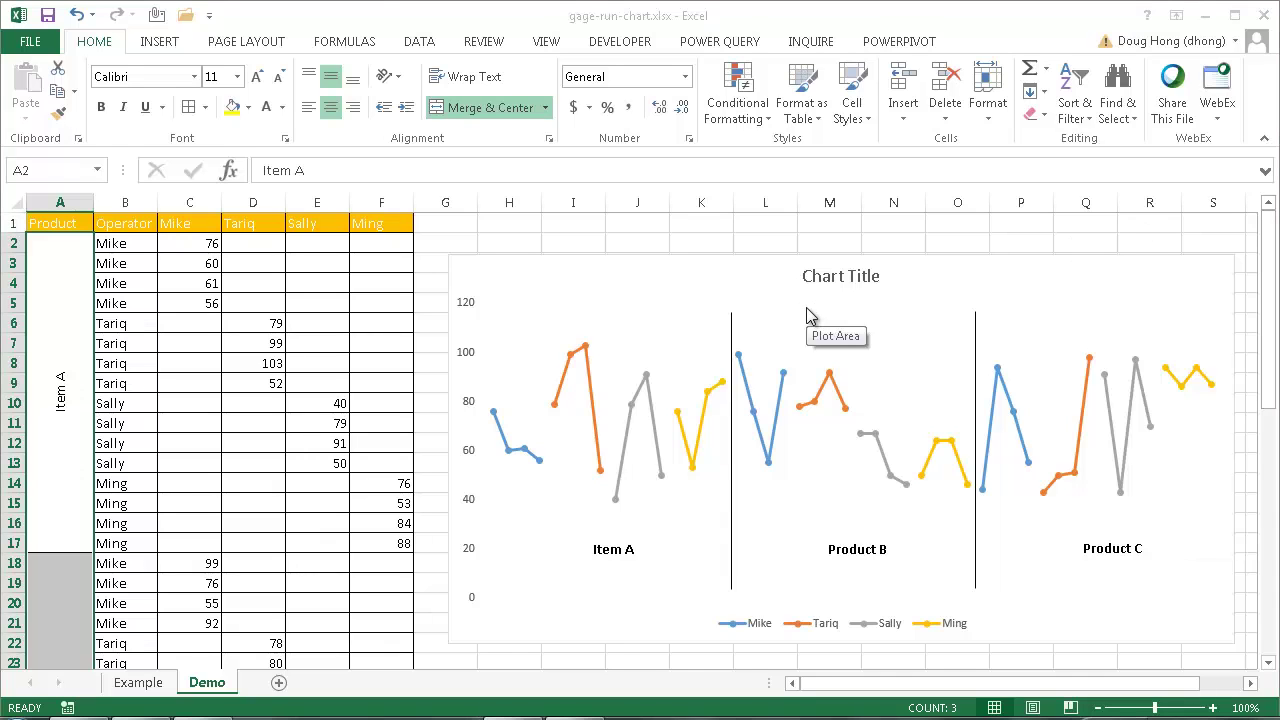
key("ctrl+h")
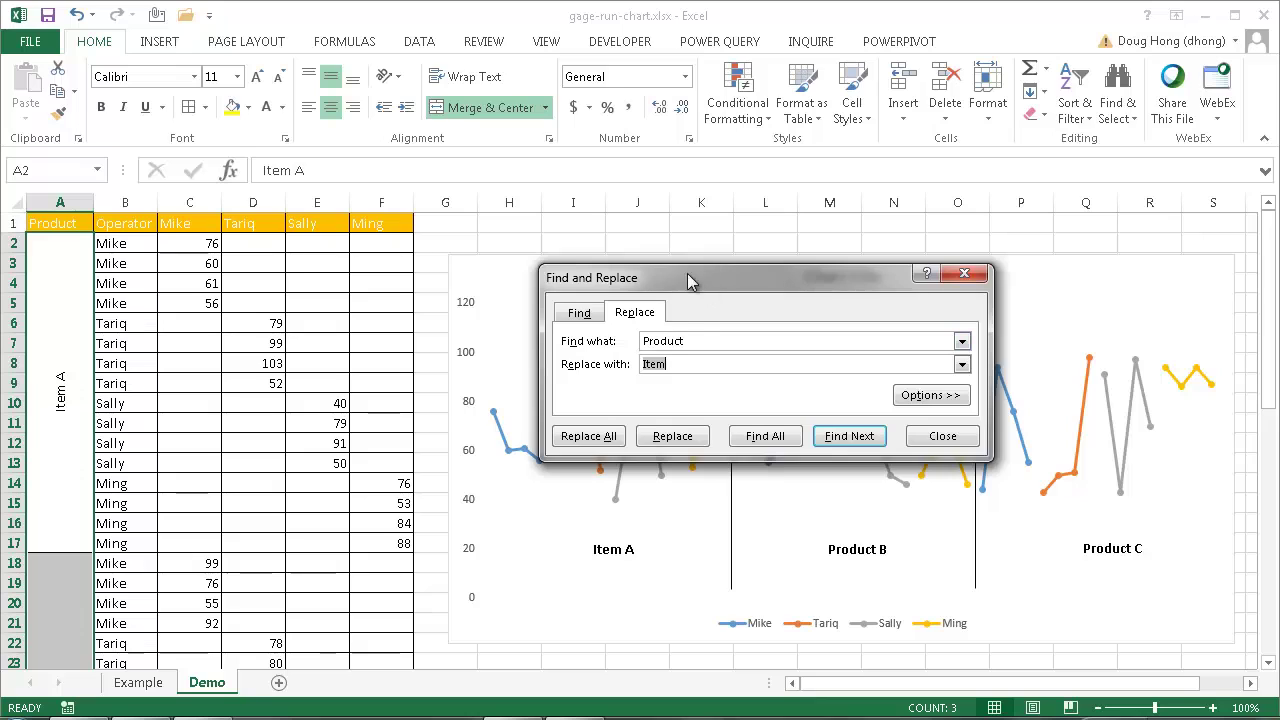
left_click_drag(700, 278, 649, 264)
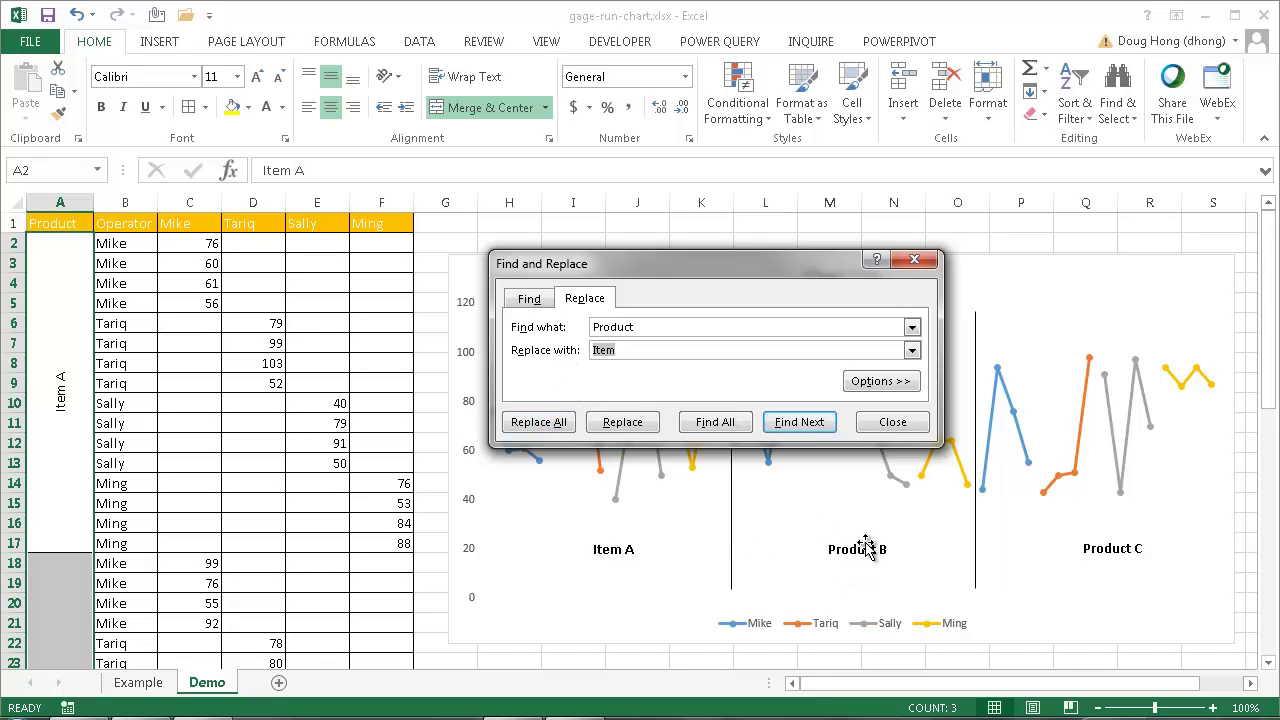
left_click(560, 428)
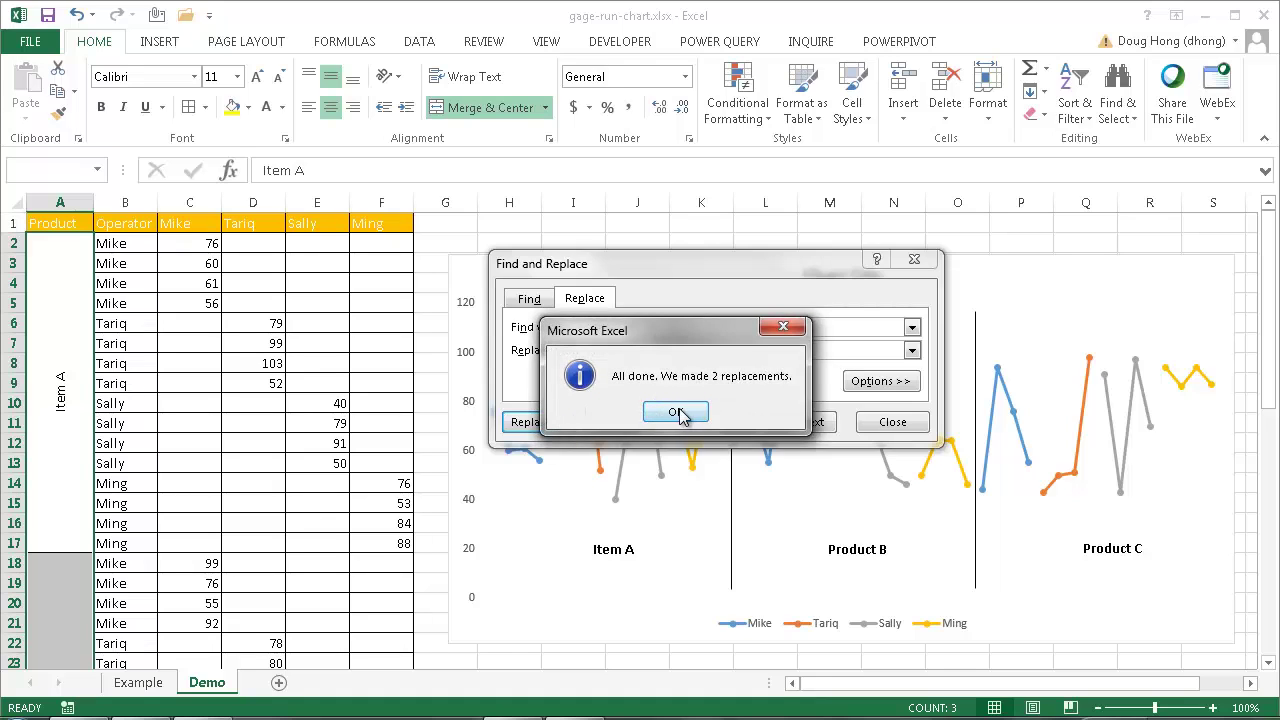
left_click(673, 411)
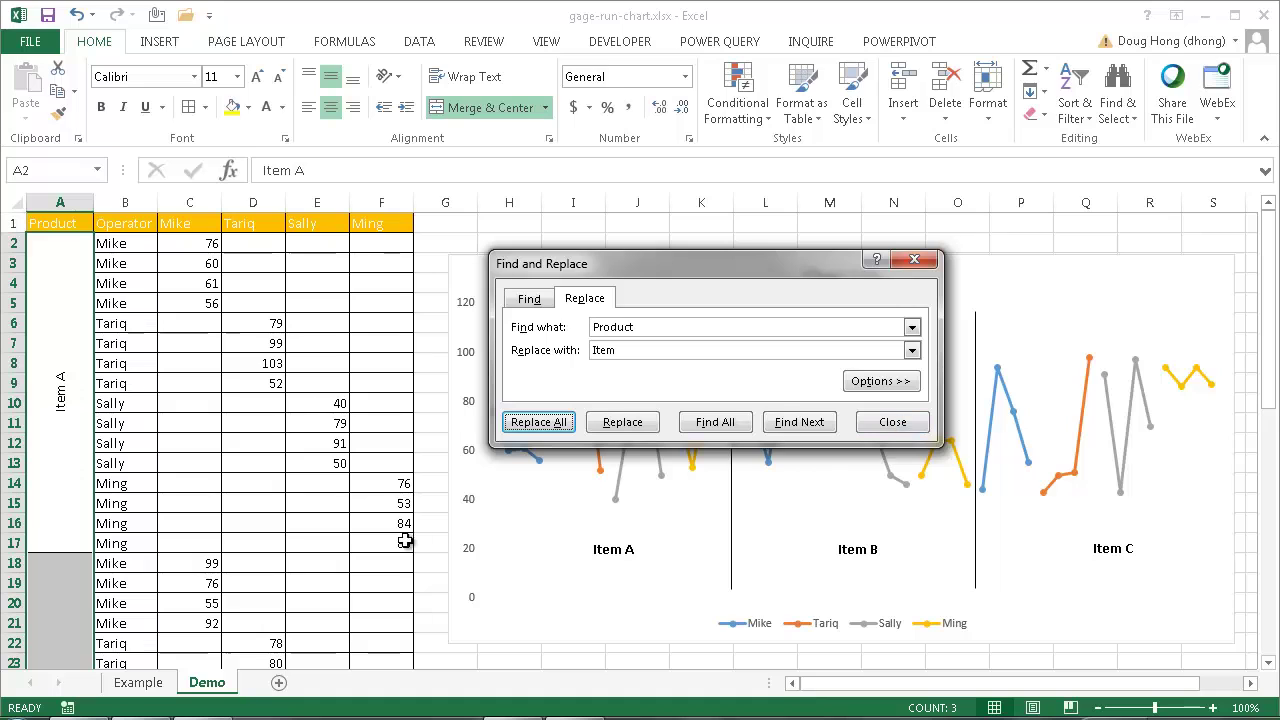
left_click(893, 424)
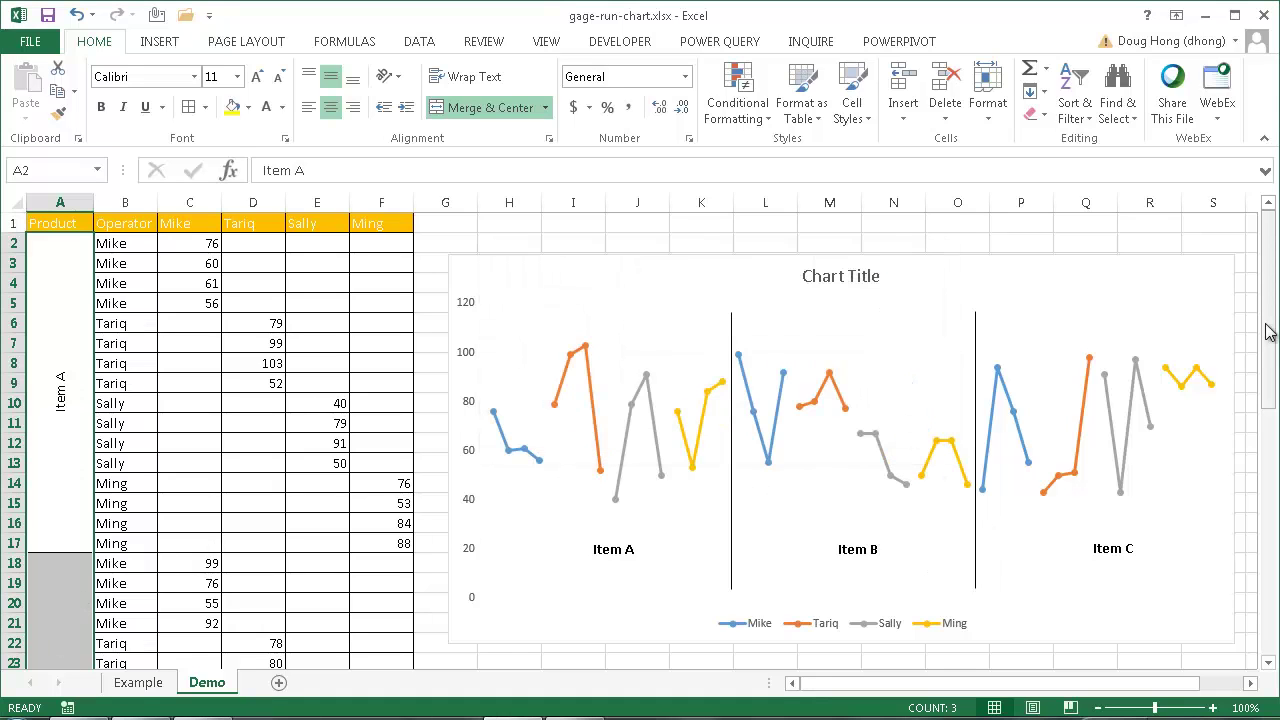
mouse_move(1266, 332)
left_mouse_down()
mouse_move(1266, 532)
mouse_move(1266, 334)
left_mouse_up()
- Replace the placeholder chart title with Gage Run Chart and close the title formatting pane
left_click(841, 276)
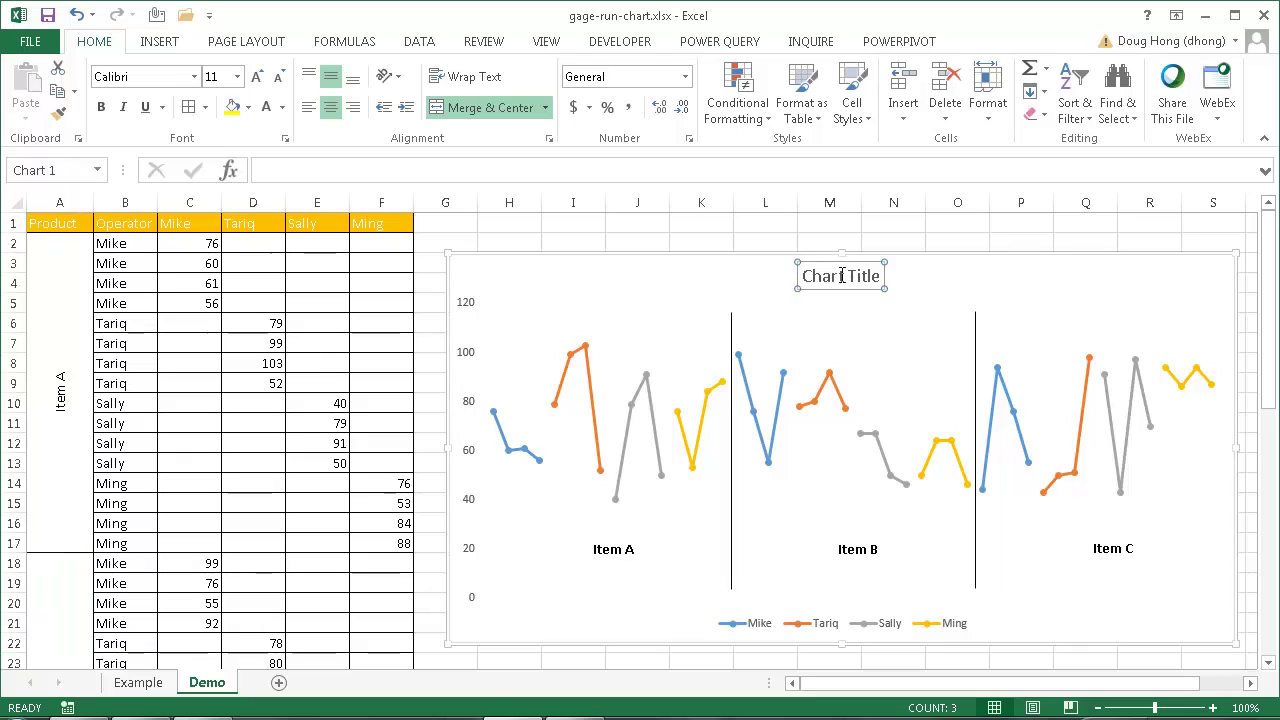
double_click(841, 276)
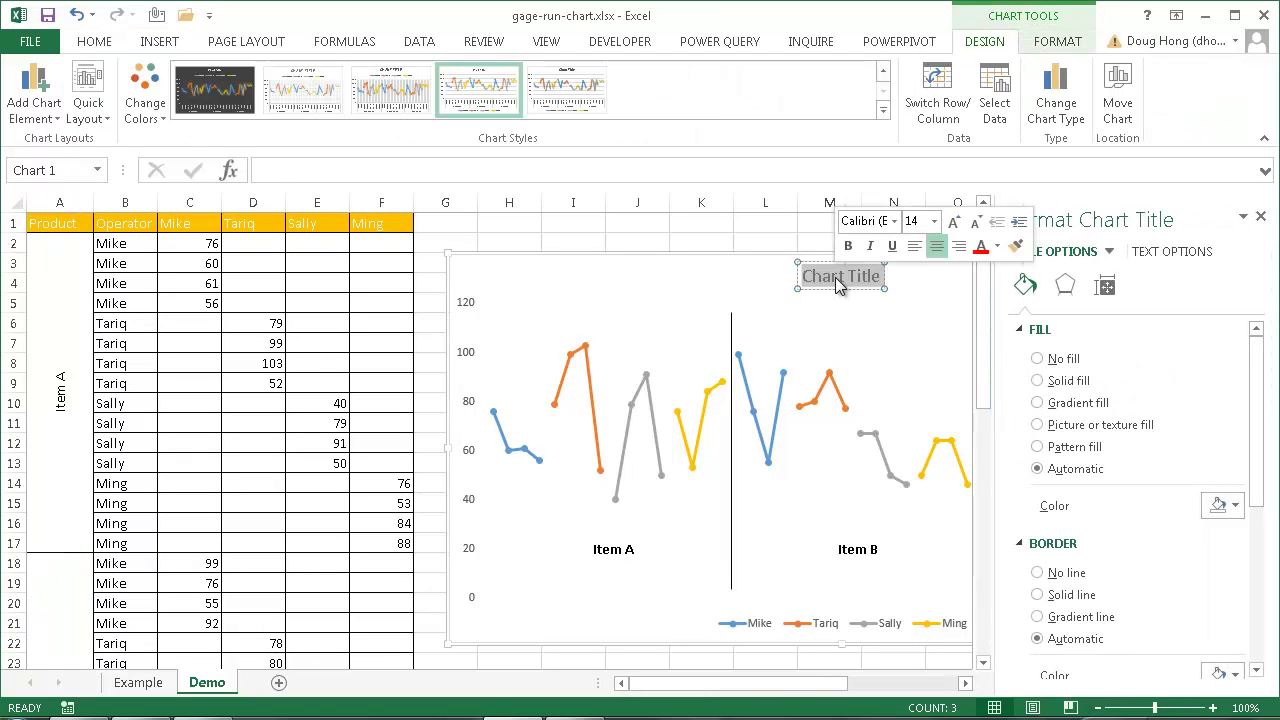
type("Gage Rn")
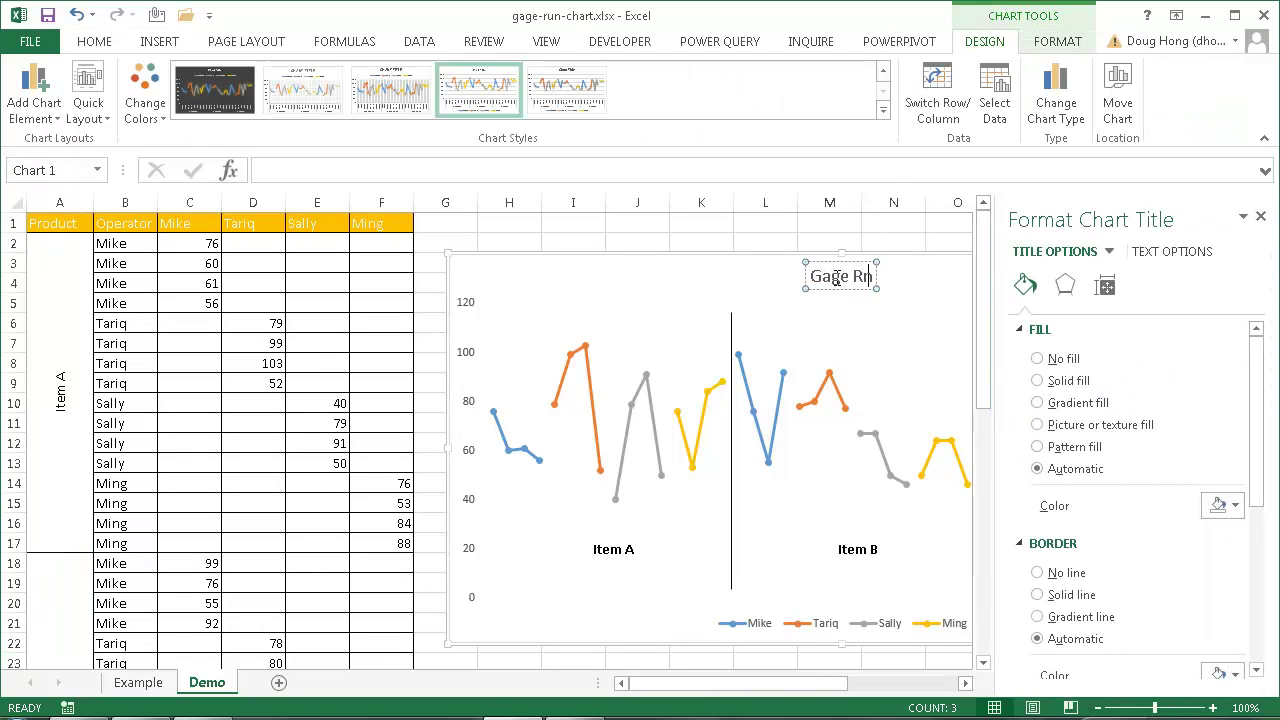
key("Left")
type("u")
key("End")
type("chart")
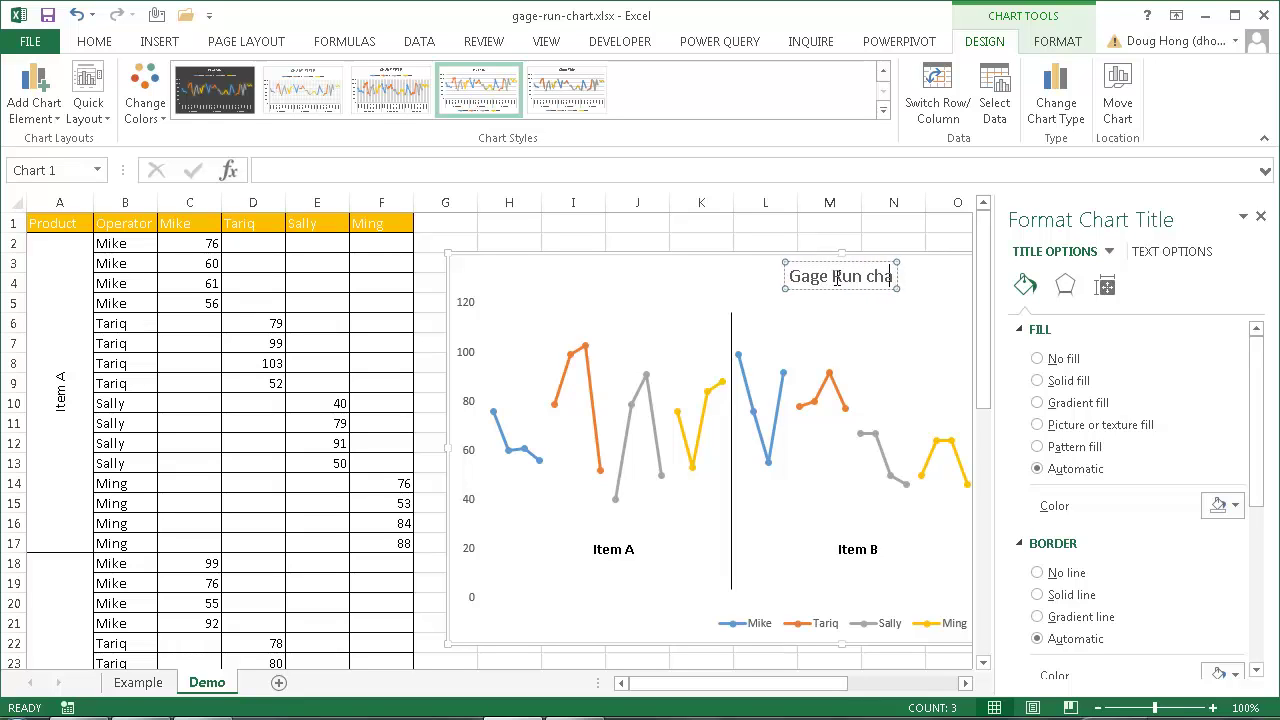
key("BackSpace")
key("BackSpace")
key("BackSpace")
key("BackSpace")
key("BackSpace")
type("Charty")
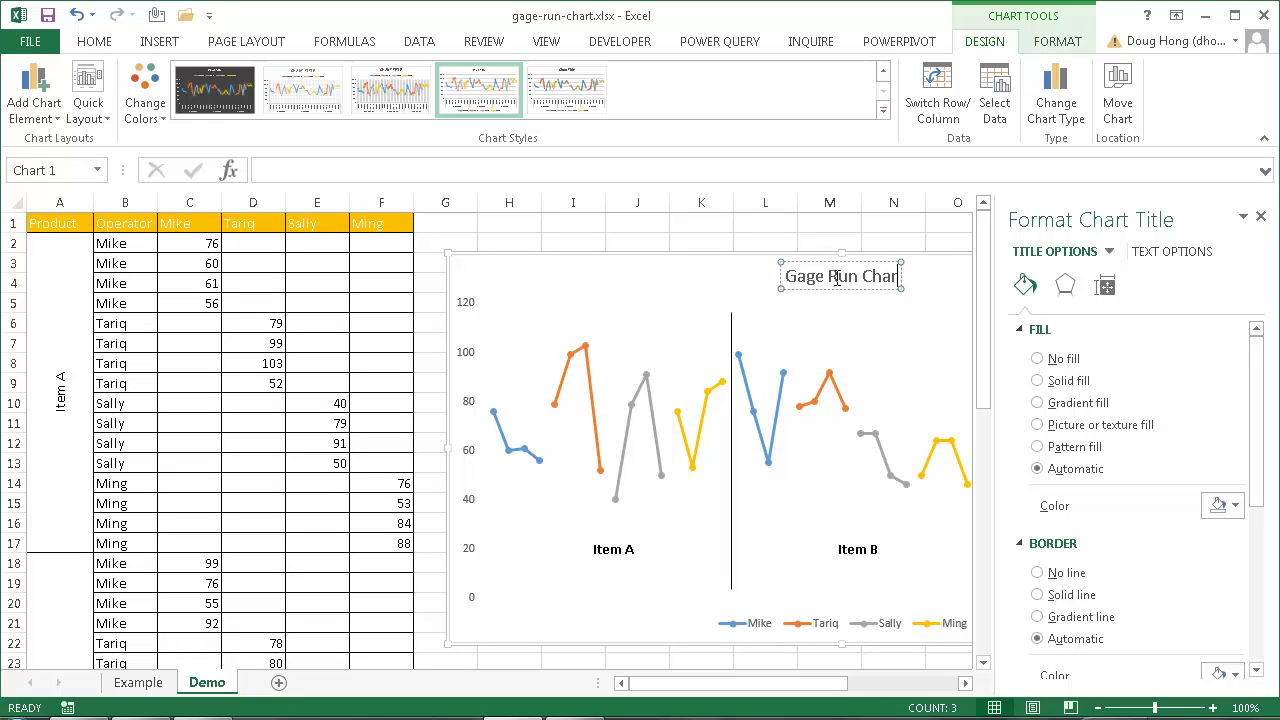
left_click(1260, 216)
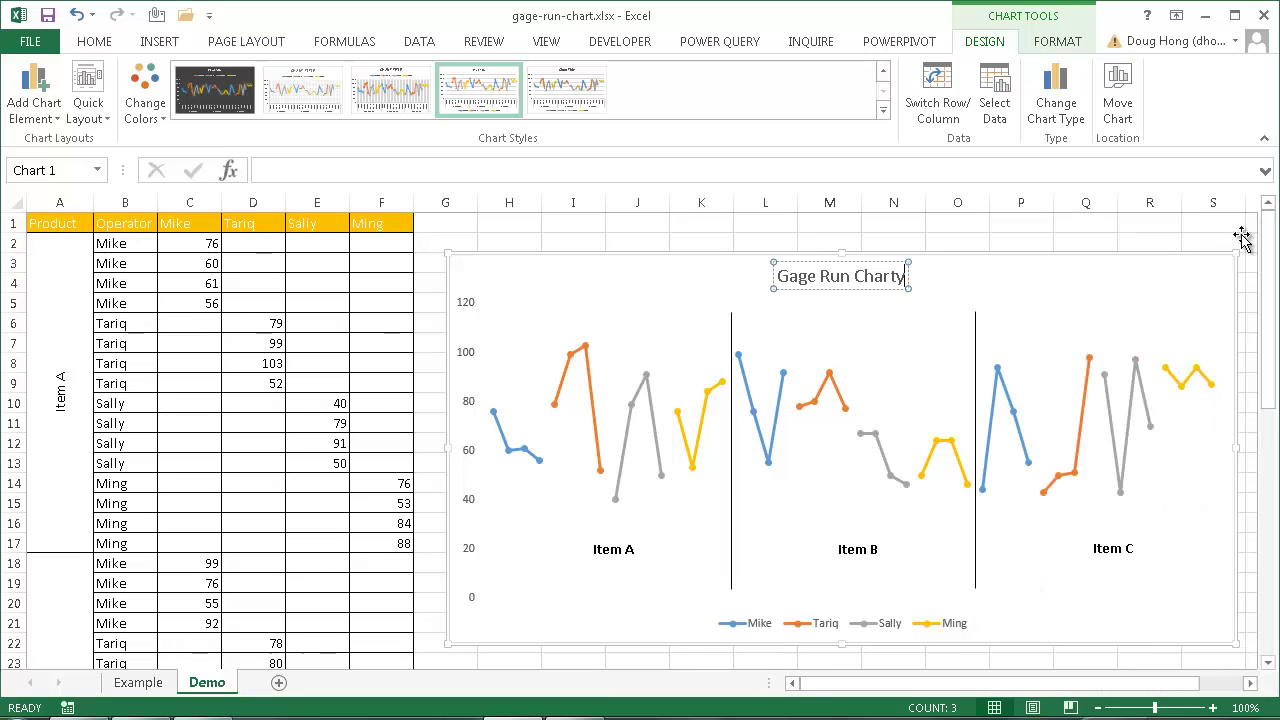
left_click(1090, 657)
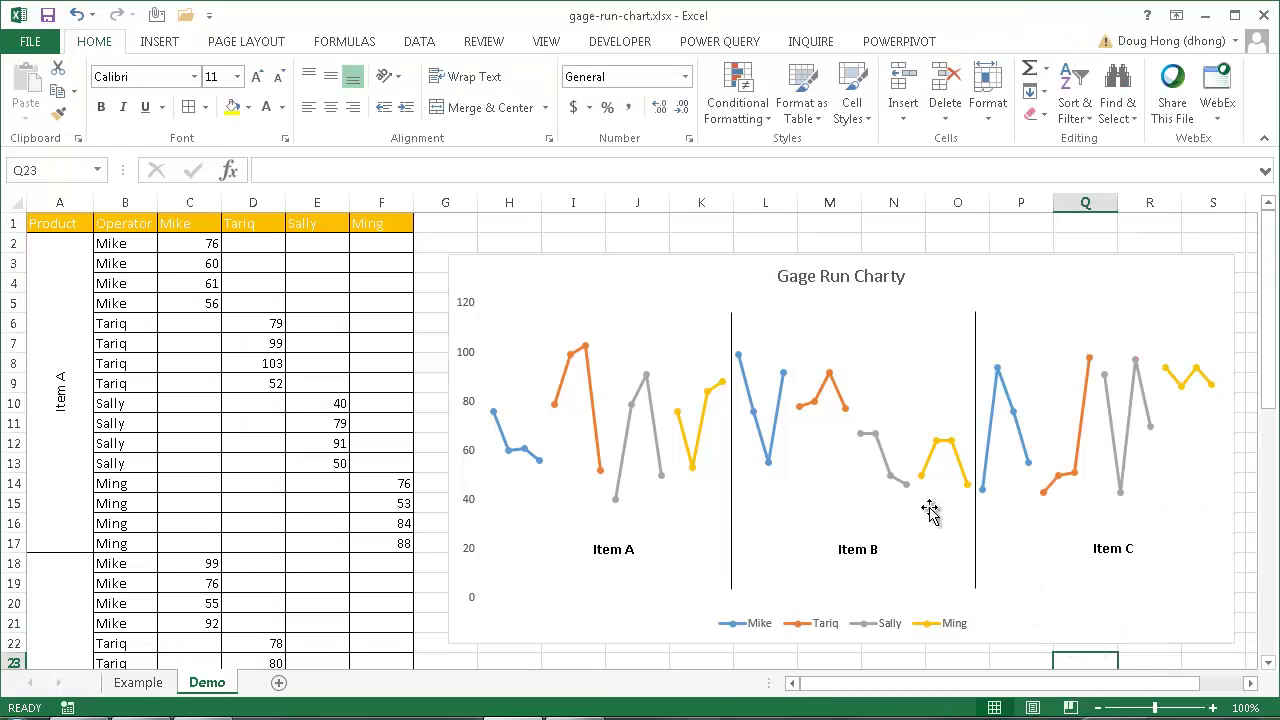
- Remove the stray y from the end of the chart title so it reads Gage Run Chart
left_click(901, 280)
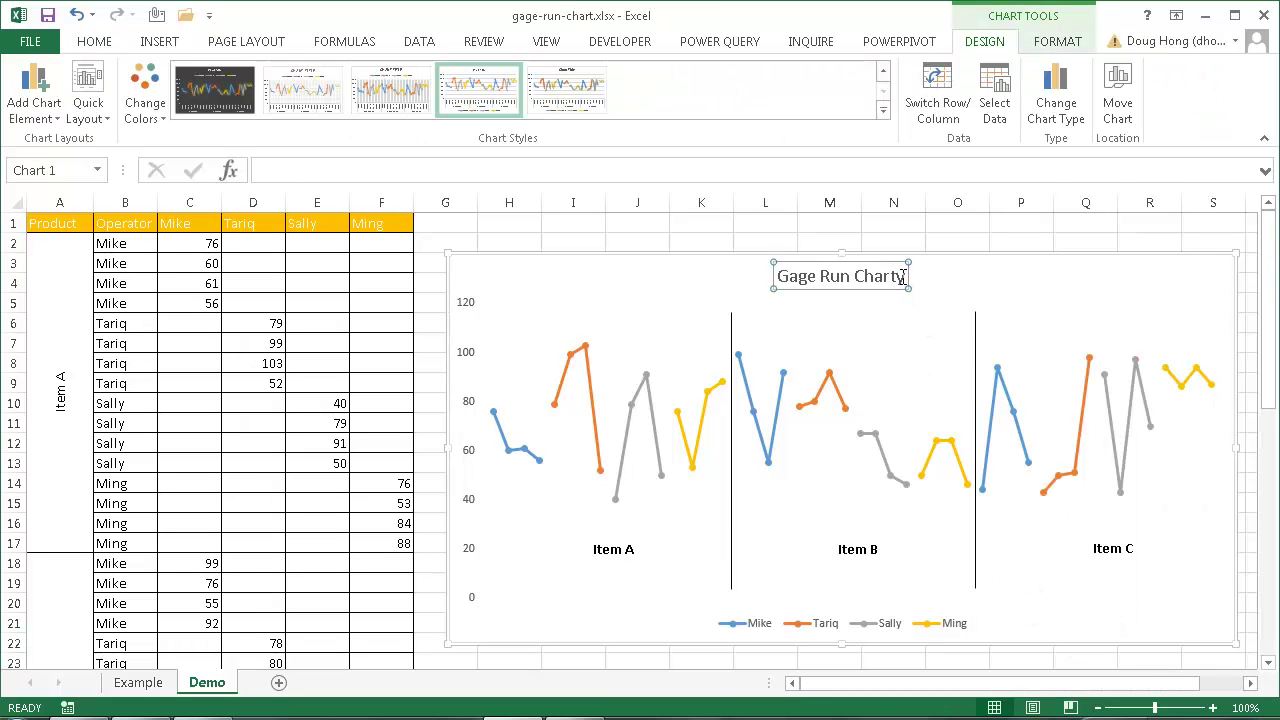
left_click(901, 280)
key("BackSpace")
key("Return")
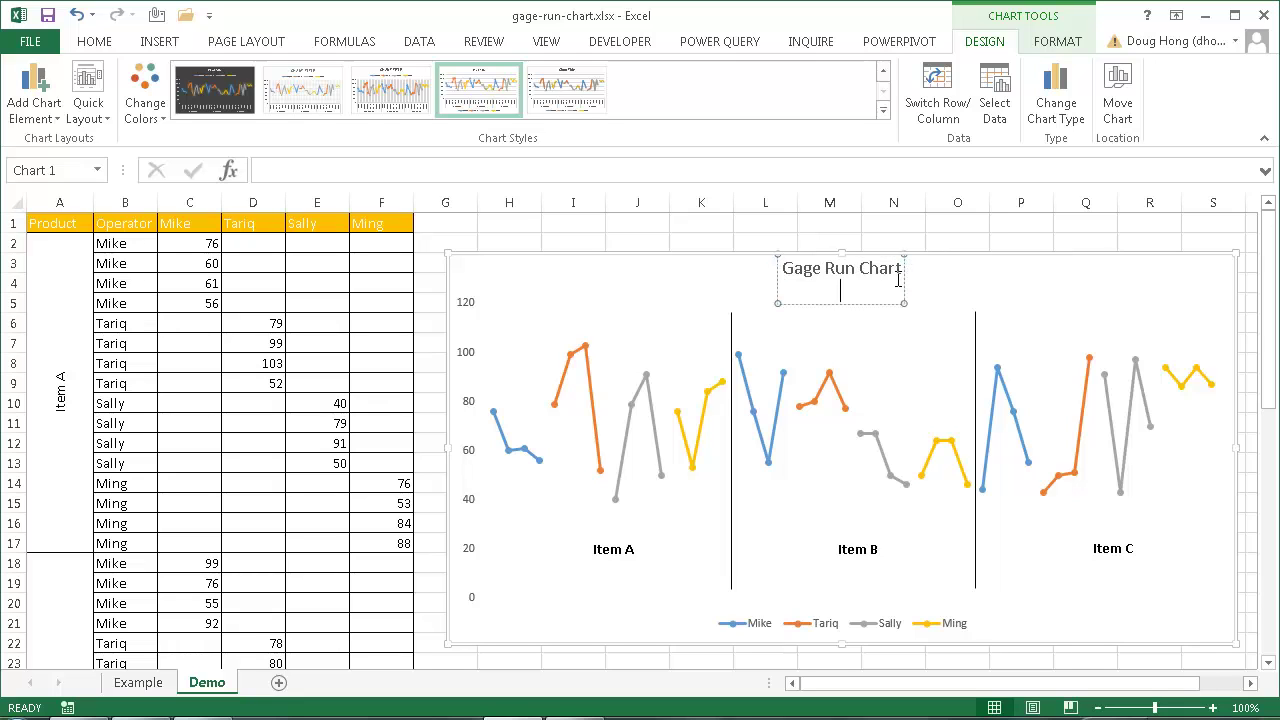
left_click(891, 242)
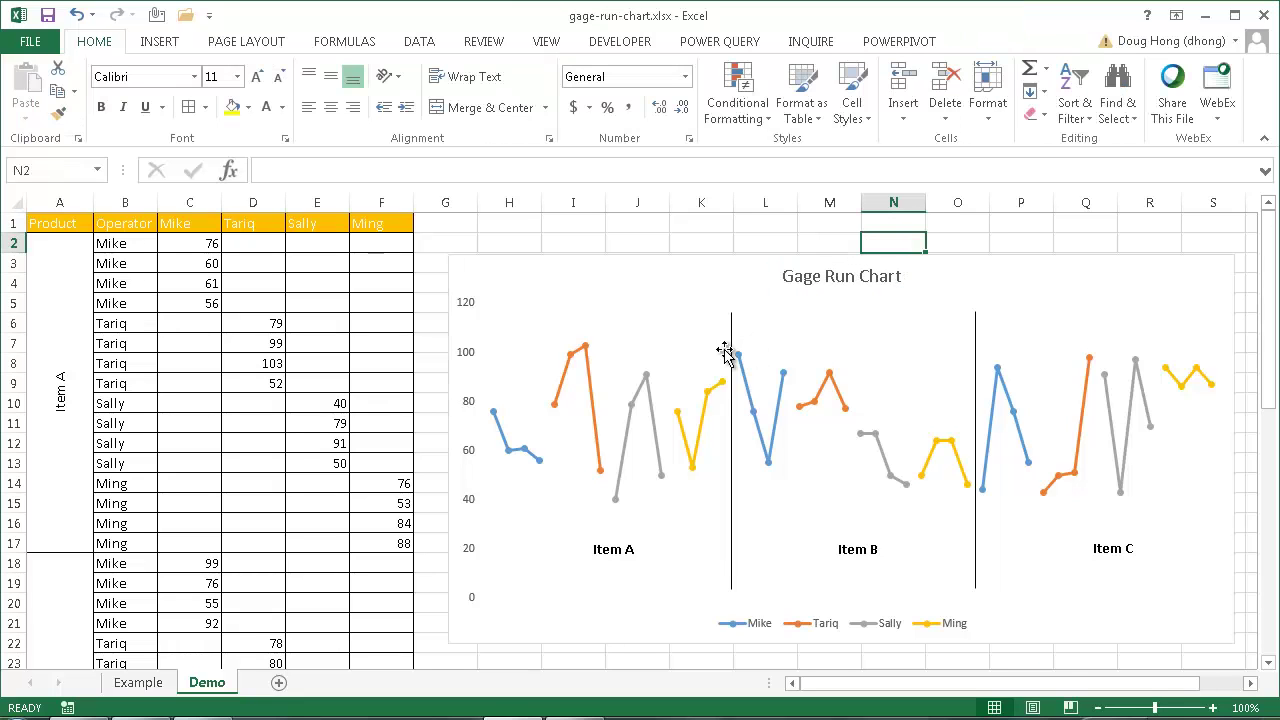